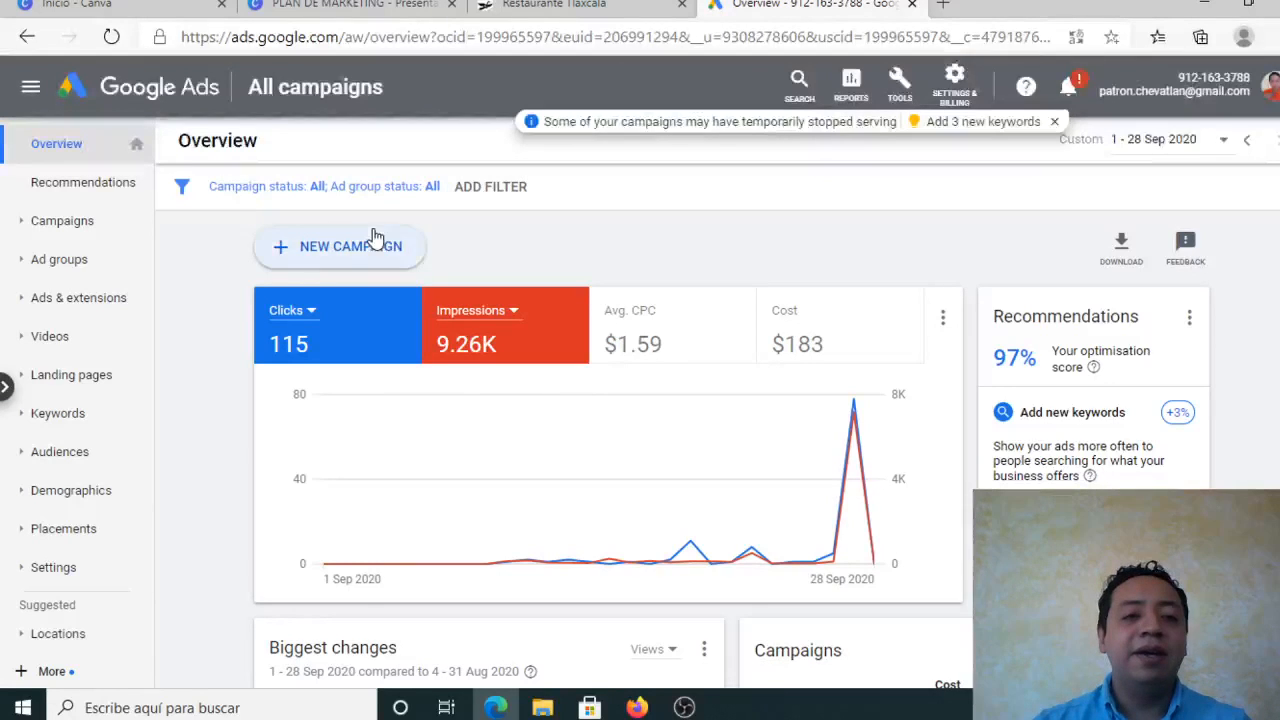
Step: Start a new campaign without a goal's guidance, choose the Search campaign type and continue to its settings
{"action": "left_click", "coordinate": [343, 256]}
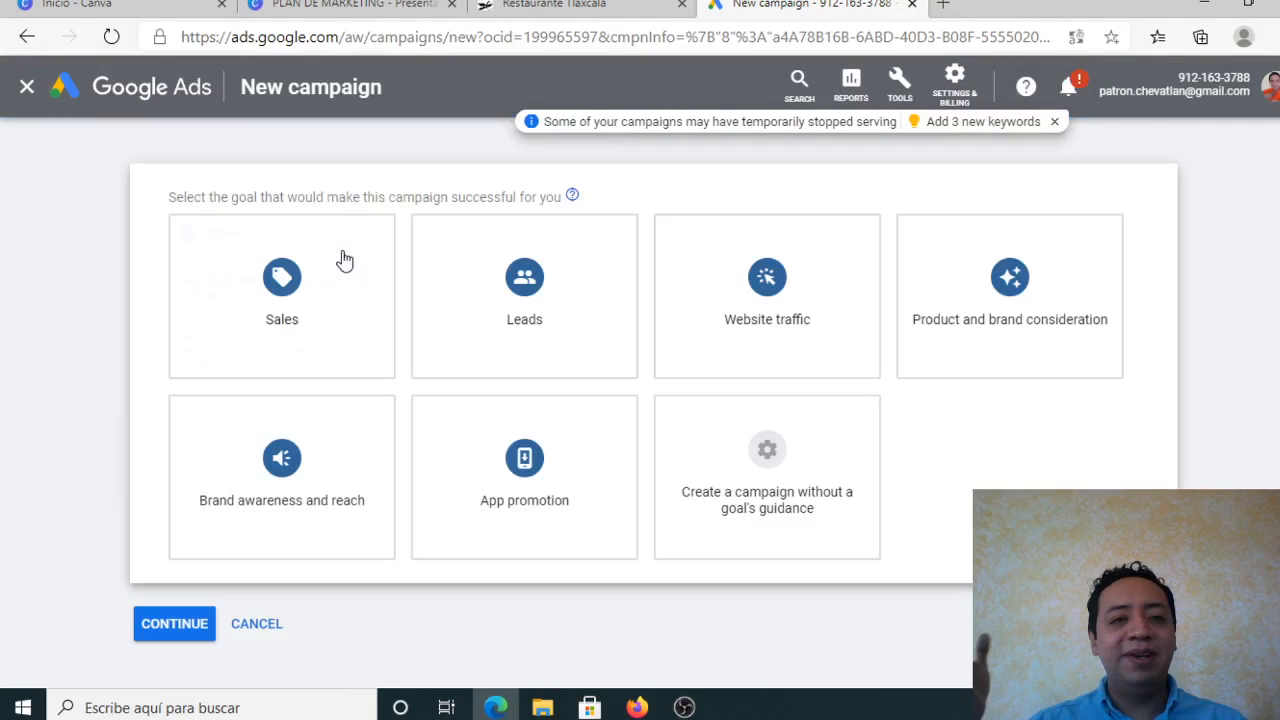
{"action": "left_click", "coordinate": [342, 259]}
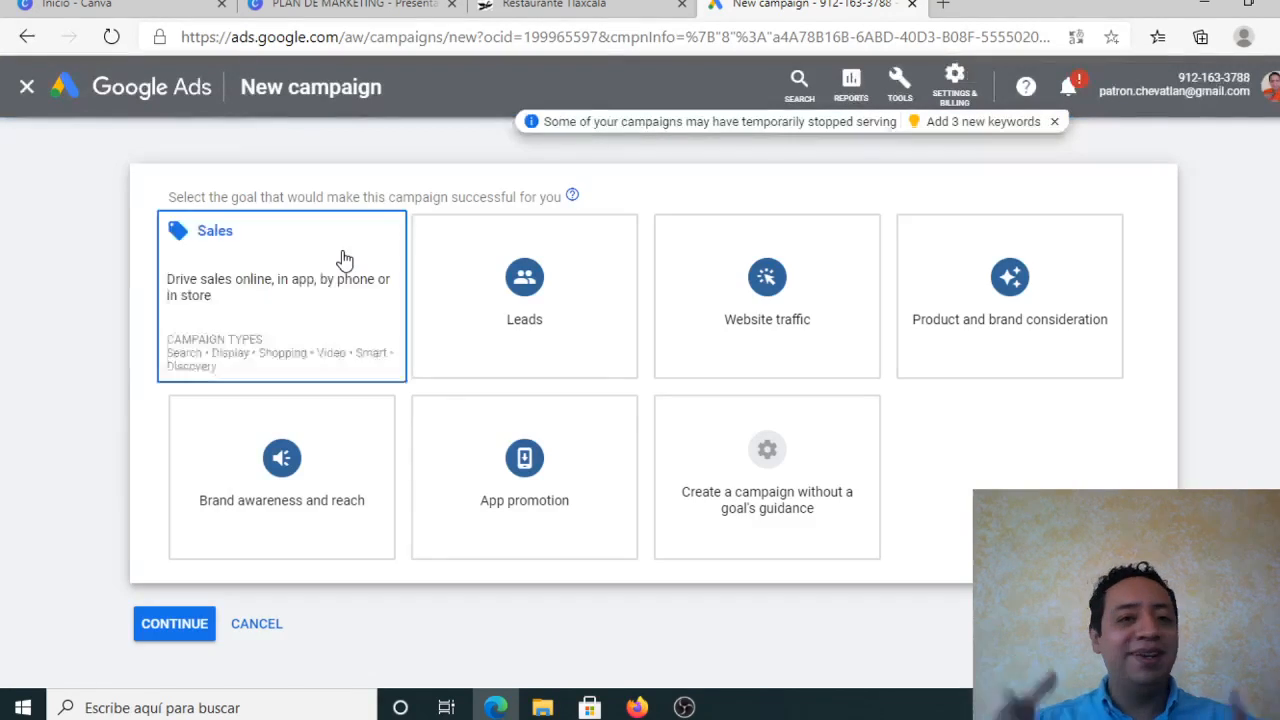
{"action": "left_click", "coordinate": [771, 491]}
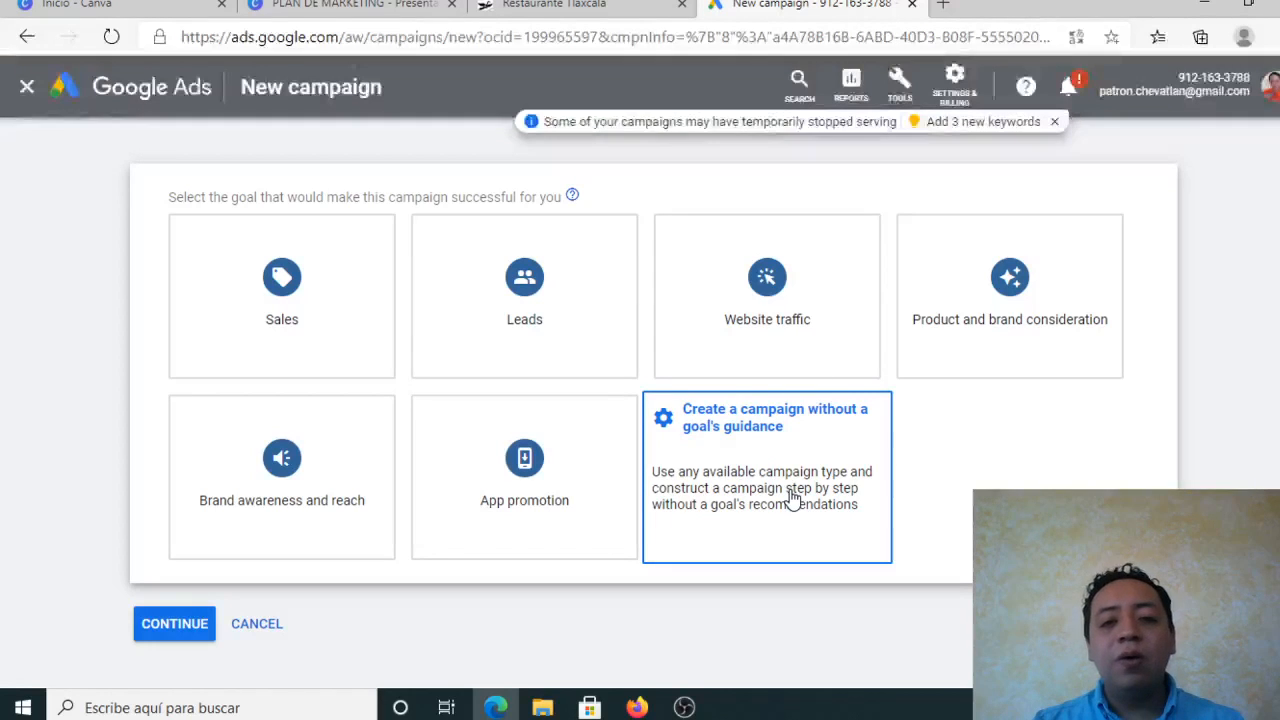
{"action": "left_click", "coordinate": [793, 498]}
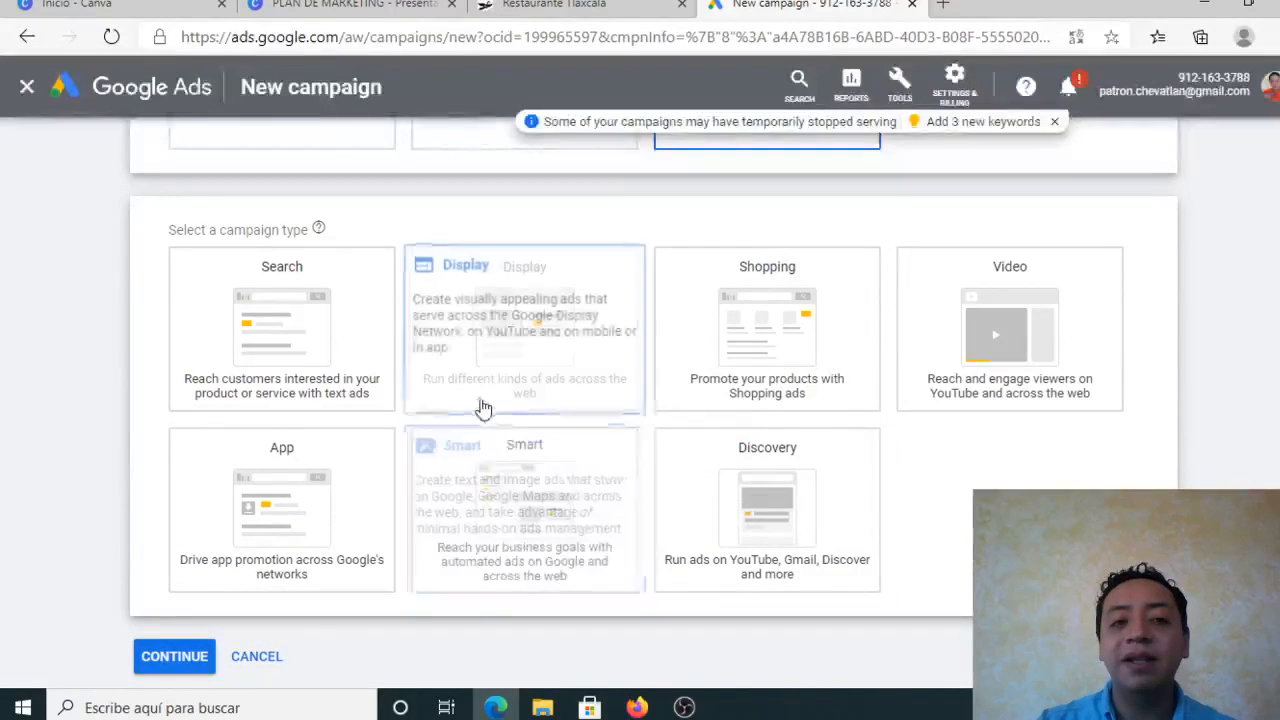
{"action": "left_click", "coordinate": [353, 370]}
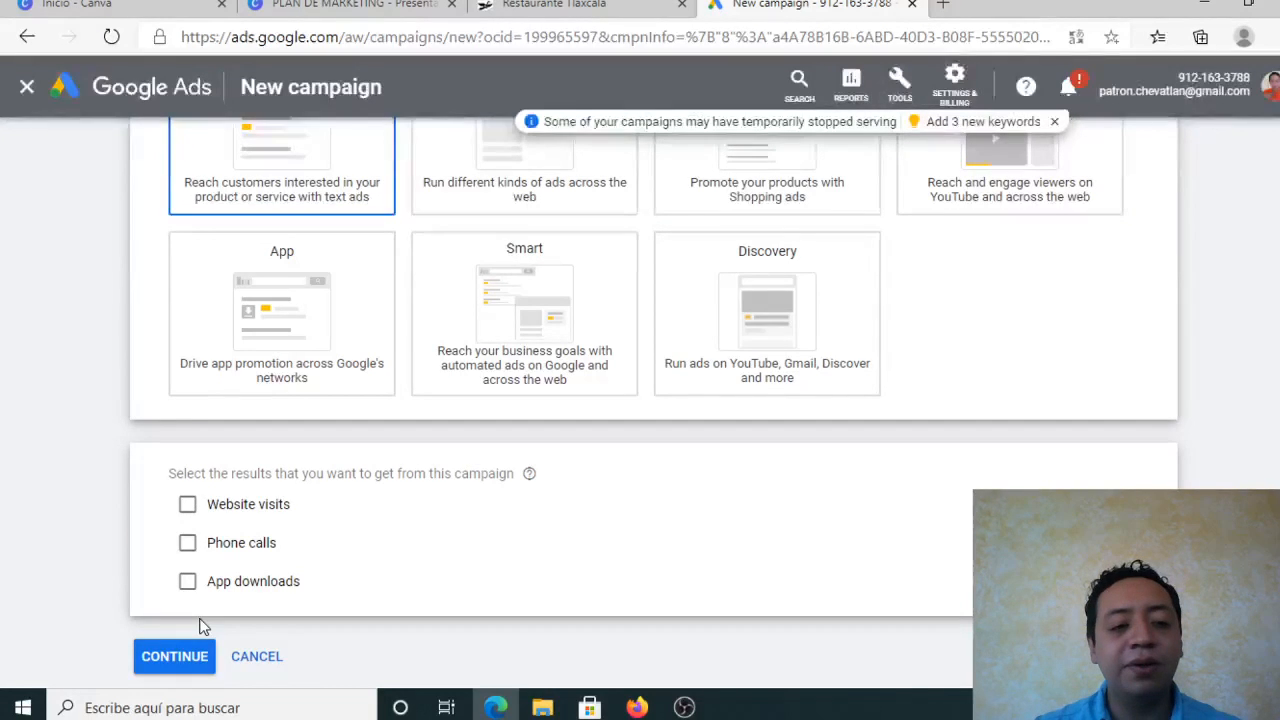
{"action": "left_click", "coordinate": [174, 656]}
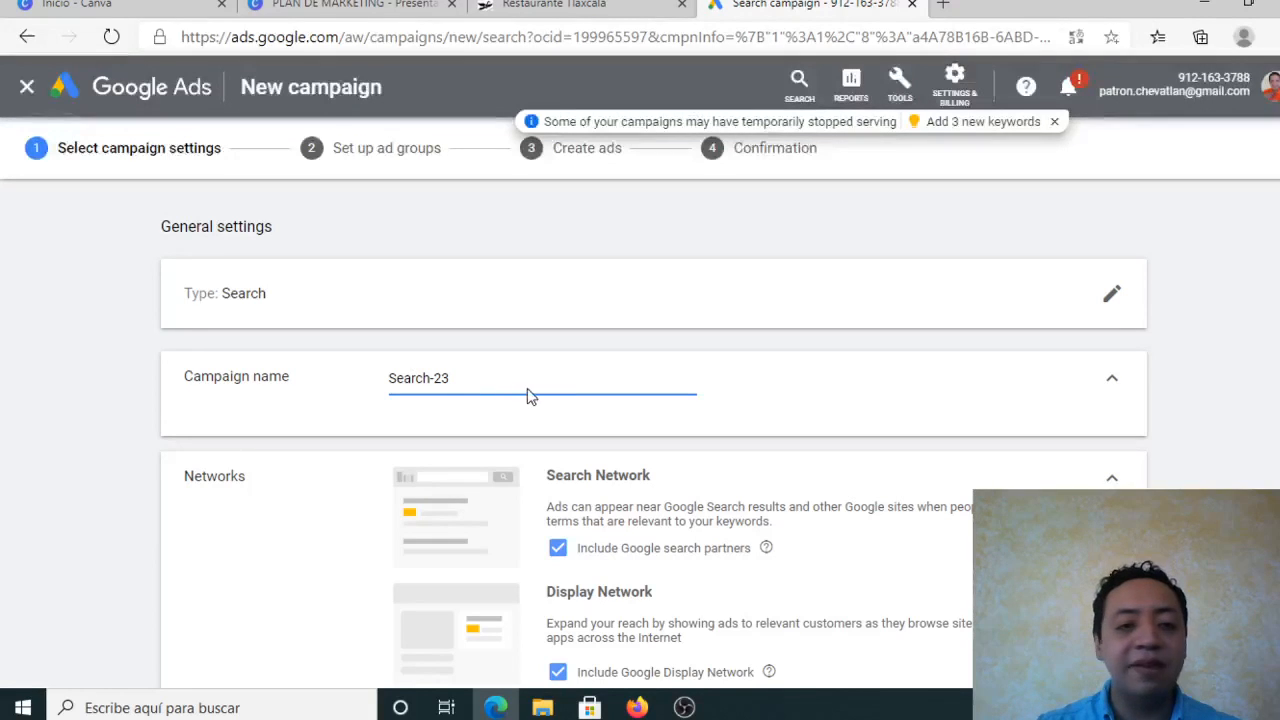
Step: Name the campaign "Chevatlan restaurant 2020"
{"action": "key", "text": "ctrl+a"}
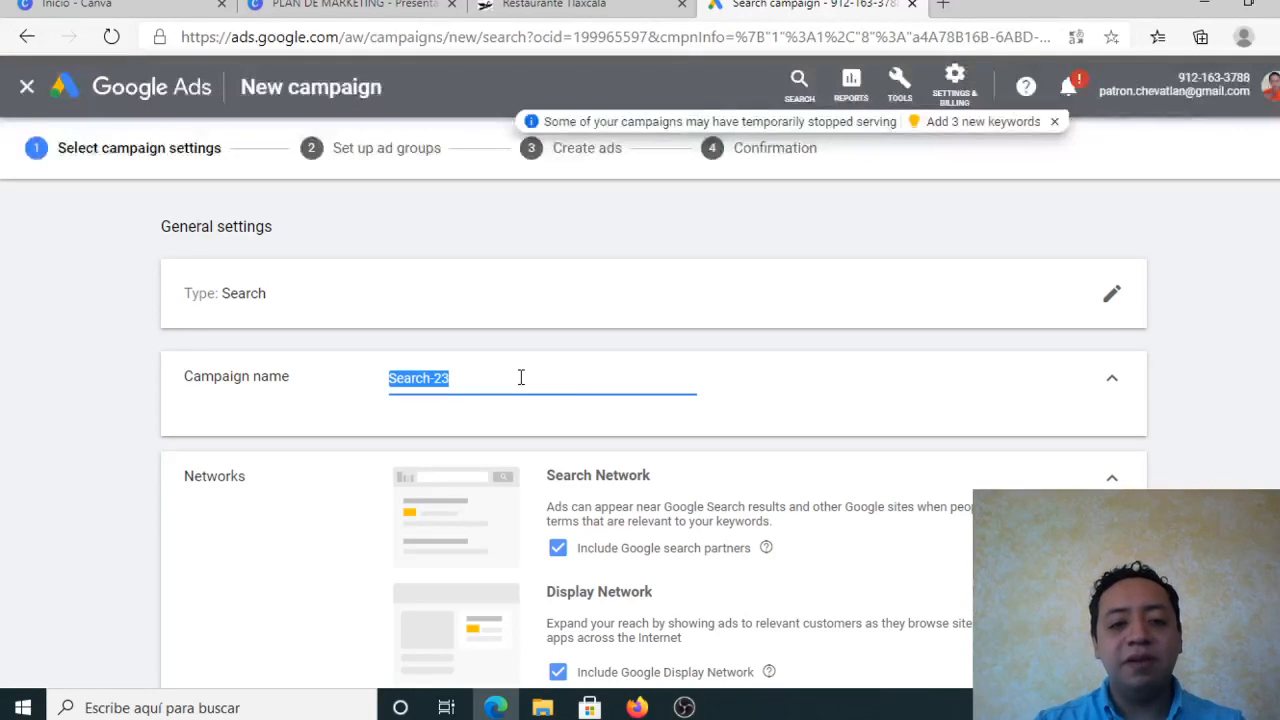
{"action": "type", "text": "Chevat"}
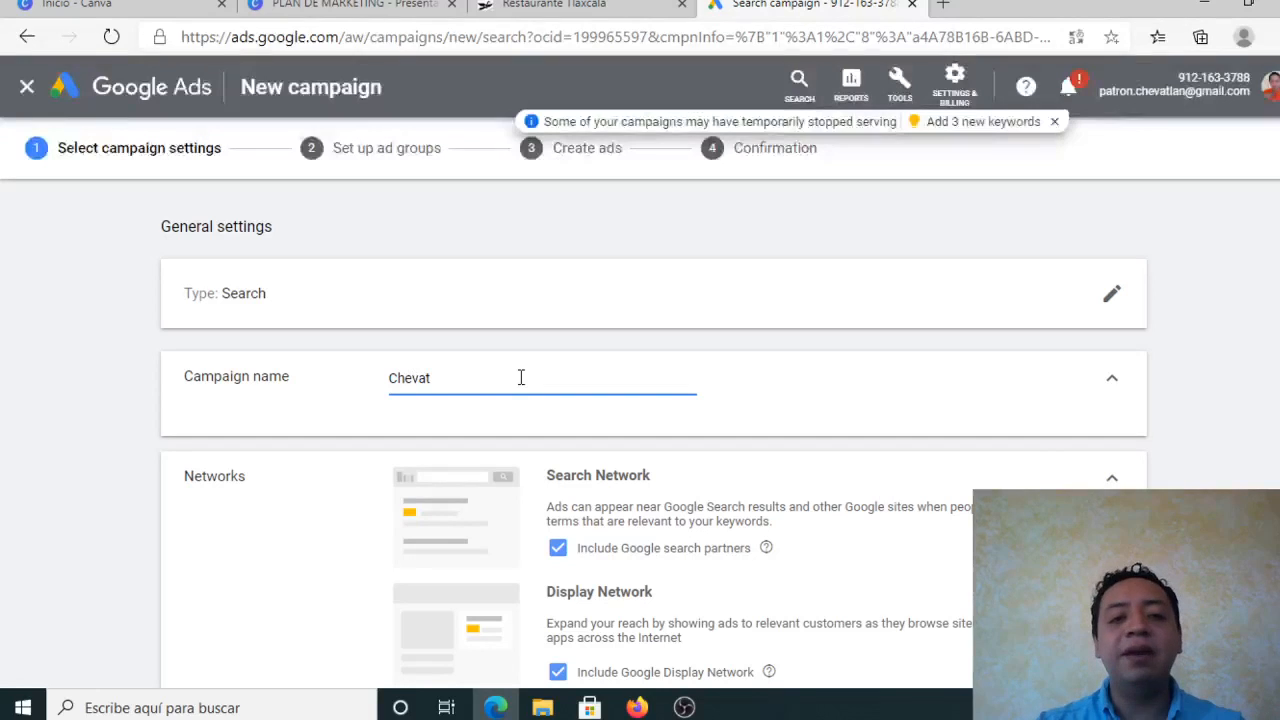
{"action": "type", "text": "lan"}
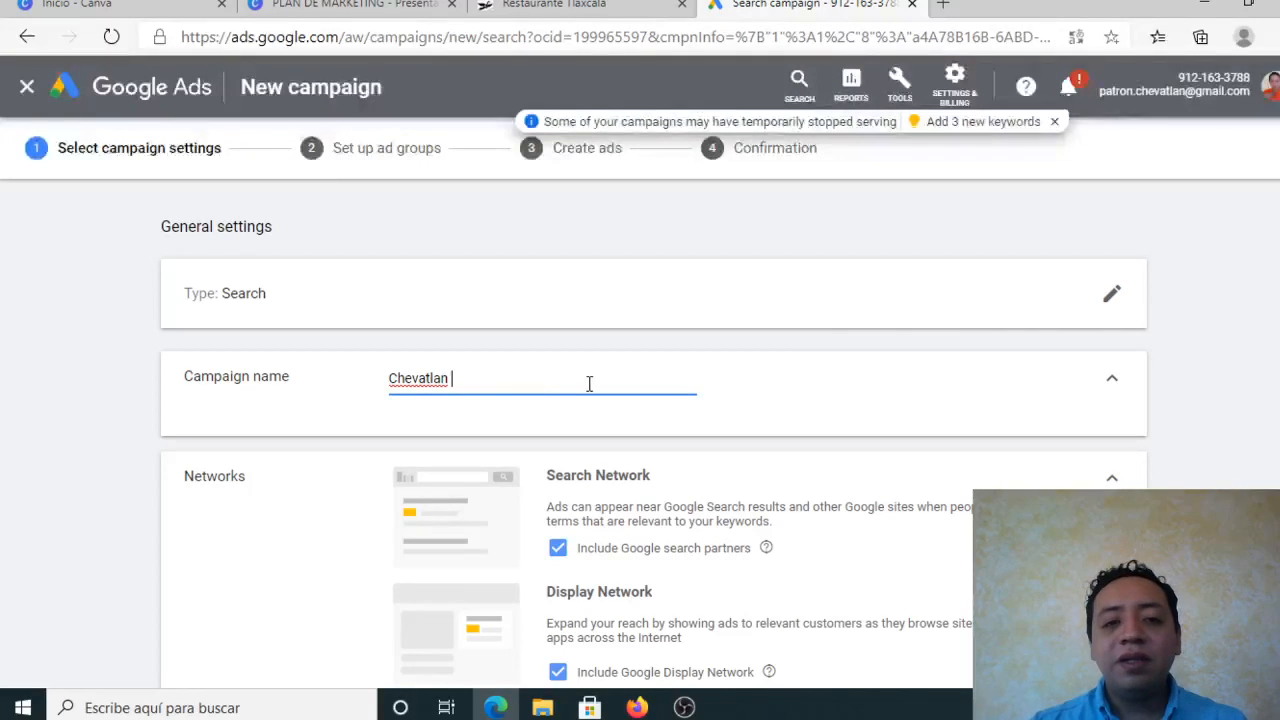
{"action": "type", "text": "restauran"}
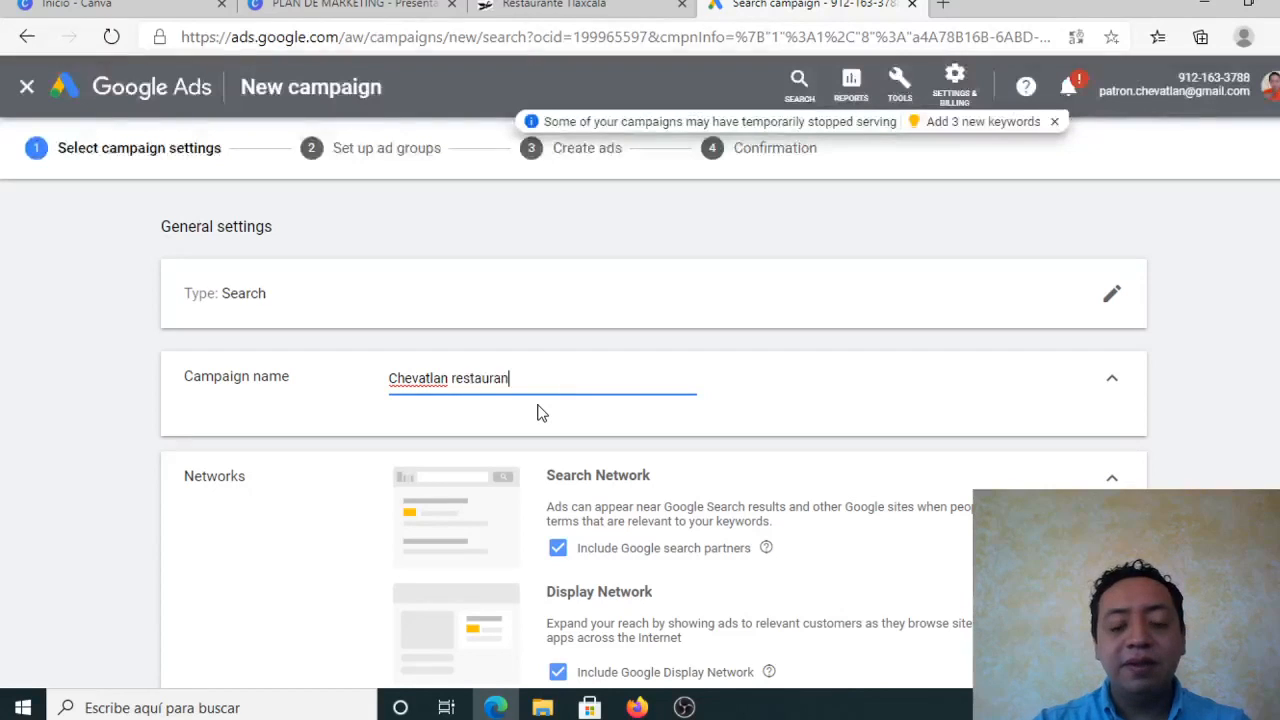
{"action": "type", "text": "t 2020"}
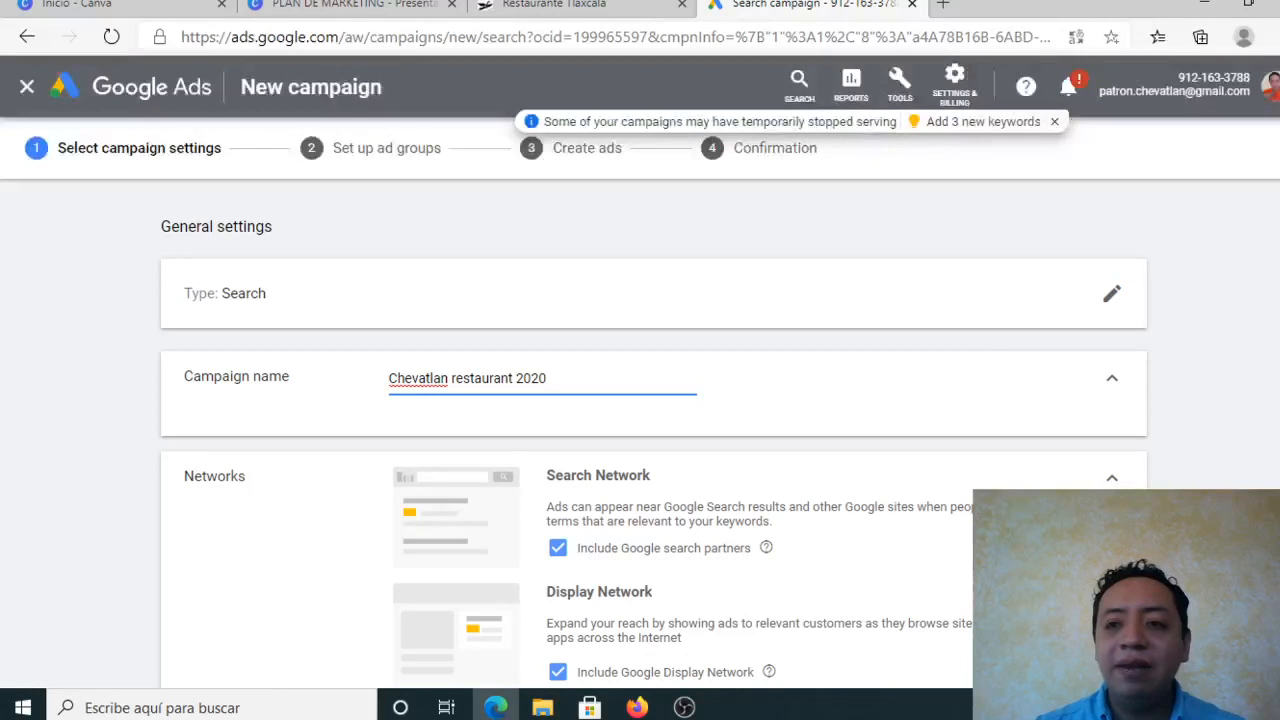
Step: Exclude the Google Display Network from the campaign's networks
{"action": "scroll", "coordinate": [654, 420], "scroll_direction": "down", "scroll_amount": 1}
{"action": "scroll", "coordinate": [757, 471], "scroll_direction": "down", "scroll_amount": 1}
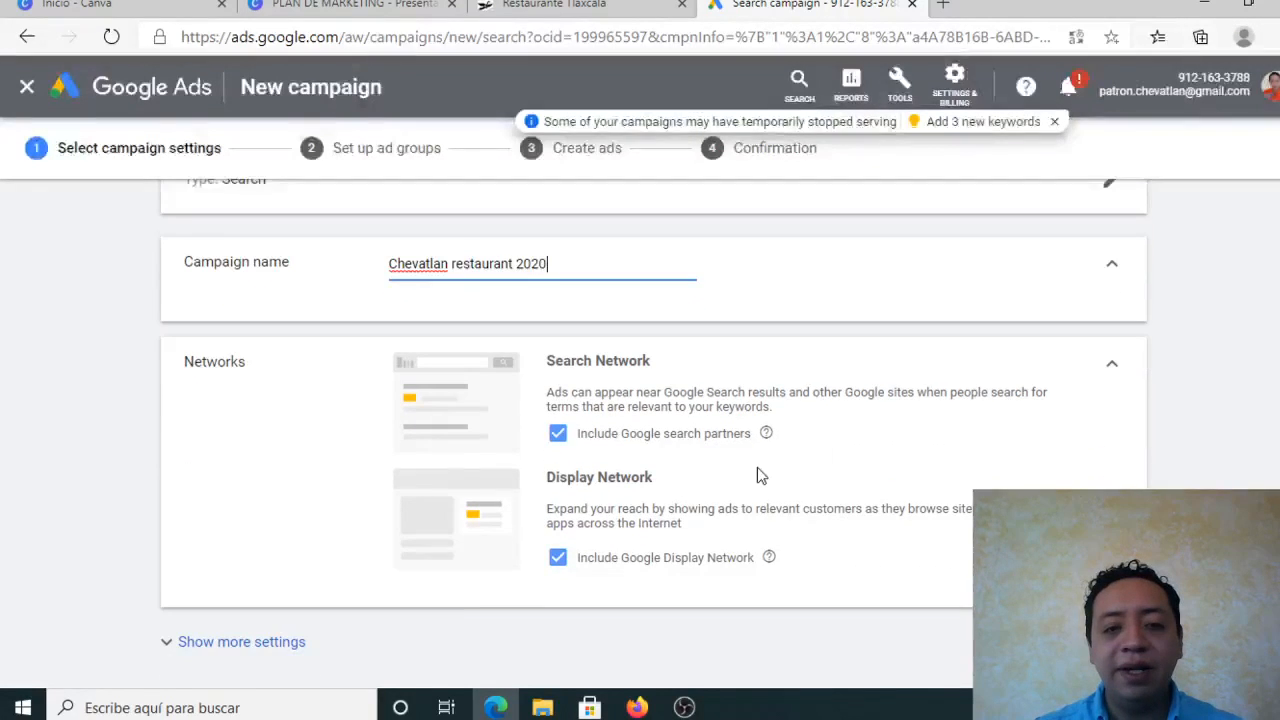
{"action": "left_click", "coordinate": [558, 558]}
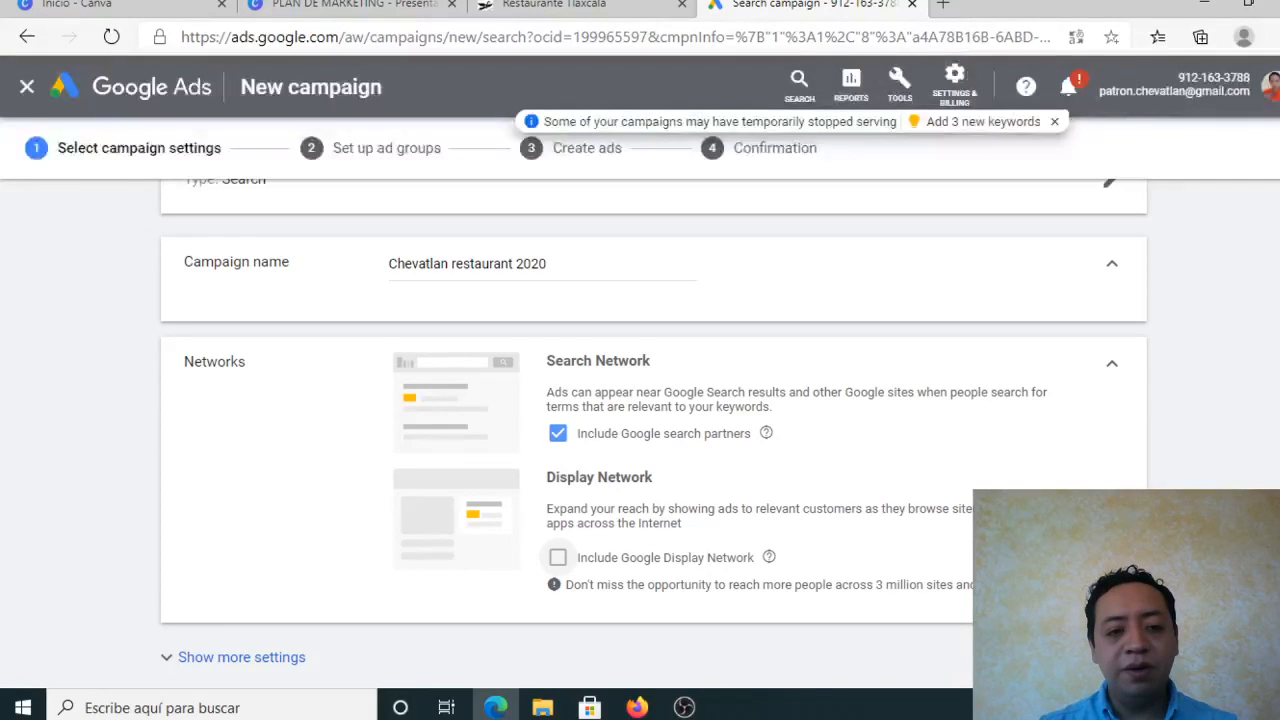
Step: Review the additional general settings, such as start and end dates, URL options and ad schedule, and collapse them again
{"action": "scroll", "coordinate": [558, 557], "scroll_direction": "down", "scroll_amount": 1}
{"action": "scroll", "coordinate": [558, 540], "scroll_direction": "down", "scroll_amount": 1}
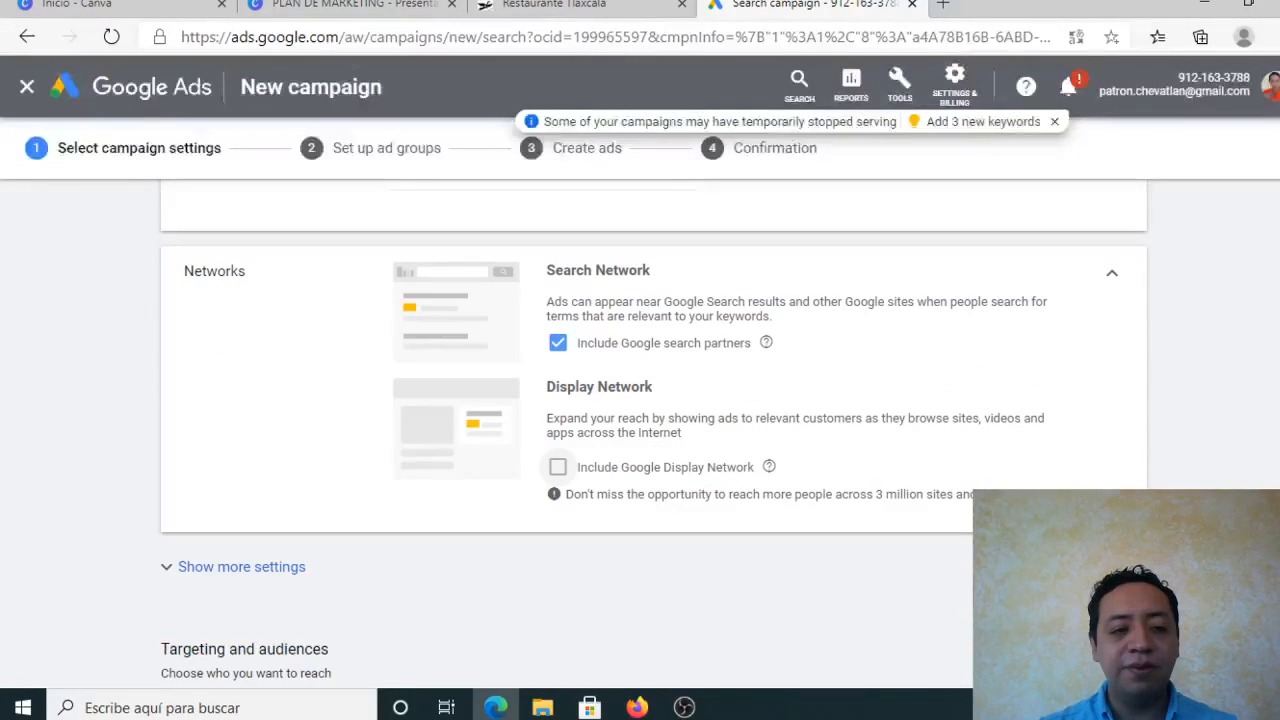
{"action": "left_click", "coordinate": [231, 576]}
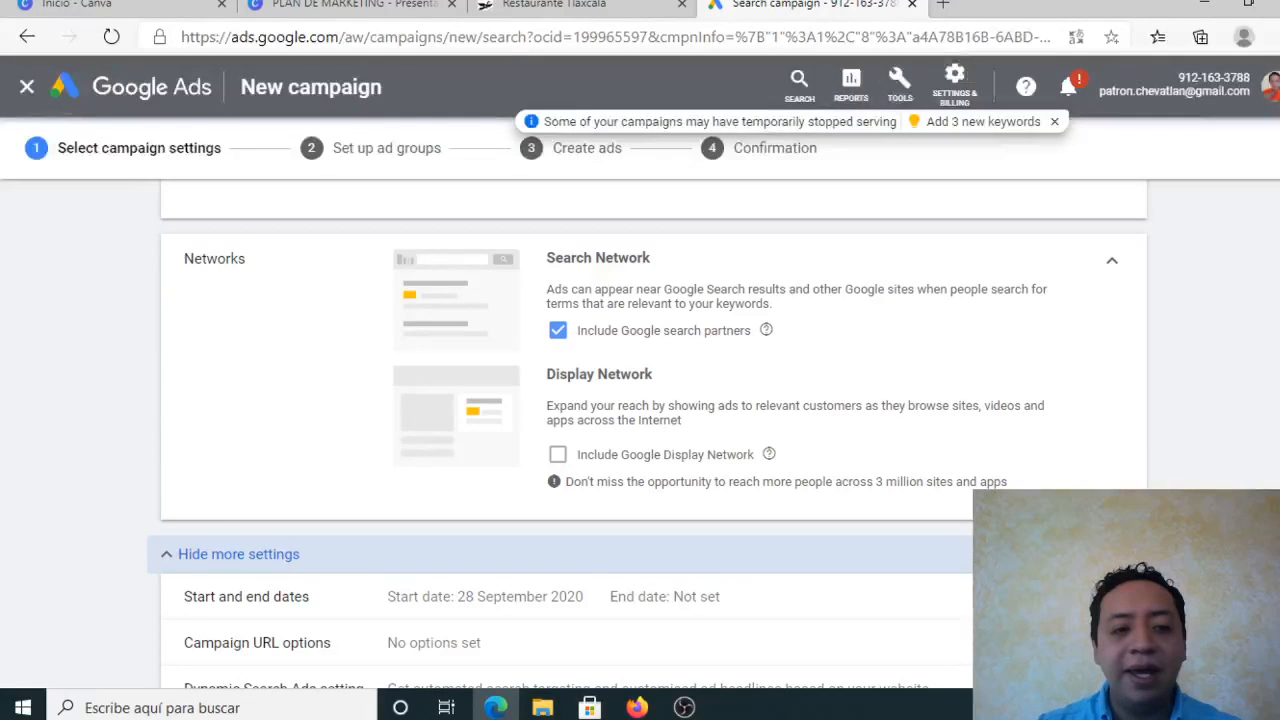
{"action": "scroll", "coordinate": [654, 433], "scroll_direction": "down", "scroll_amount": 2}
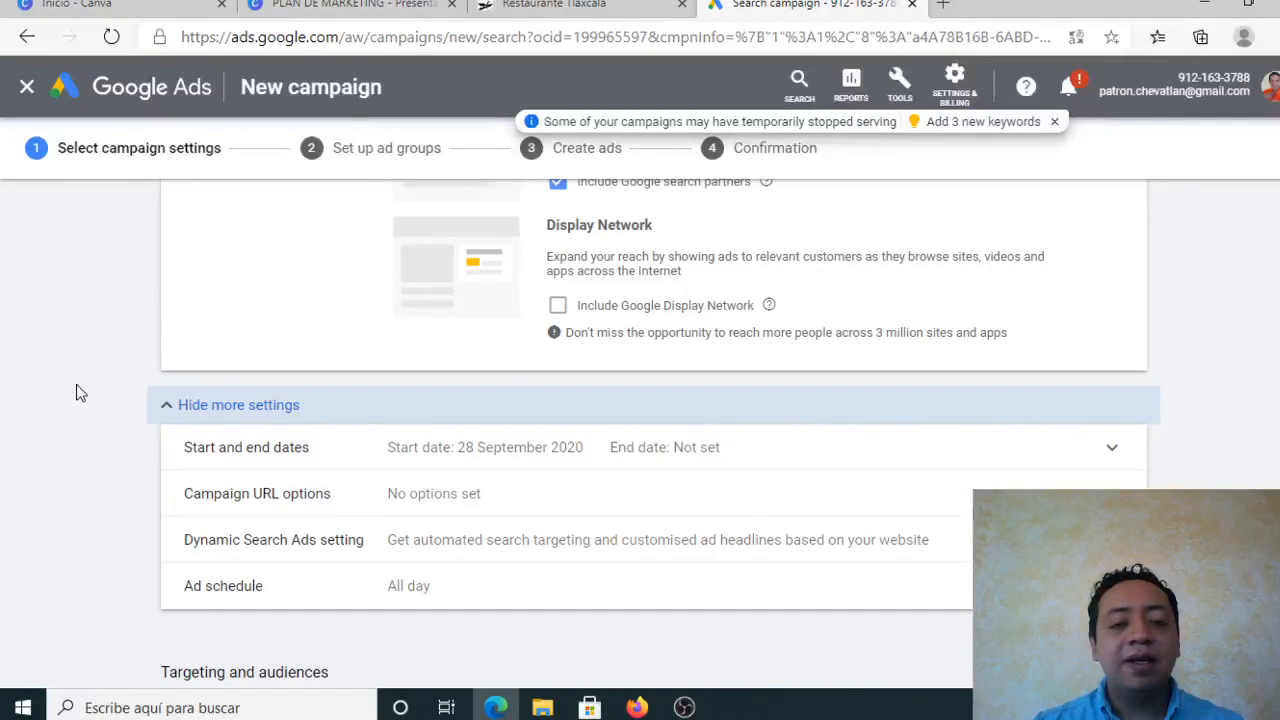
{"action": "left_click", "coordinate": [203, 414]}
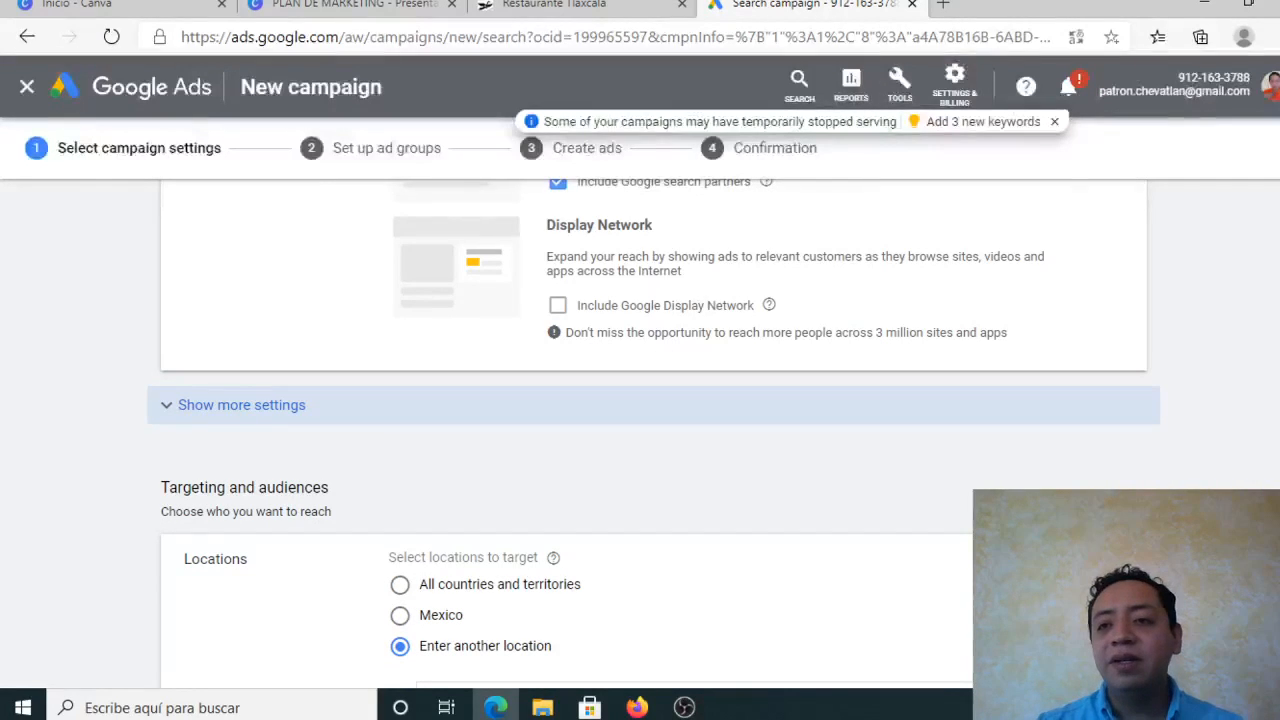
Step: Remove the existing targeted location and target the state of Tlaxcala, Mexico instead
{"action": "scroll", "coordinate": [640, 430], "scroll_direction": "down", "scroll_amount": 2}
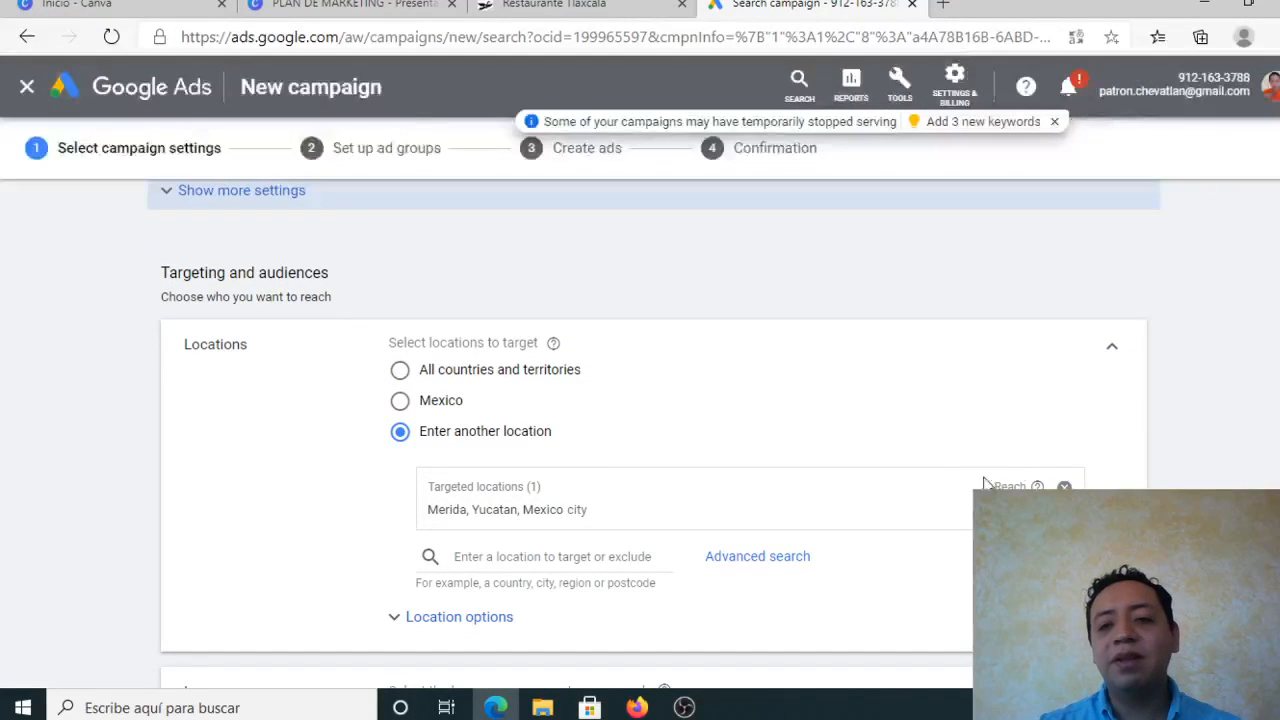
{"action": "left_click", "coordinate": [1064, 487]}
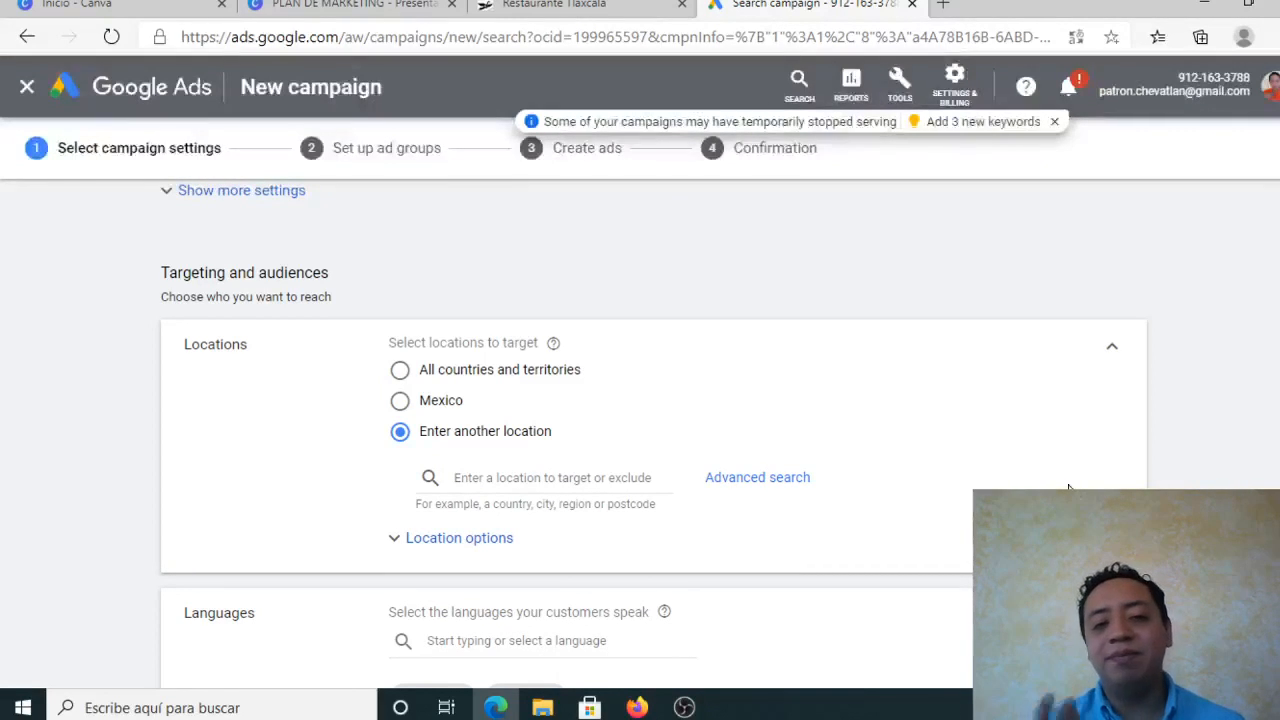
{"action": "left_click", "coordinate": [765, 500]}
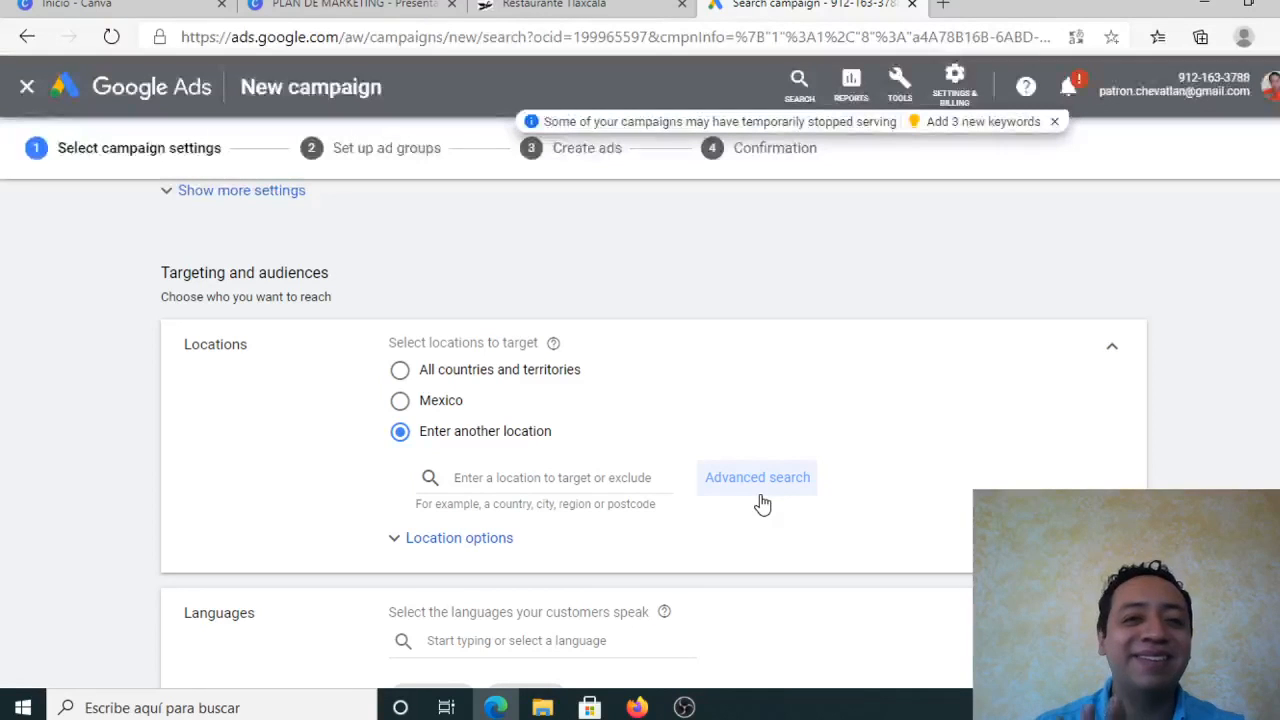
{"action": "left_click", "coordinate": [510, 474]}
{"action": "type", "text": "T"}
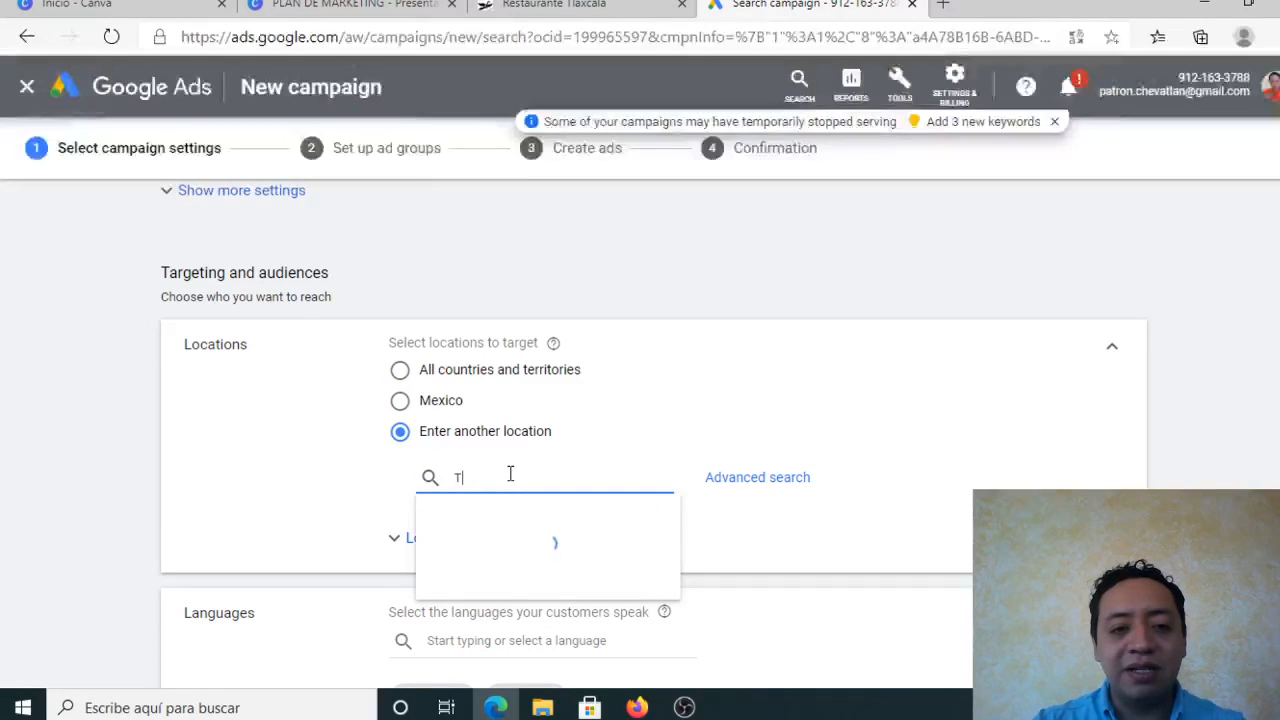
{"action": "type", "text": "laxcala"}
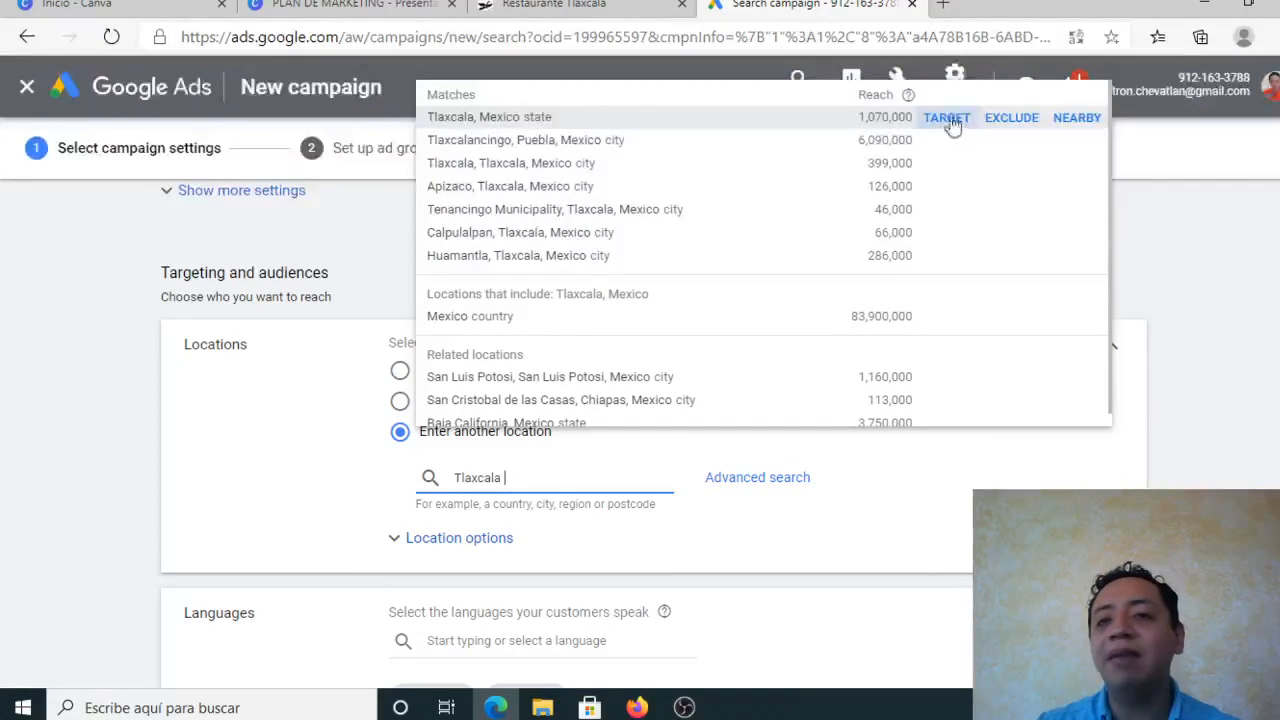
{"action": "left_click", "coordinate": [946, 118]}
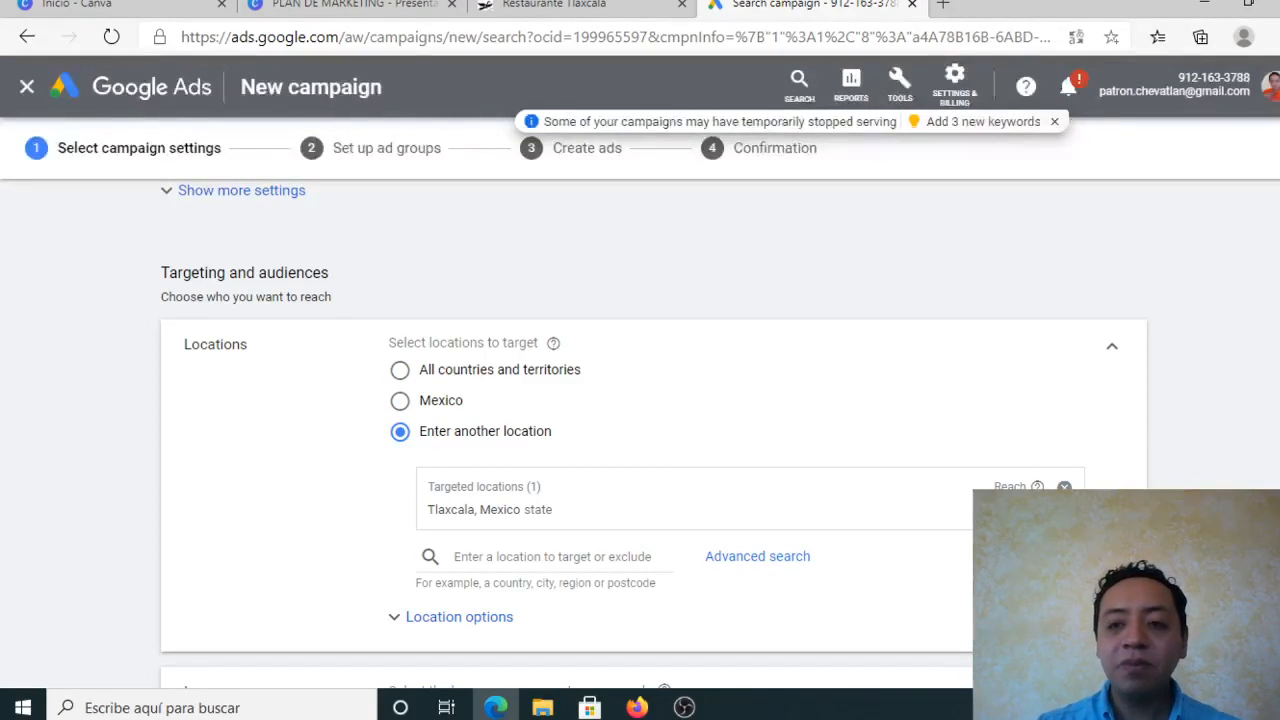
Step: Examine the target and exclude choices in the location options, then collapse them
{"action": "scroll", "coordinate": [760, 465], "scroll_direction": "down", "scroll_amount": 2}
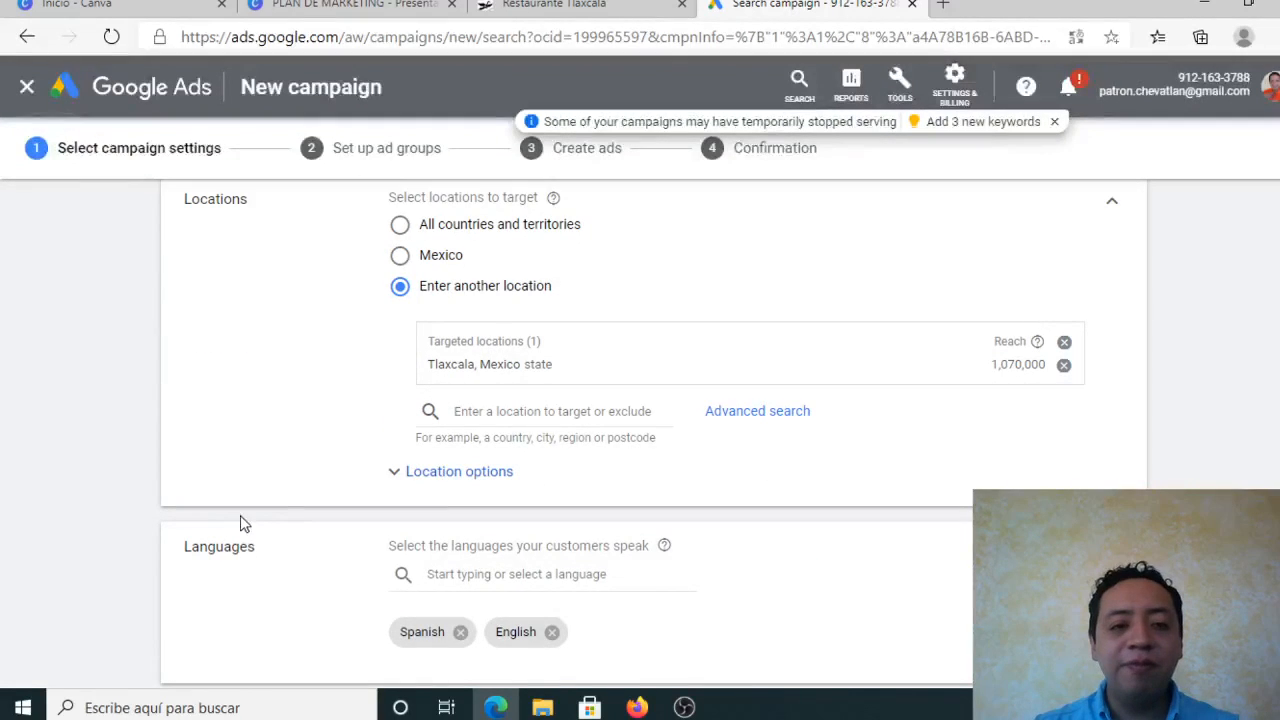
{"action": "left_click", "coordinate": [489, 474]}
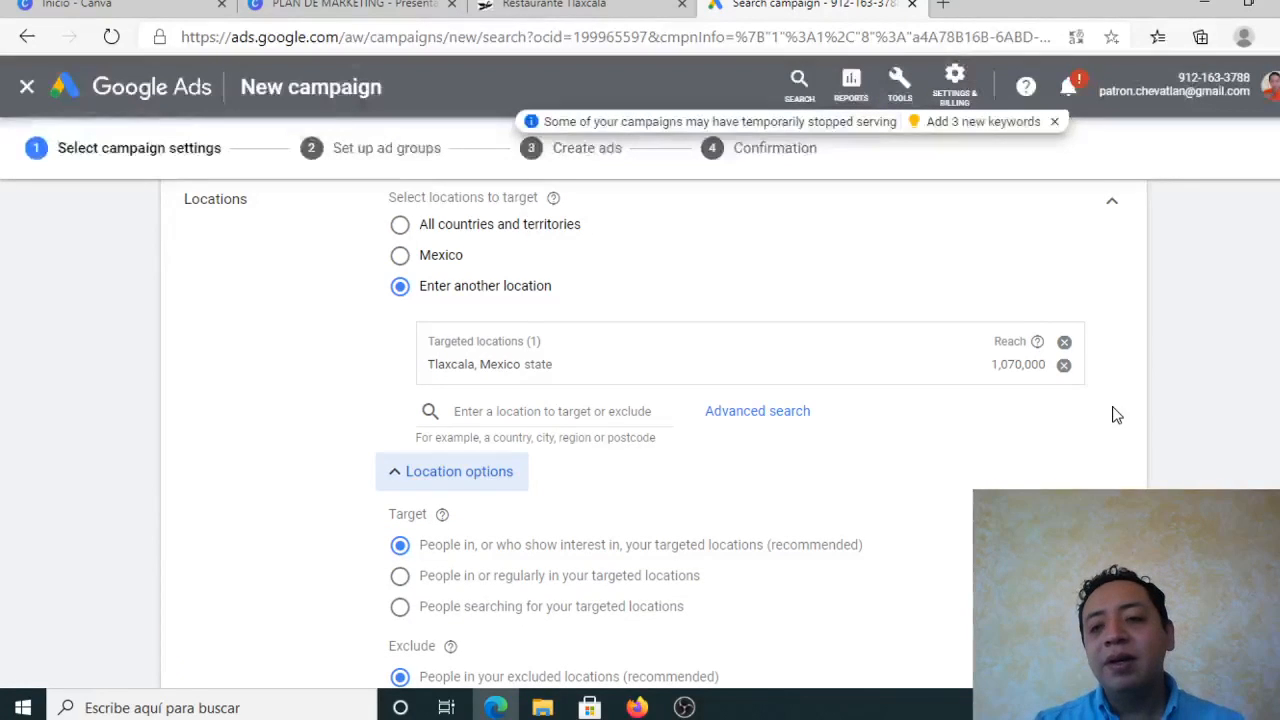
{"action": "scroll", "coordinate": [640, 420], "scroll_direction": "down", "scroll_amount": 1}
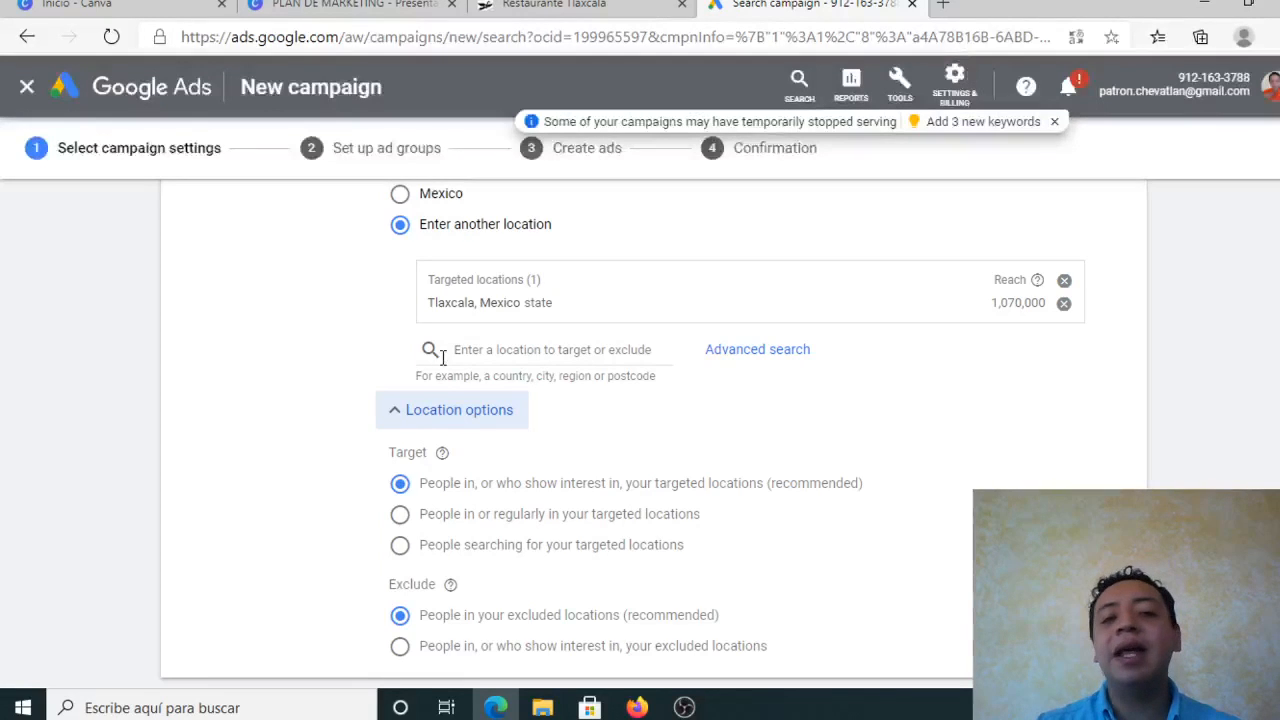
{"action": "left_click", "coordinate": [419, 422]}
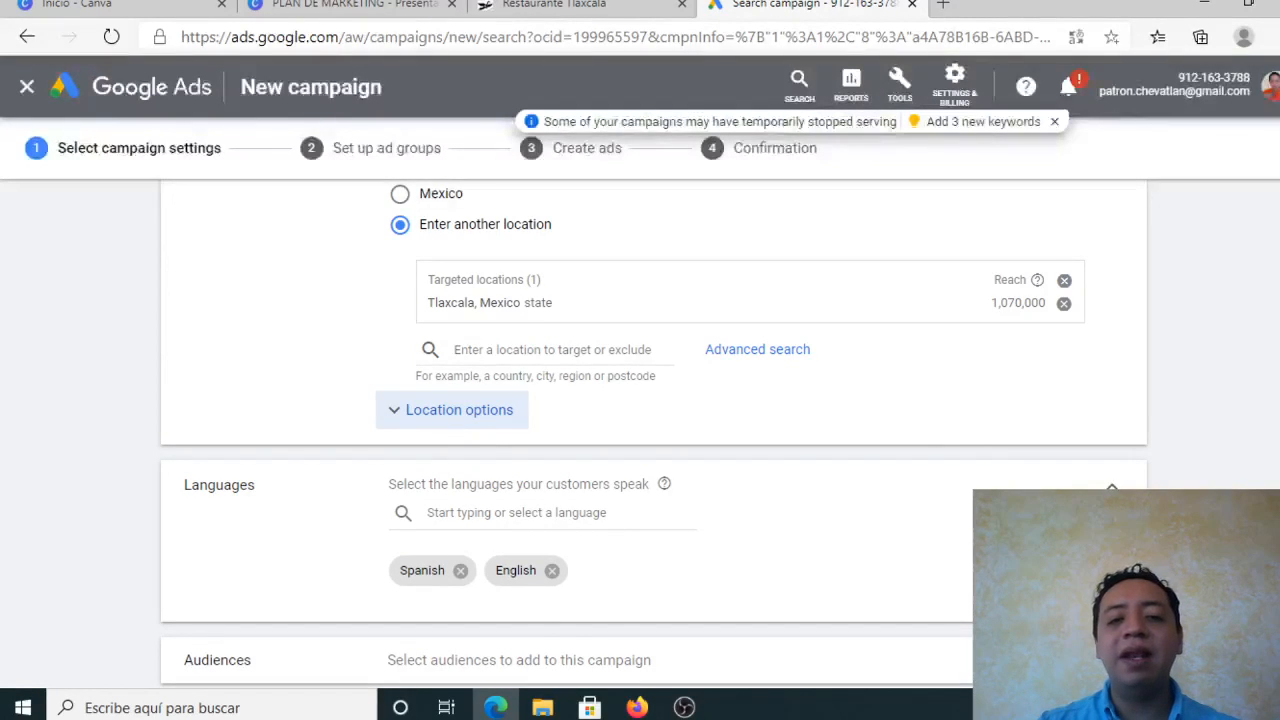
Step: Look through the campaign's languages and available audiences, then collapse the audiences section without selecting any
{"action": "scroll", "coordinate": [654, 433], "scroll_direction": "down", "scroll_amount": 1}
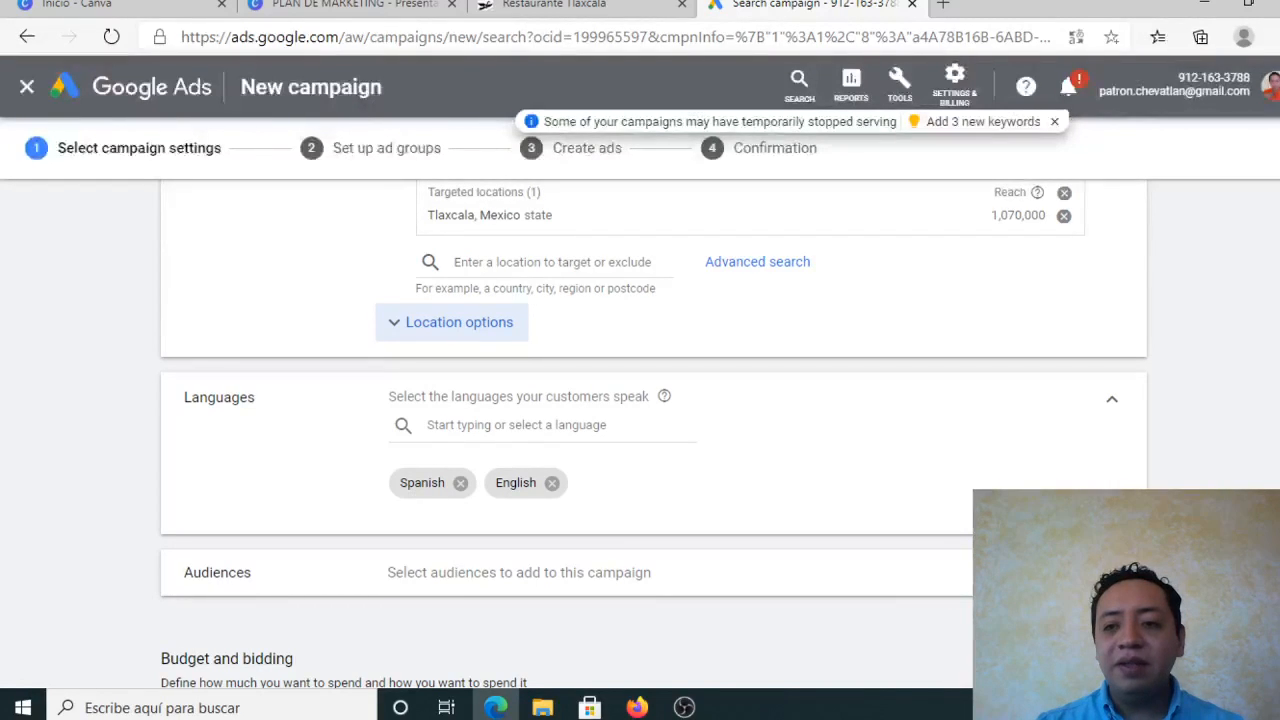
{"action": "scroll", "coordinate": [640, 400], "scroll_direction": "down", "scroll_amount": 1}
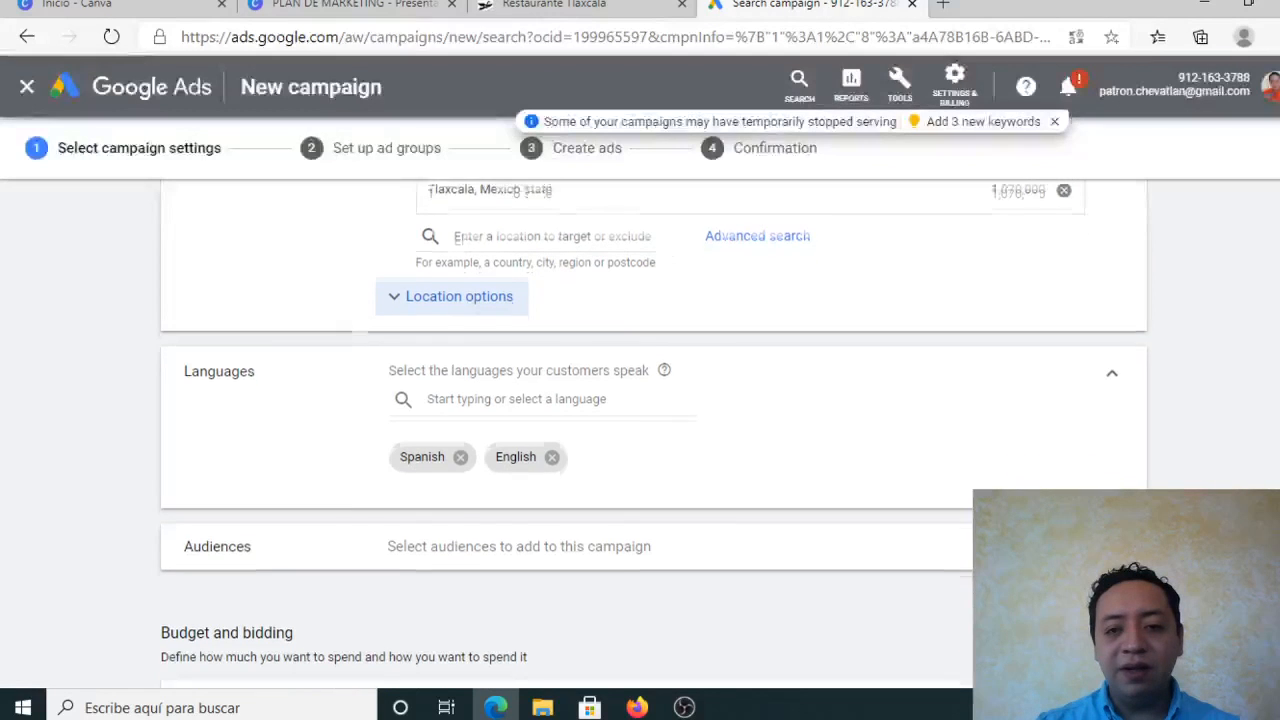
{"action": "scroll", "coordinate": [1151, 480], "scroll_direction": "up", "scroll_amount": 1}
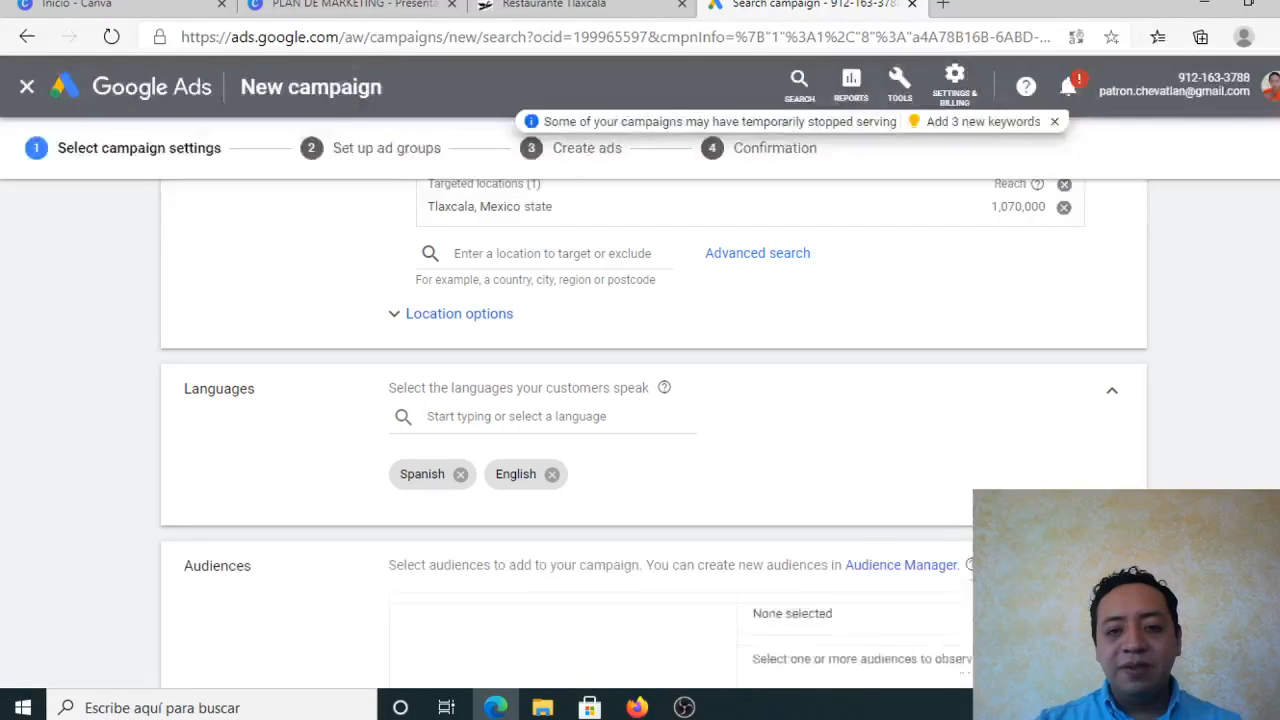
{"action": "left_click", "coordinate": [1110, 564]}
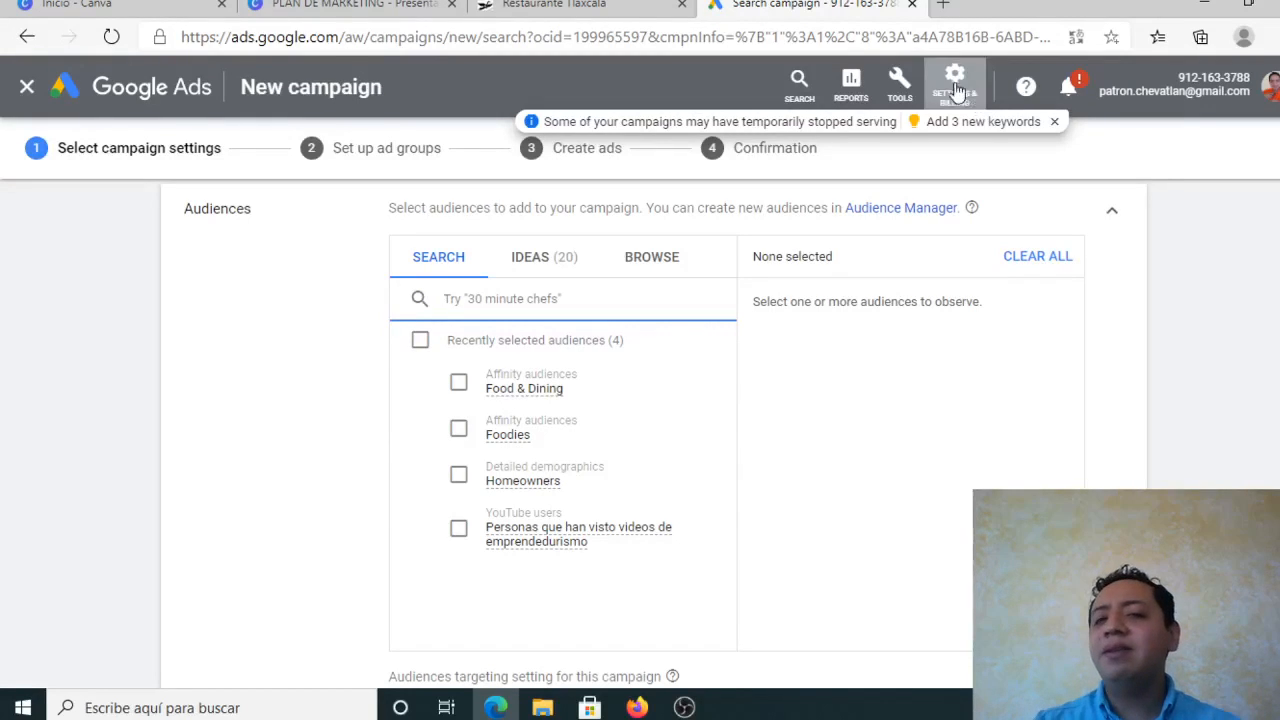
{"action": "left_click", "coordinate": [1110, 222]}
{"action": "left_click", "coordinate": [1110, 222]}
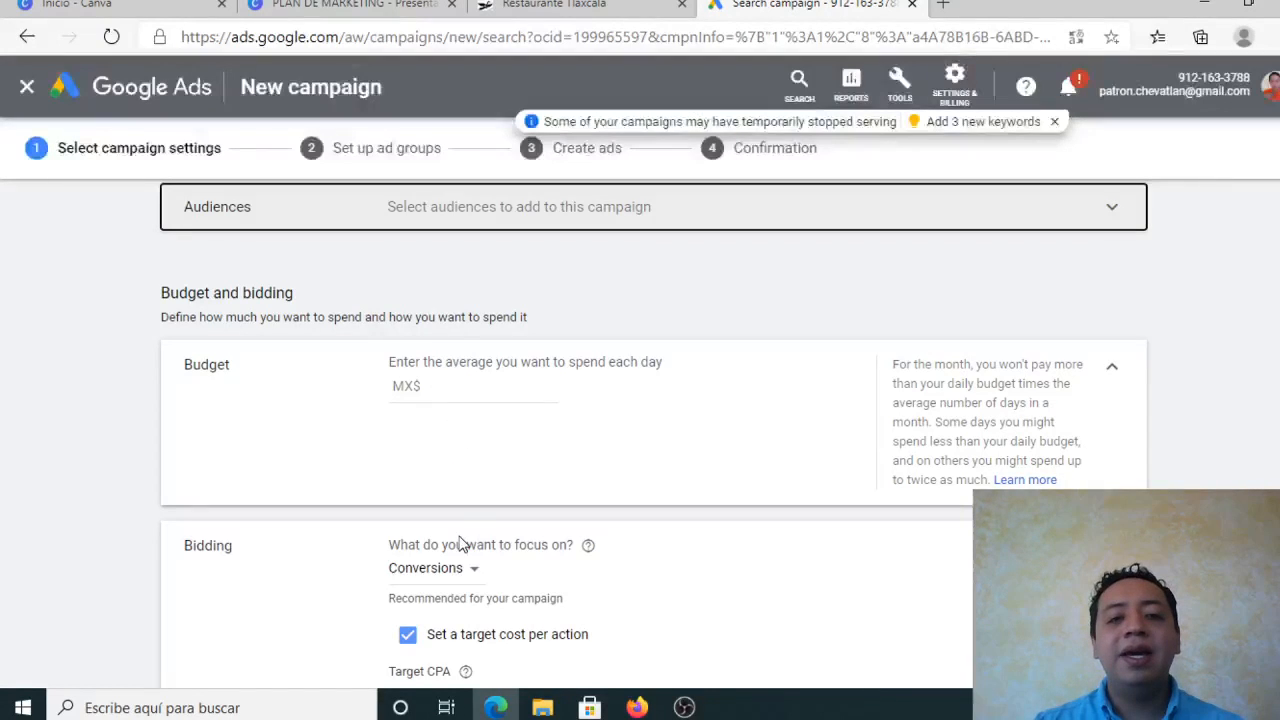
Step: Set the campaign's average daily budget to MX$220
{"action": "left_click", "coordinate": [527, 399]}
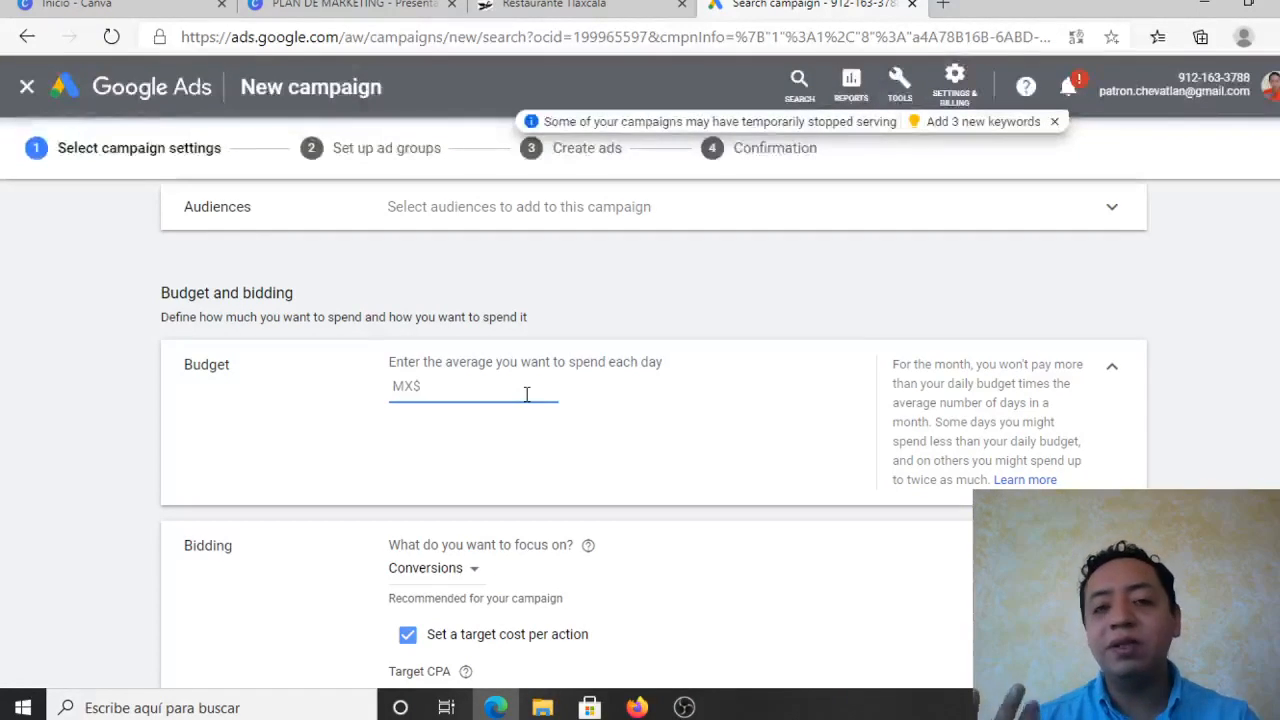
{"action": "type", "text": "120"}
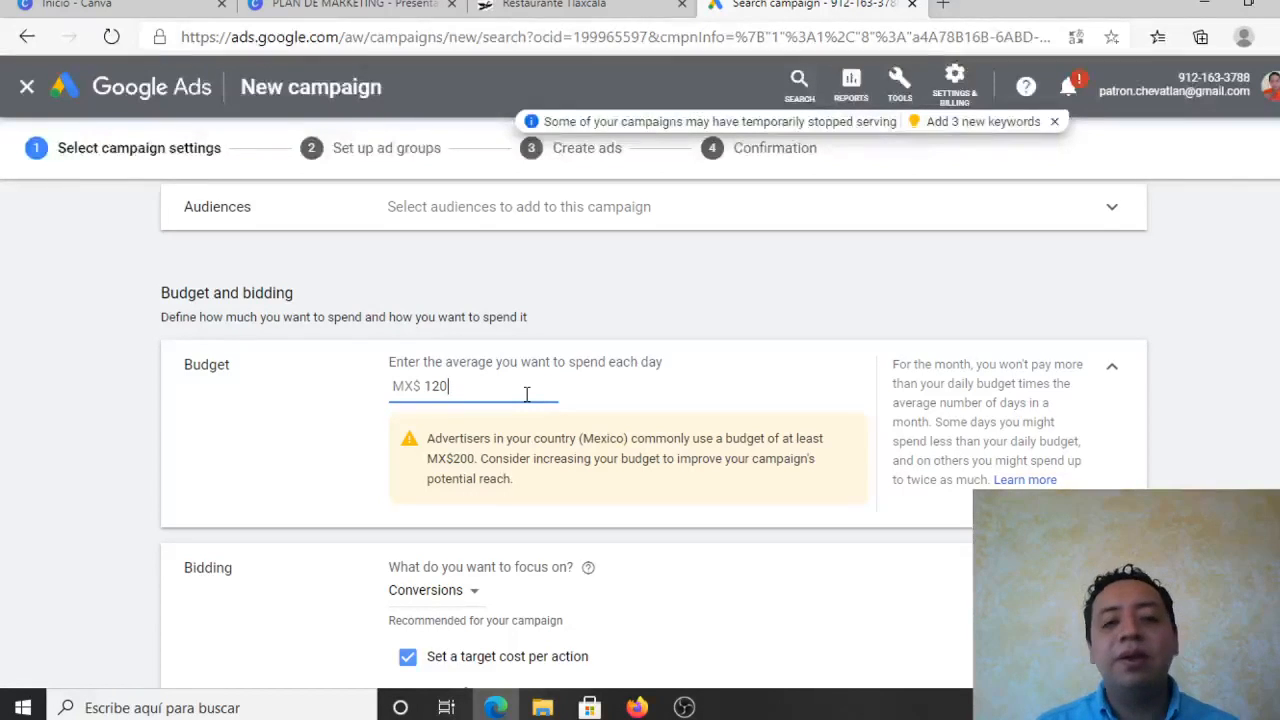
{"action": "key", "text": "ctrl+a"}
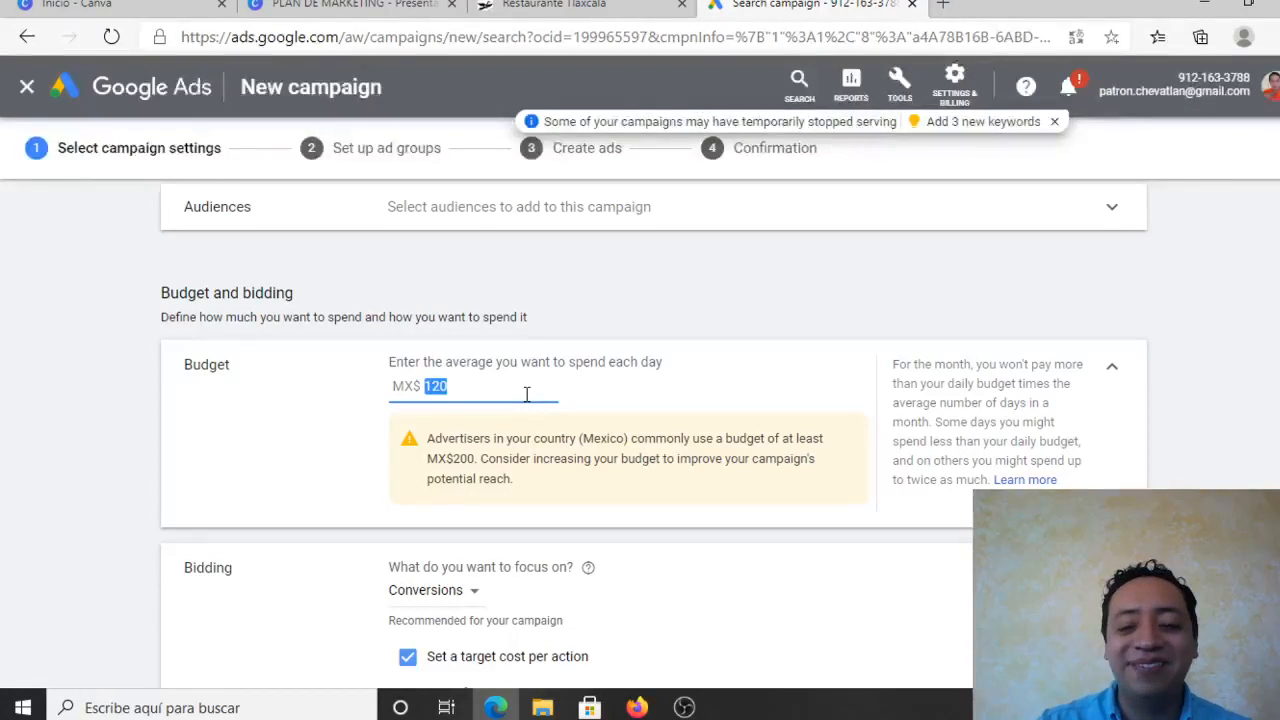
{"action": "key", "text": "BackSpace"}
{"action": "type", "text": "220"}
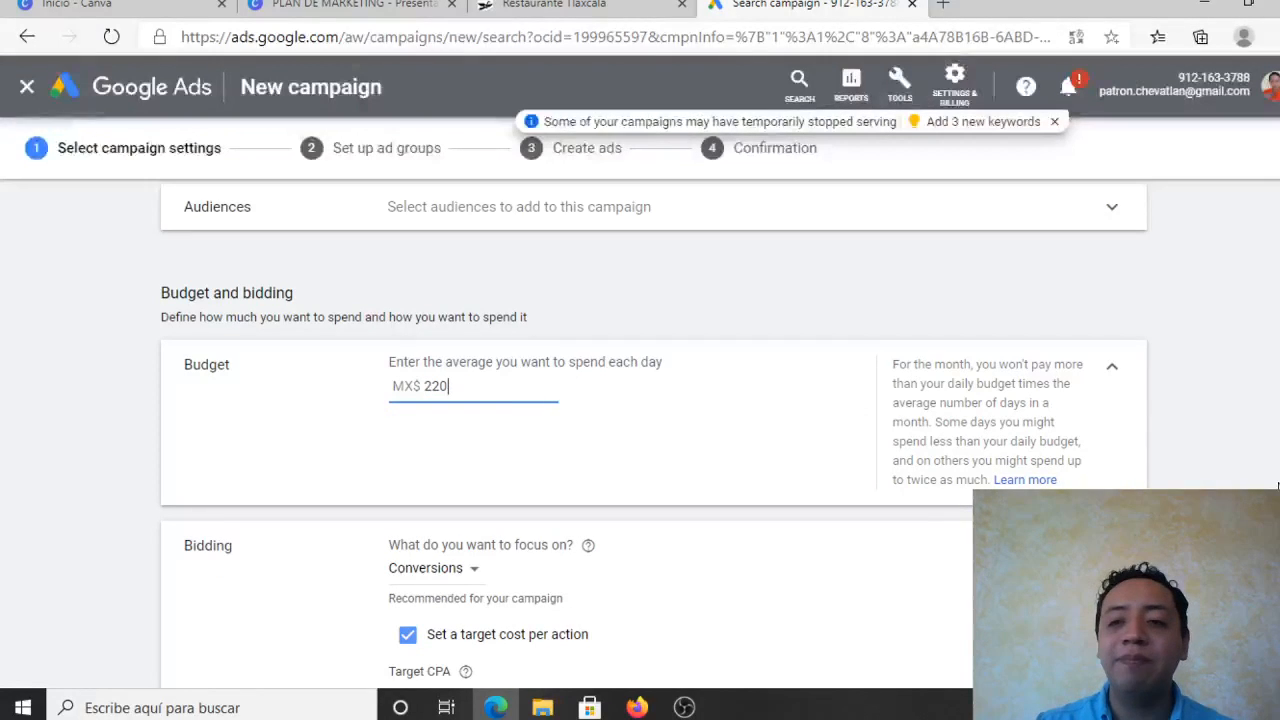
Step: Examine the target cost per action and the available bidding focus options, keeping Conversions as the focus
{"action": "scroll", "coordinate": [654, 430], "scroll_direction": "down", "scroll_amount": 1}
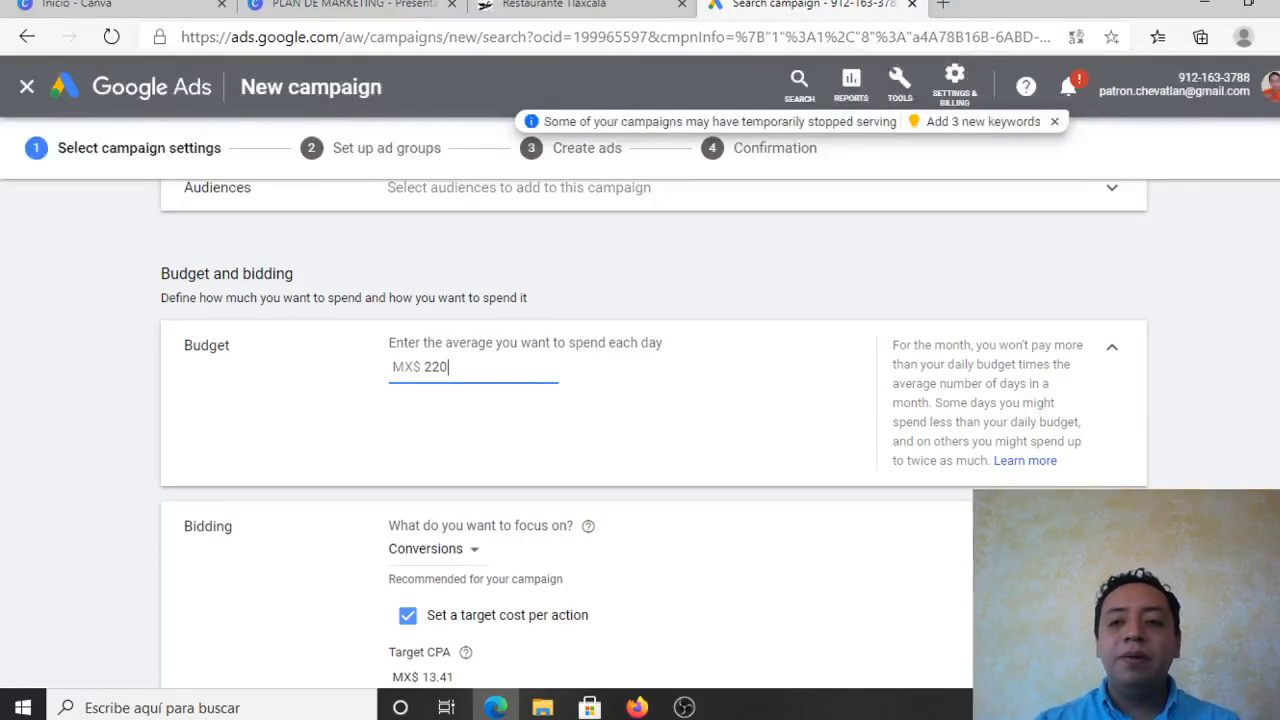
{"action": "scroll", "coordinate": [654, 433], "scroll_direction": "down", "scroll_amount": 1}
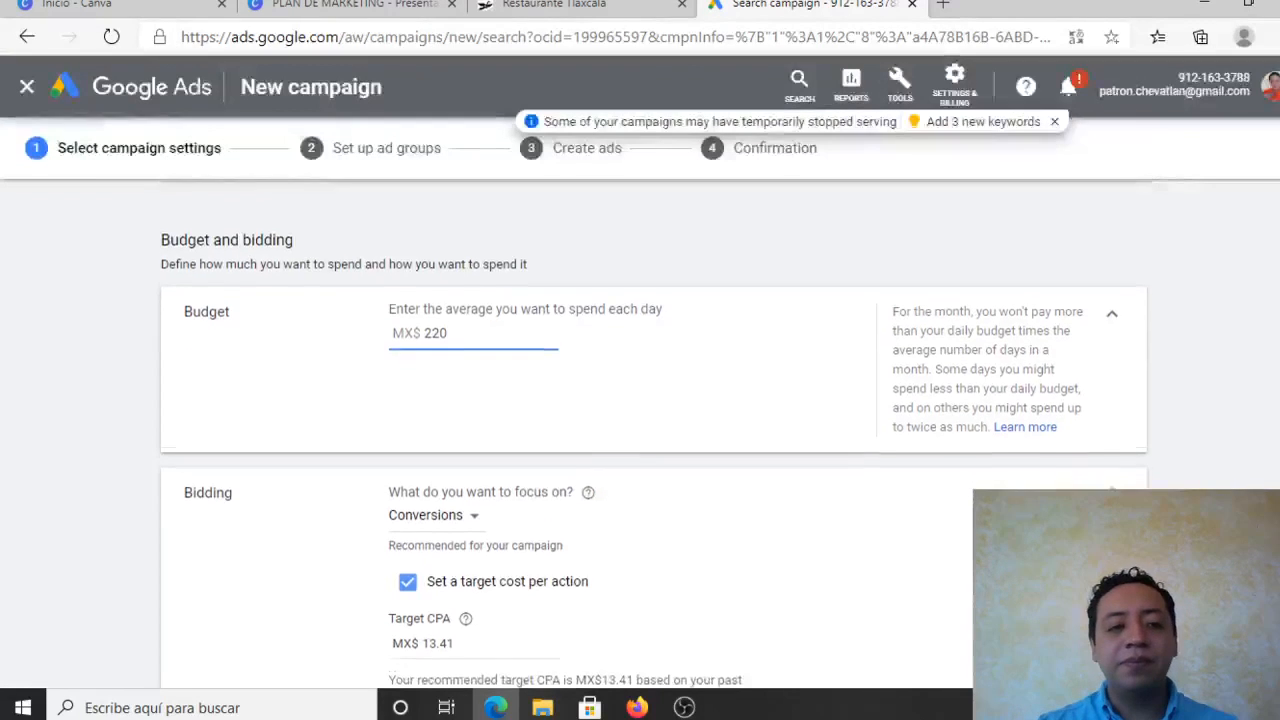
{"action": "scroll", "coordinate": [654, 433], "scroll_direction": "down", "scroll_amount": 1}
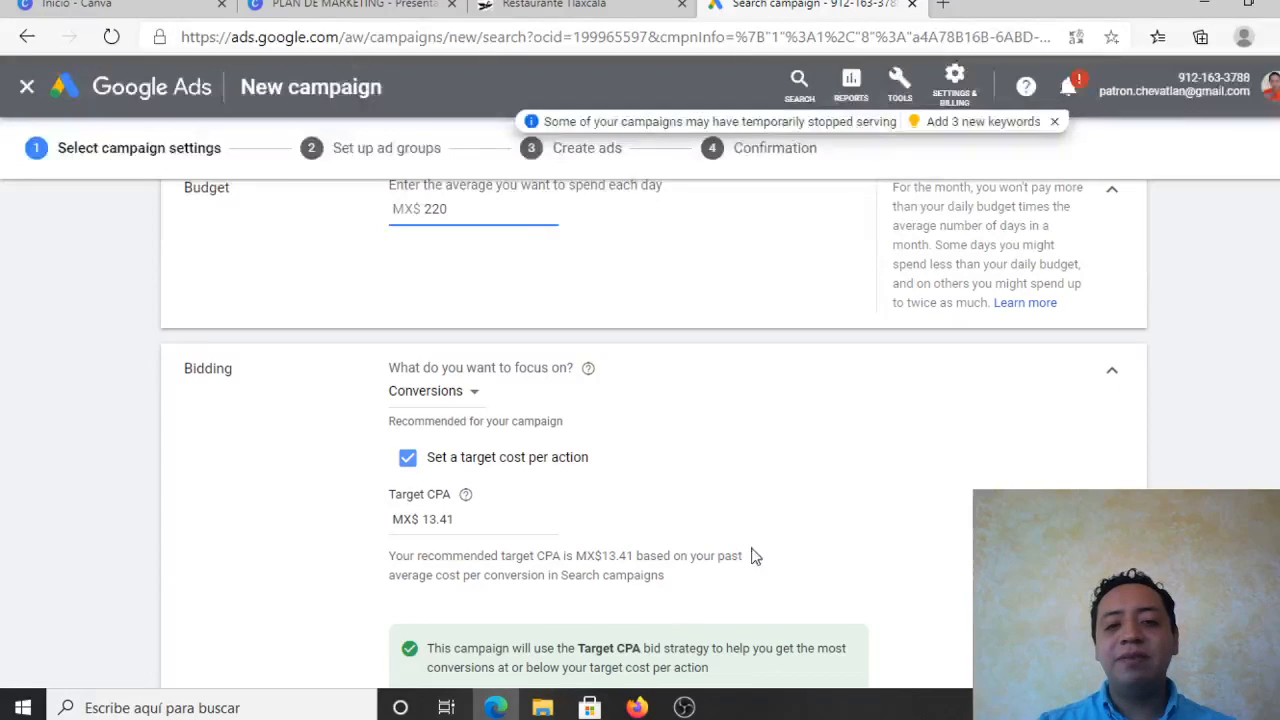
{"action": "left_click", "coordinate": [469, 519]}
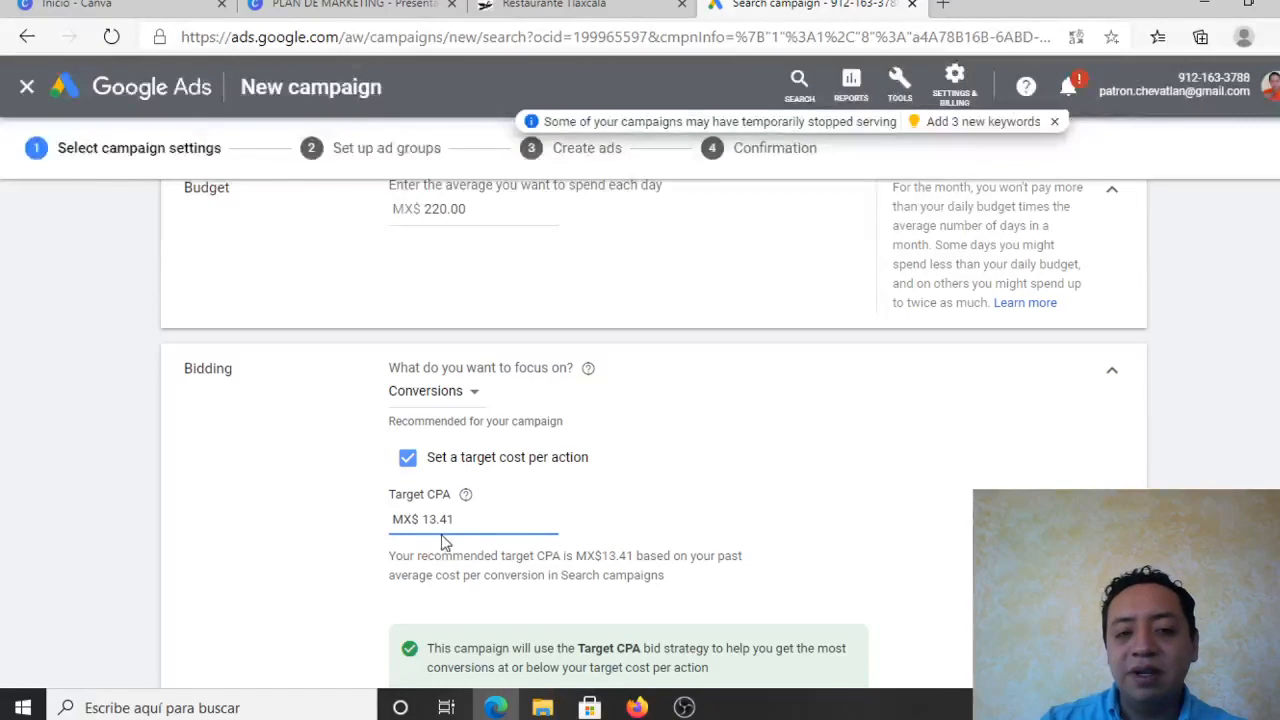
{"action": "double_click", "coordinate": [469, 522]}
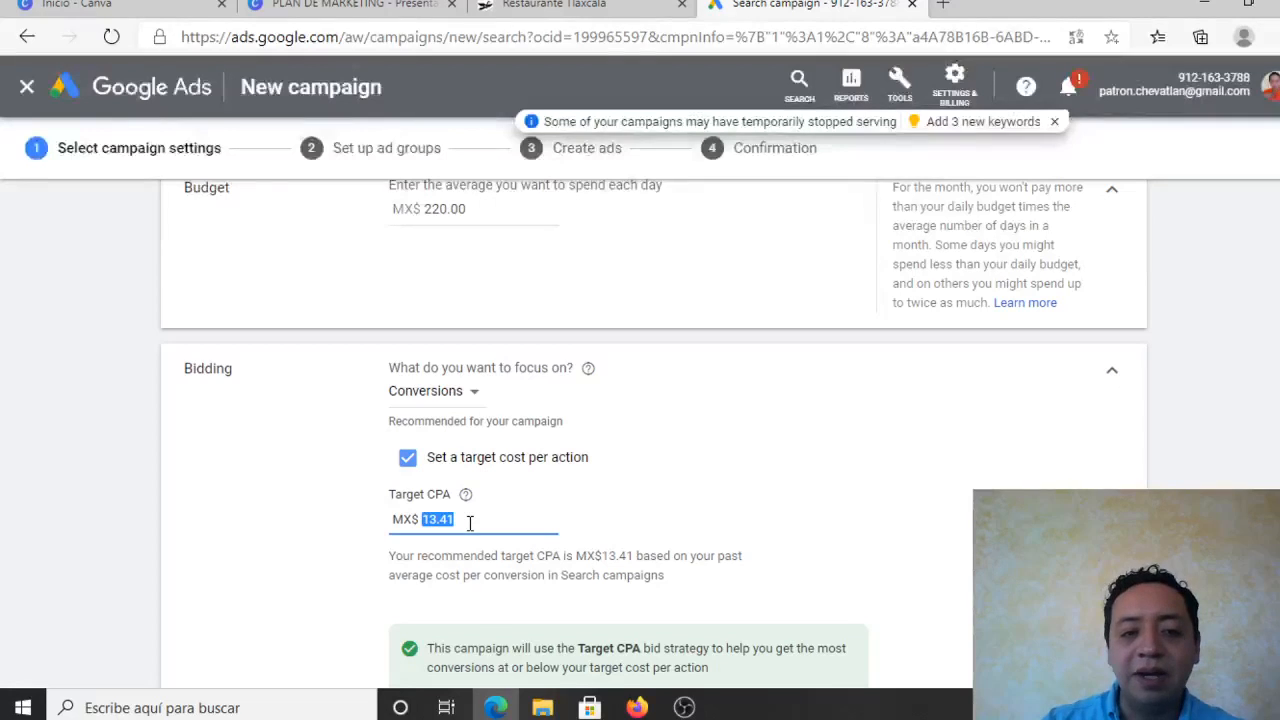
{"action": "left_click", "coordinate": [464, 395]}
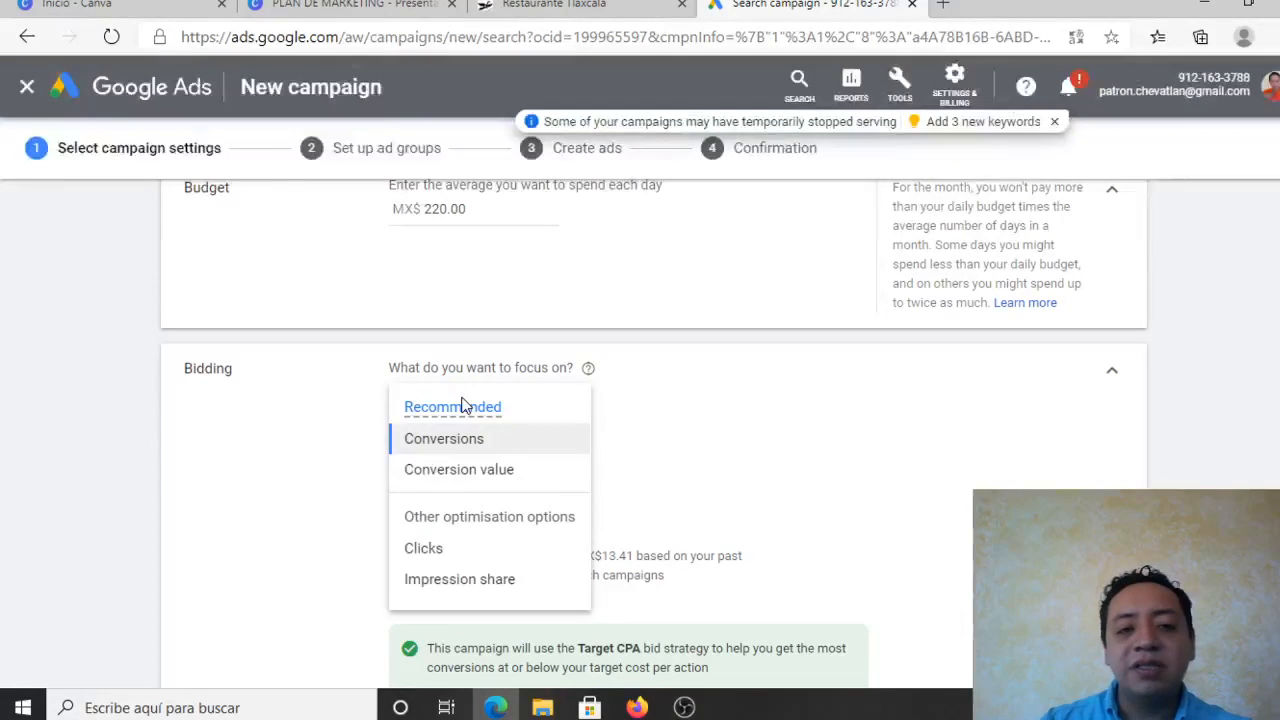
{"action": "left_click", "coordinate": [617, 410]}
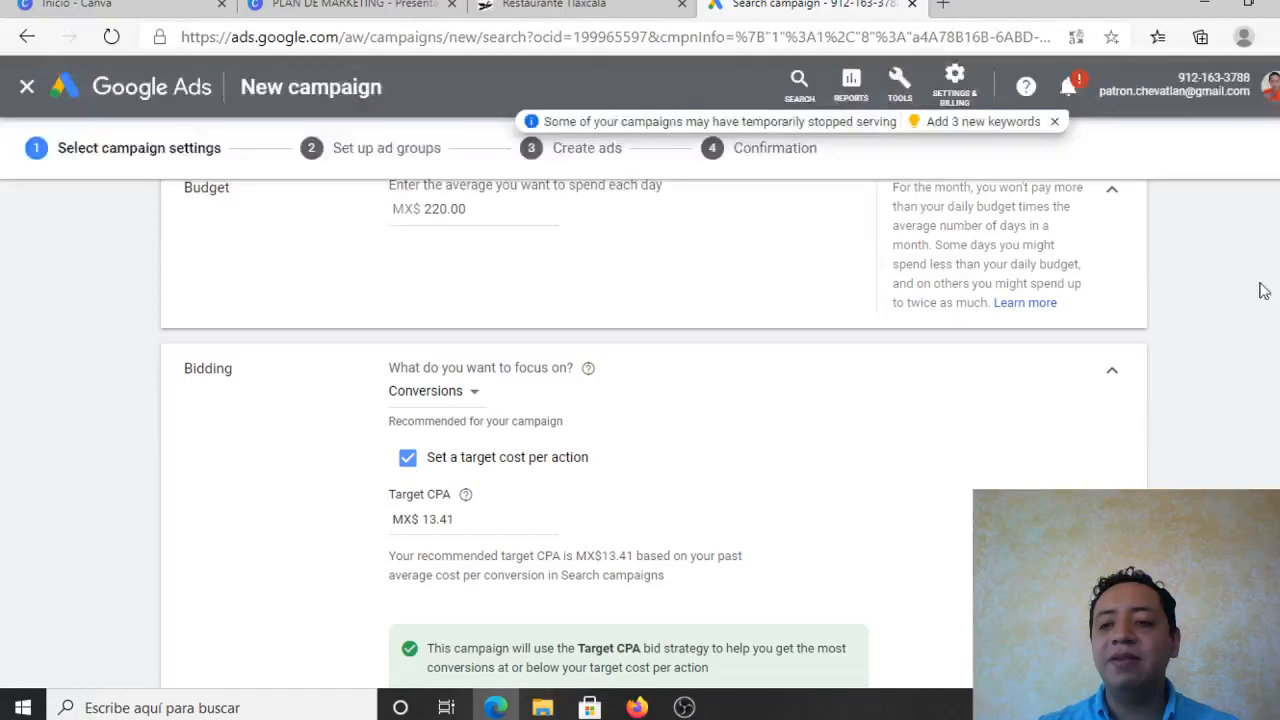
Step: Review the additional bidding settings for conversions and ad rotation, and collapse them again
{"action": "scroll", "coordinate": [640, 430], "scroll_direction": "down", "scroll_amount": 3}
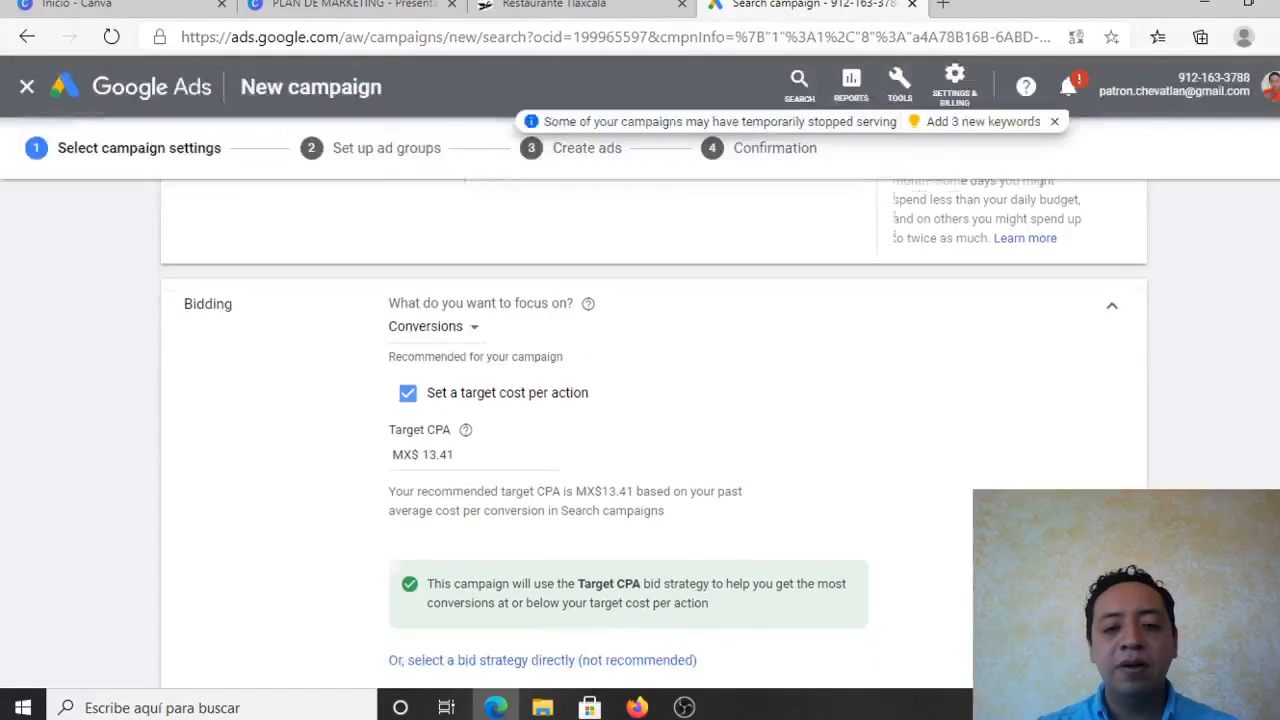
{"action": "scroll", "coordinate": [805, 541], "scroll_direction": "down", "scroll_amount": 1}
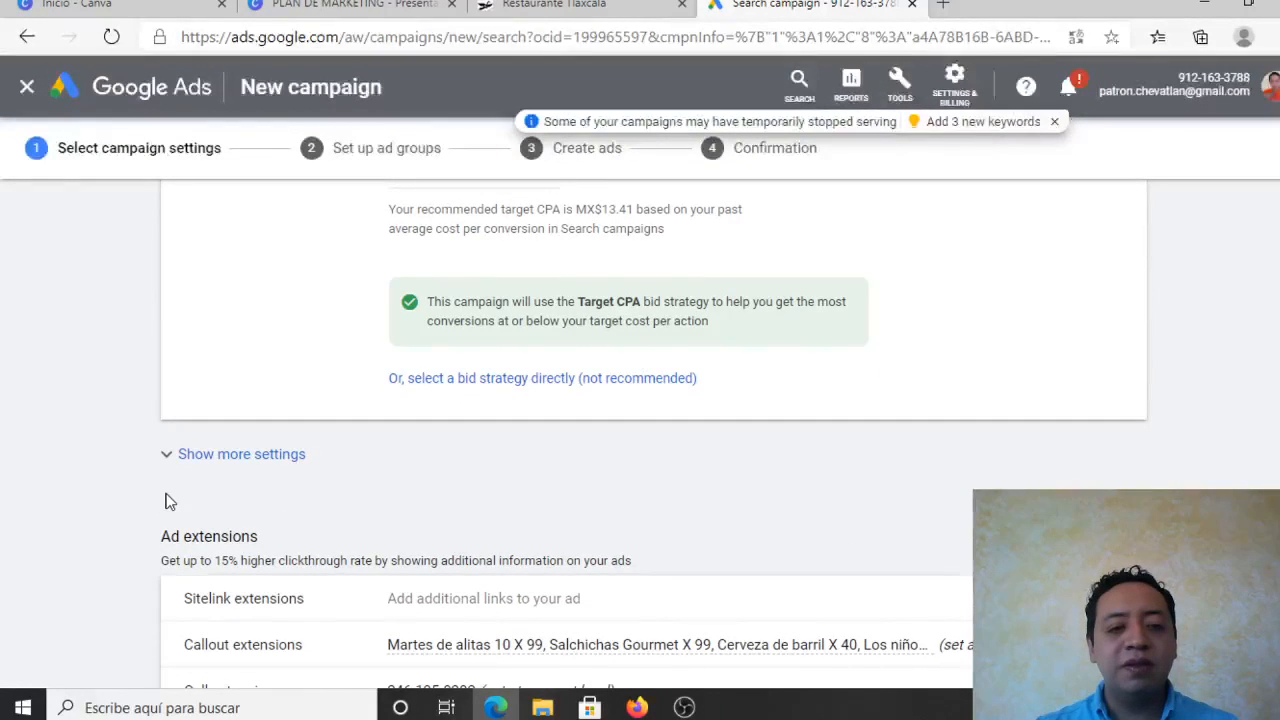
{"action": "left_click", "coordinate": [227, 456]}
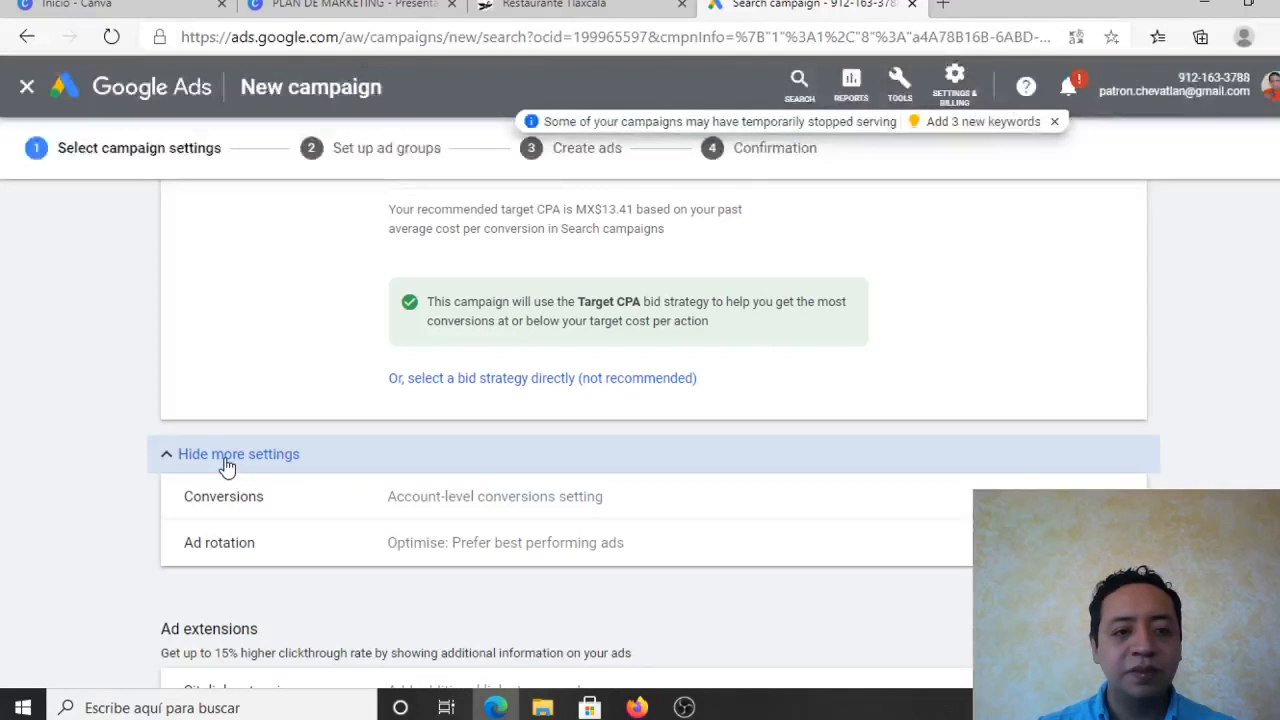
{"action": "left_click", "coordinate": [227, 456]}
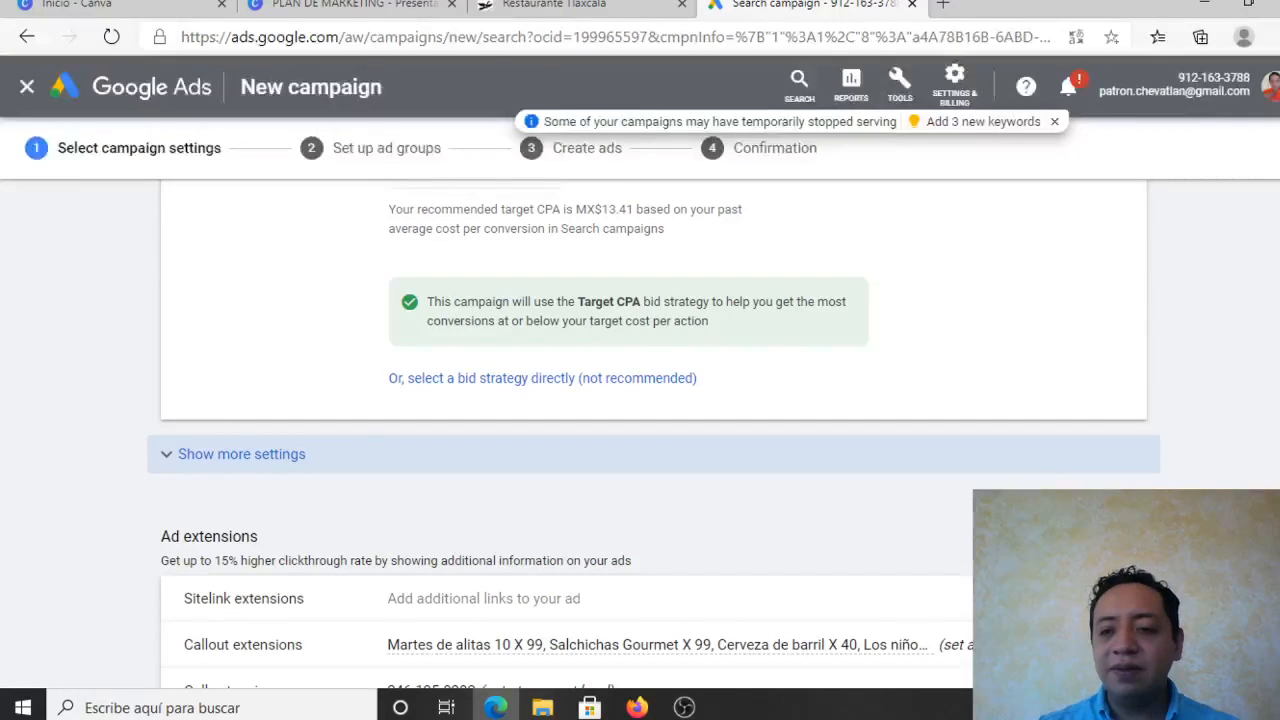
Step: Use campaign-level call extensions with only the second listed phone number selected, and collapse the call extensions section
{"action": "scroll", "coordinate": [653, 420], "scroll_direction": "down", "scroll_amount": 2}
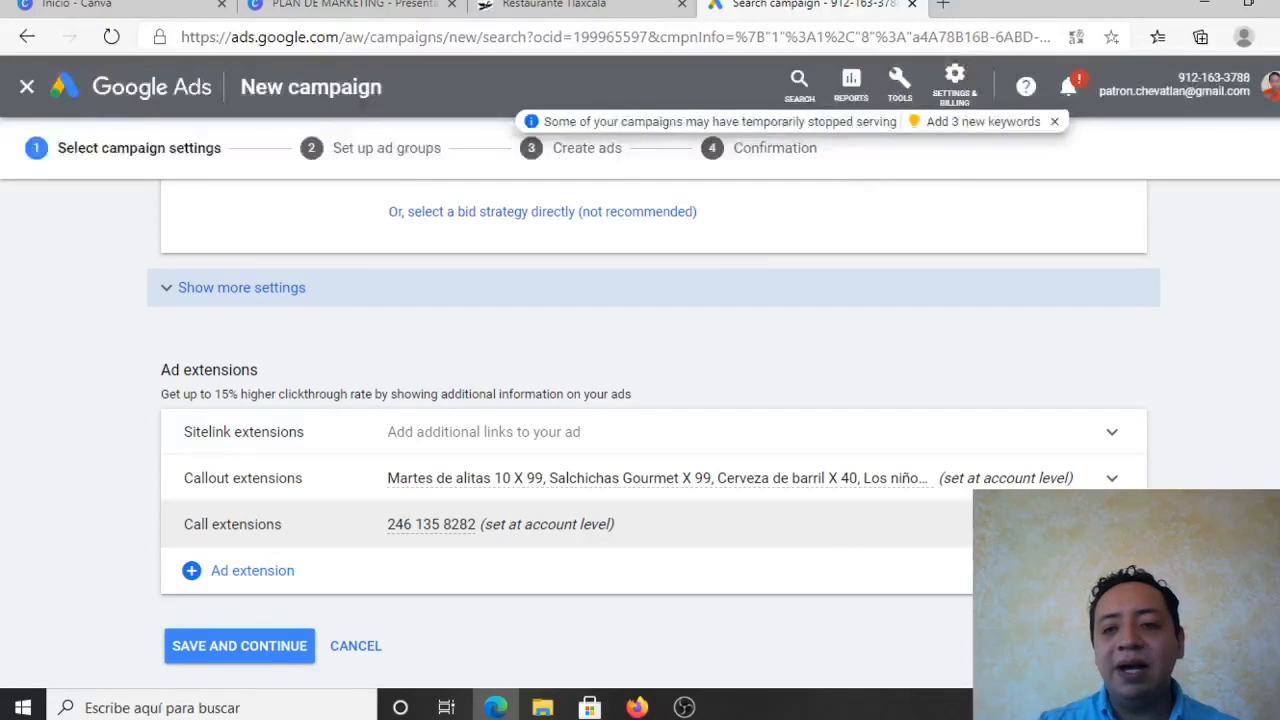
{"action": "left_click", "coordinate": [654, 524]}
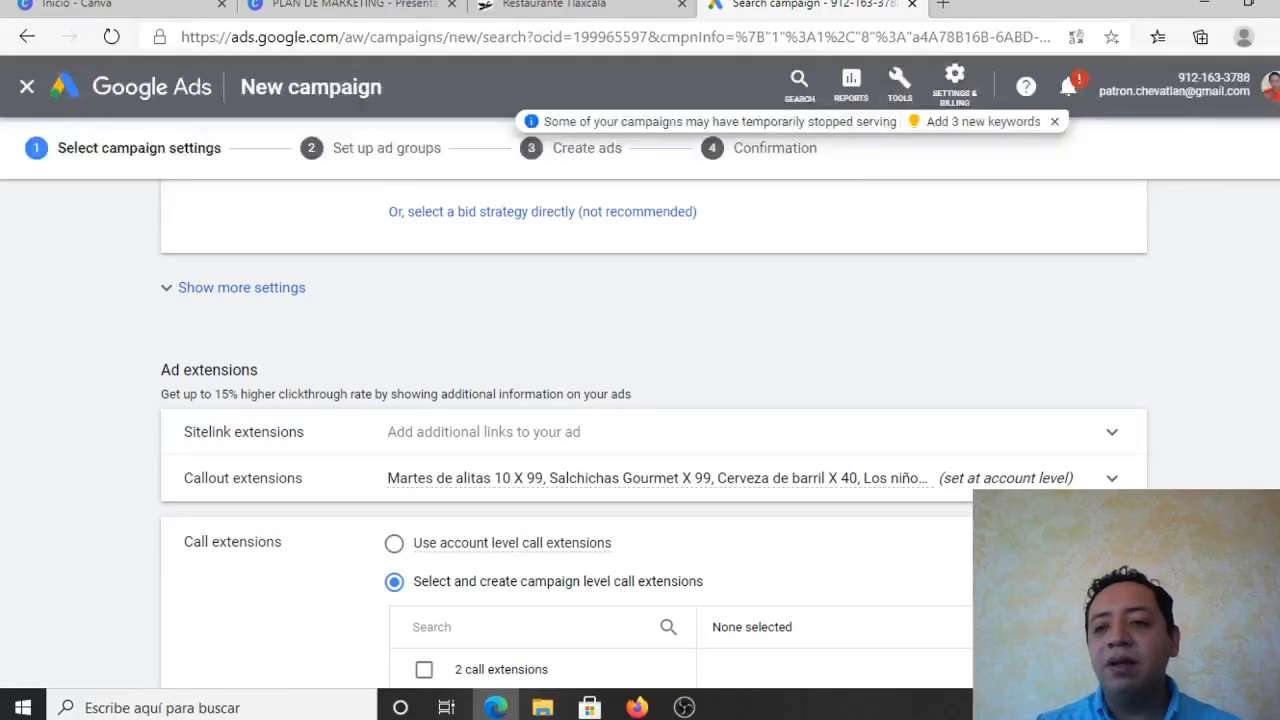
{"action": "scroll", "coordinate": [654, 400], "scroll_direction": "down", "scroll_amount": 1}
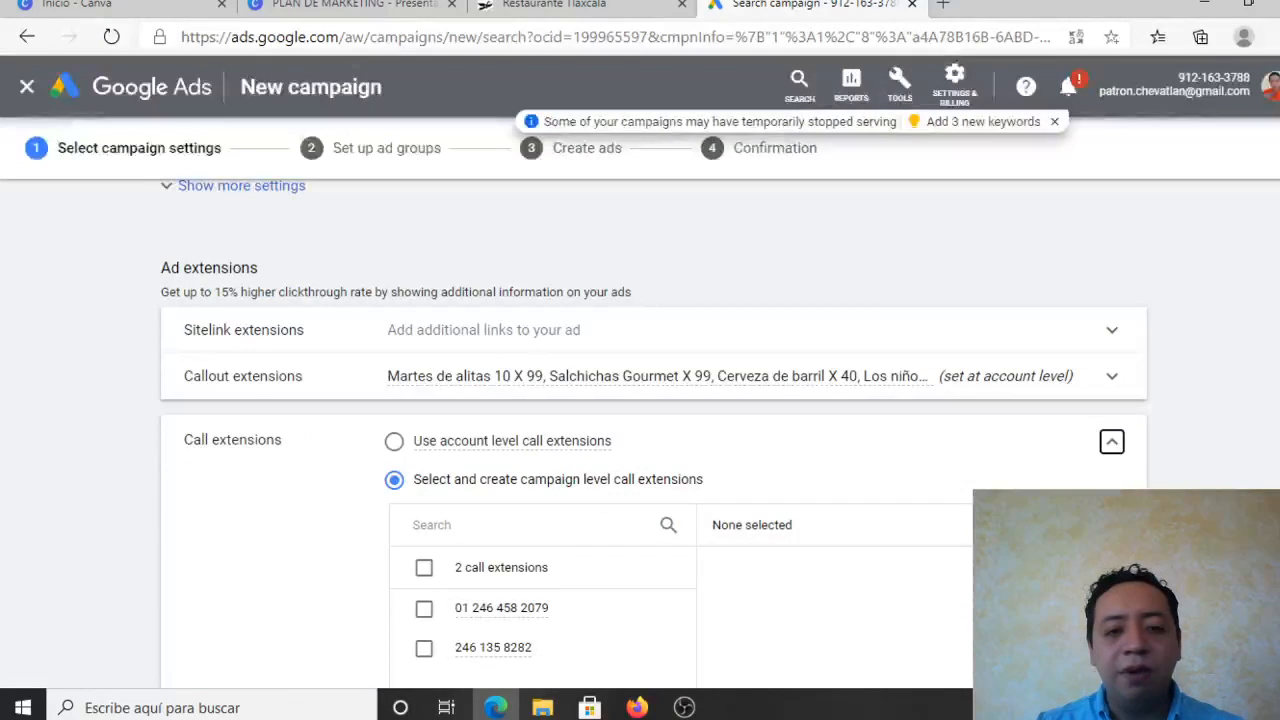
{"action": "scroll", "coordinate": [654, 400], "scroll_direction": "down", "scroll_amount": 1}
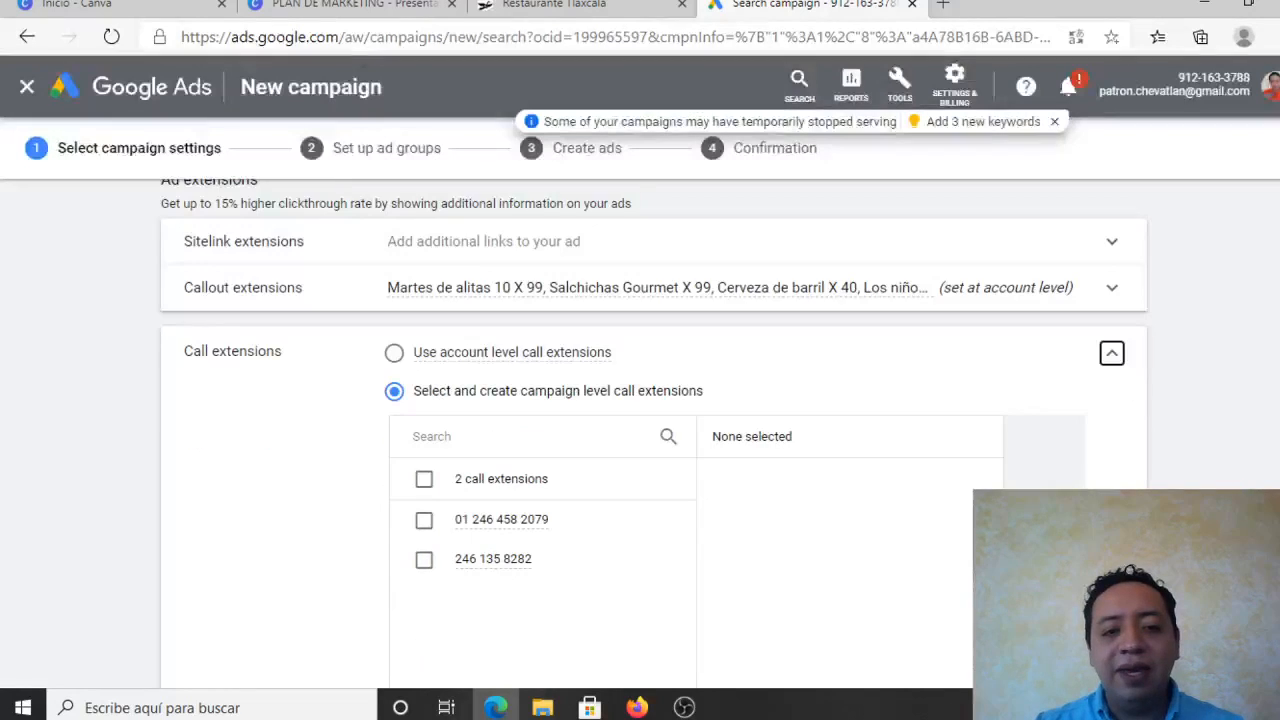
{"action": "left_click", "coordinate": [424, 560]}
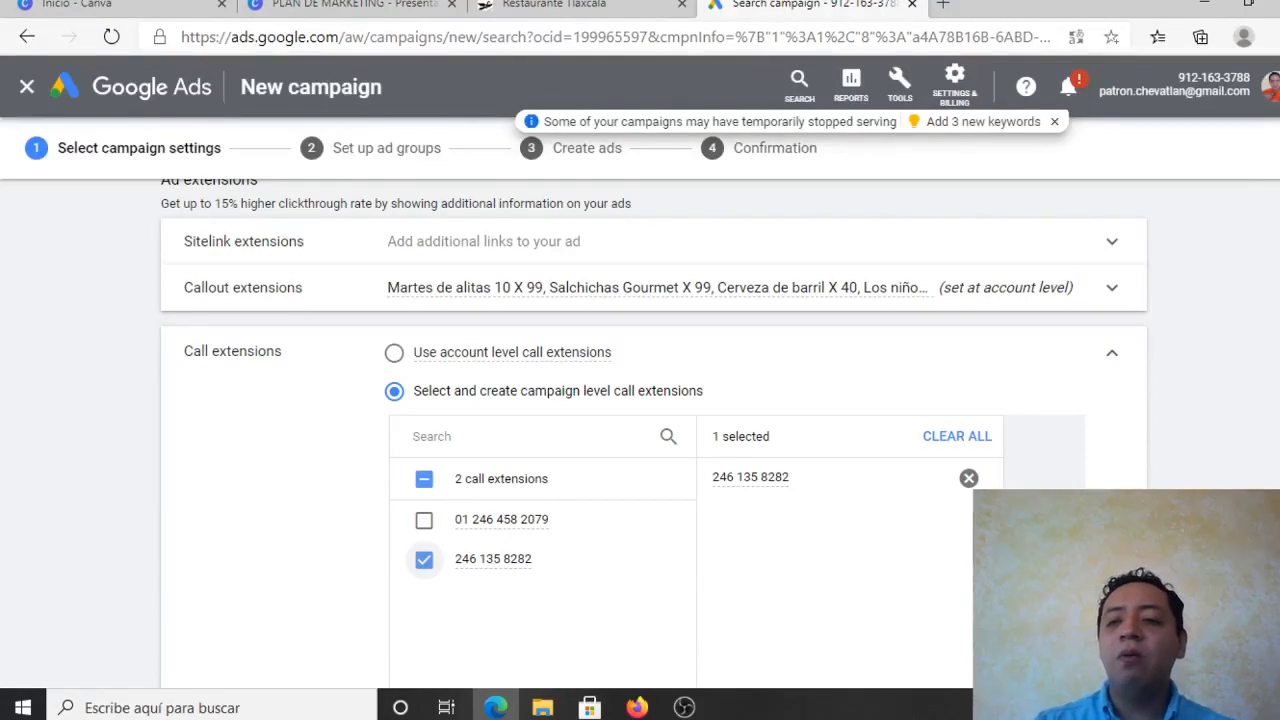
{"action": "scroll", "coordinate": [650, 430], "scroll_direction": "down", "scroll_amount": 2}
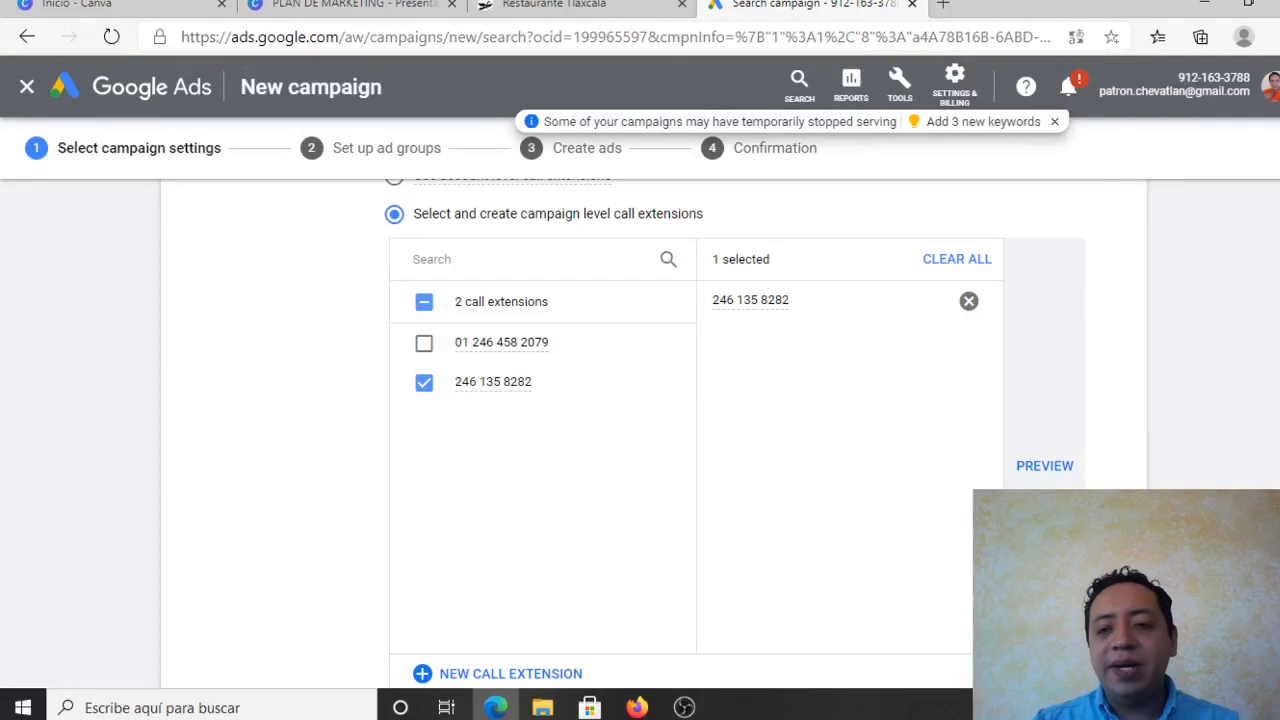
{"action": "scroll", "coordinate": [650, 430], "scroll_direction": "down", "scroll_amount": 1}
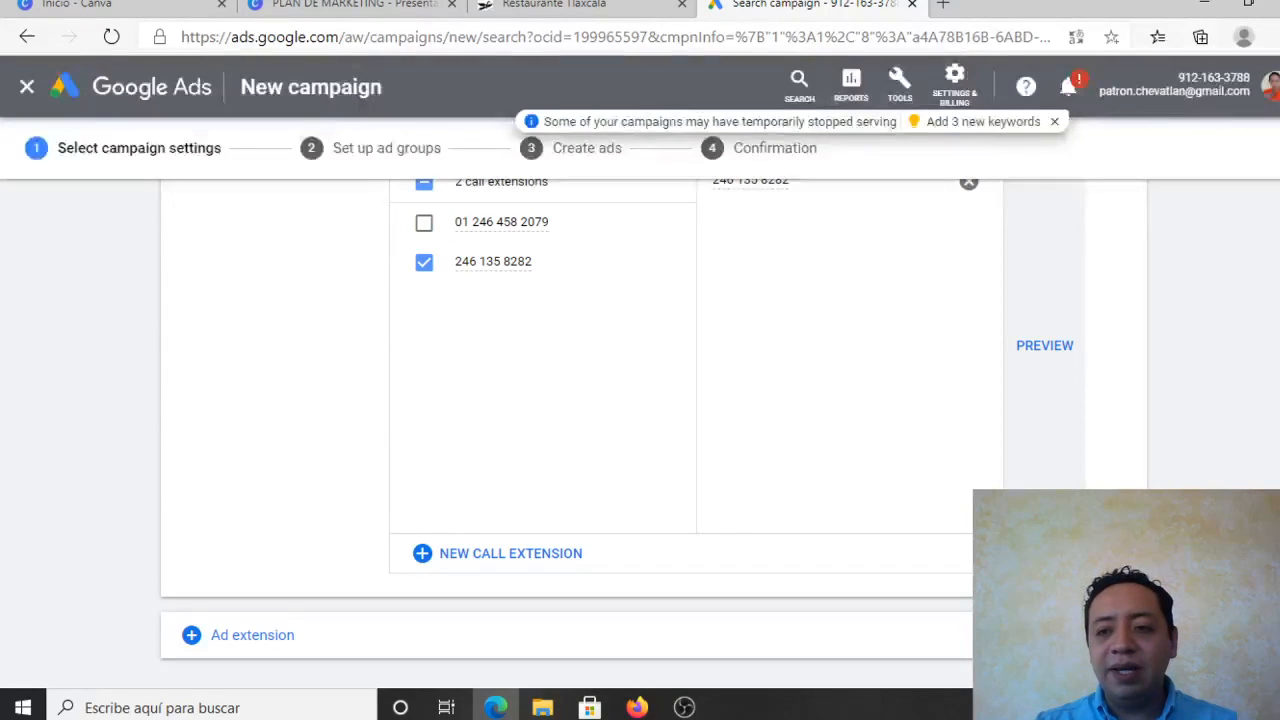
{"action": "scroll", "coordinate": [616, 433], "scroll_direction": "up", "scroll_amount": 1}
{"action": "scroll", "coordinate": [1165, 383], "scroll_direction": "up", "scroll_amount": 2}
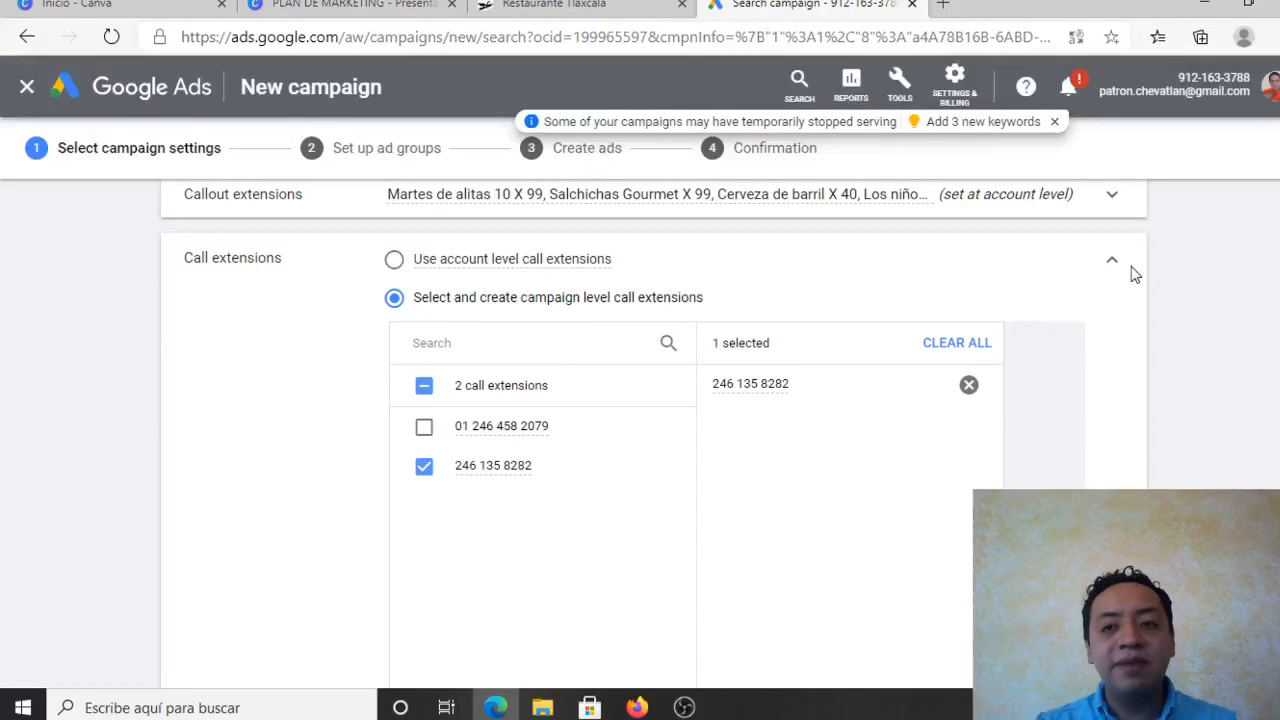
{"action": "left_click", "coordinate": [1114, 263]}
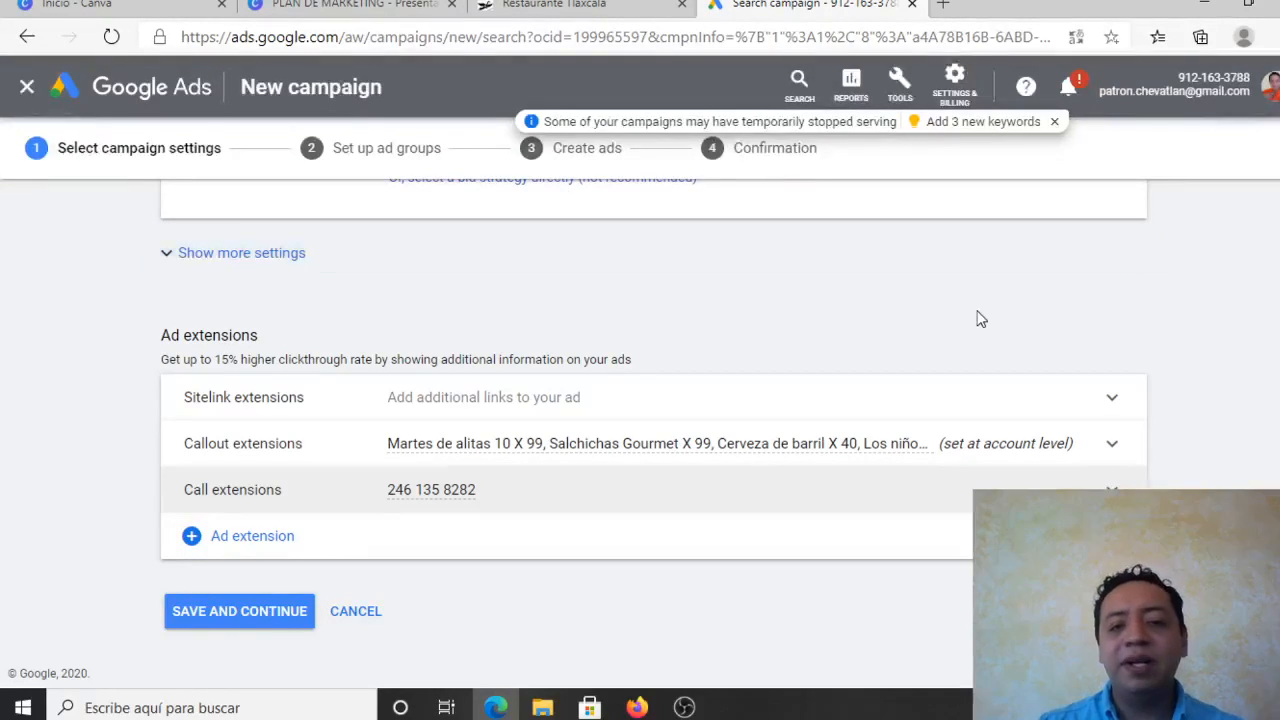
Step: Add location extensions with the account-level option kept, and save the campaign settings to continue to the ad groups
{"action": "key", "text": "Tab"}
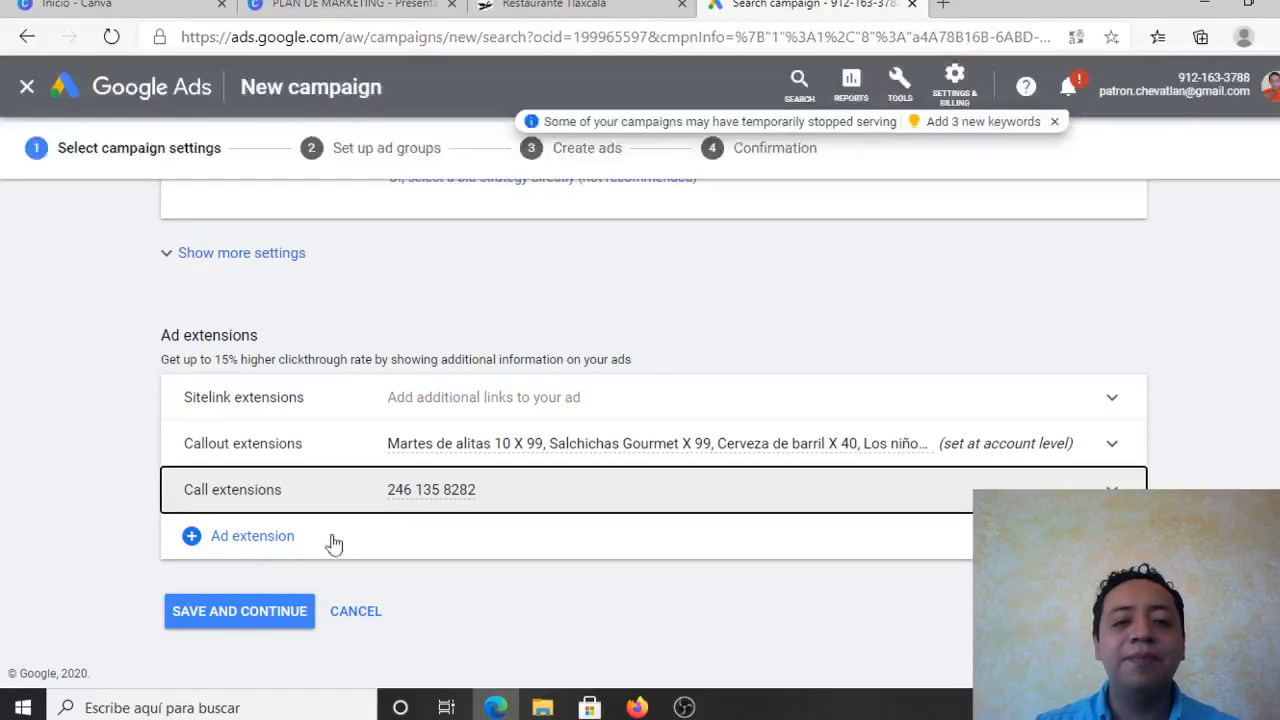
{"action": "key", "text": "Tab"}
{"action": "left_click", "coordinate": [220, 553]}
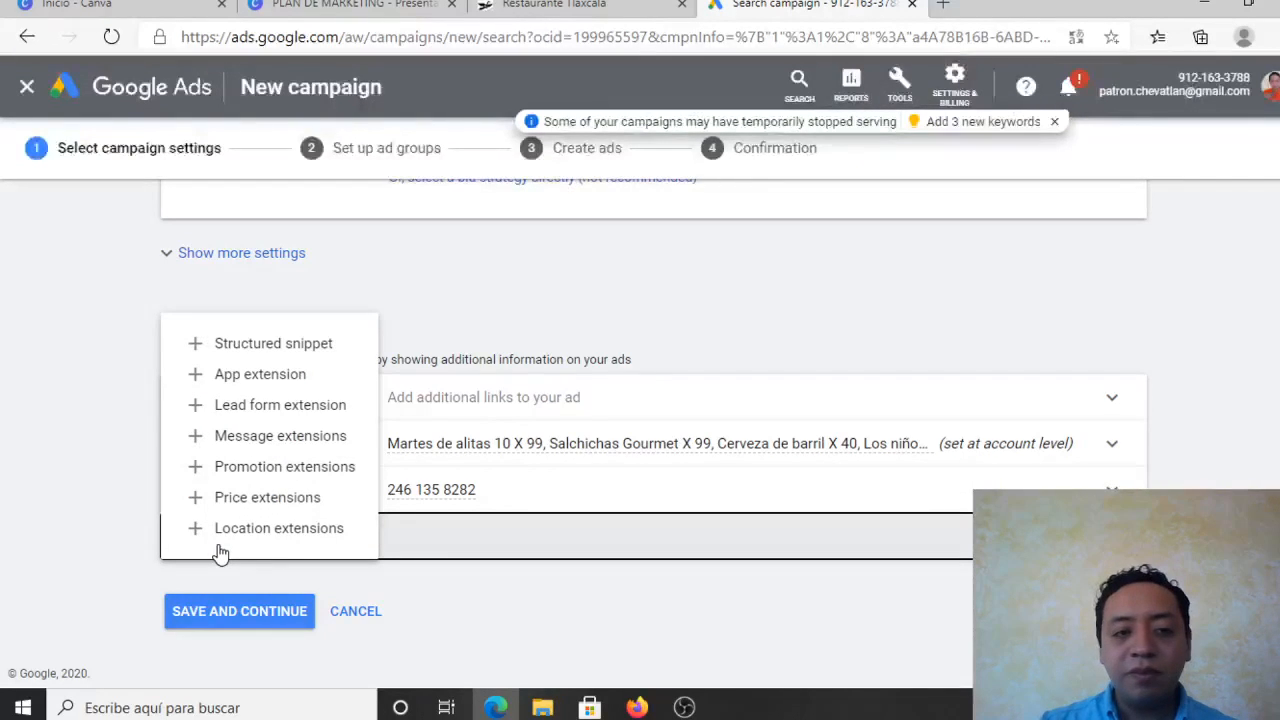
{"action": "left_click", "coordinate": [145, 543]}
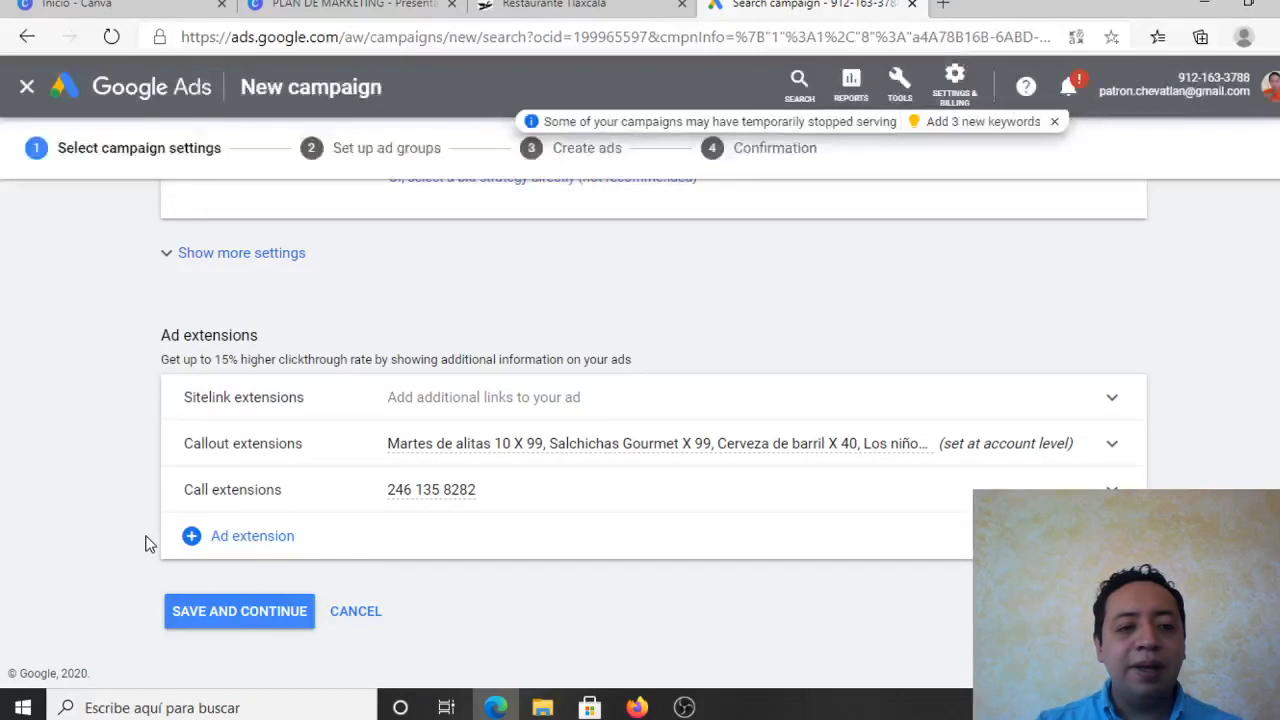
{"action": "left_click", "coordinate": [205, 540]}
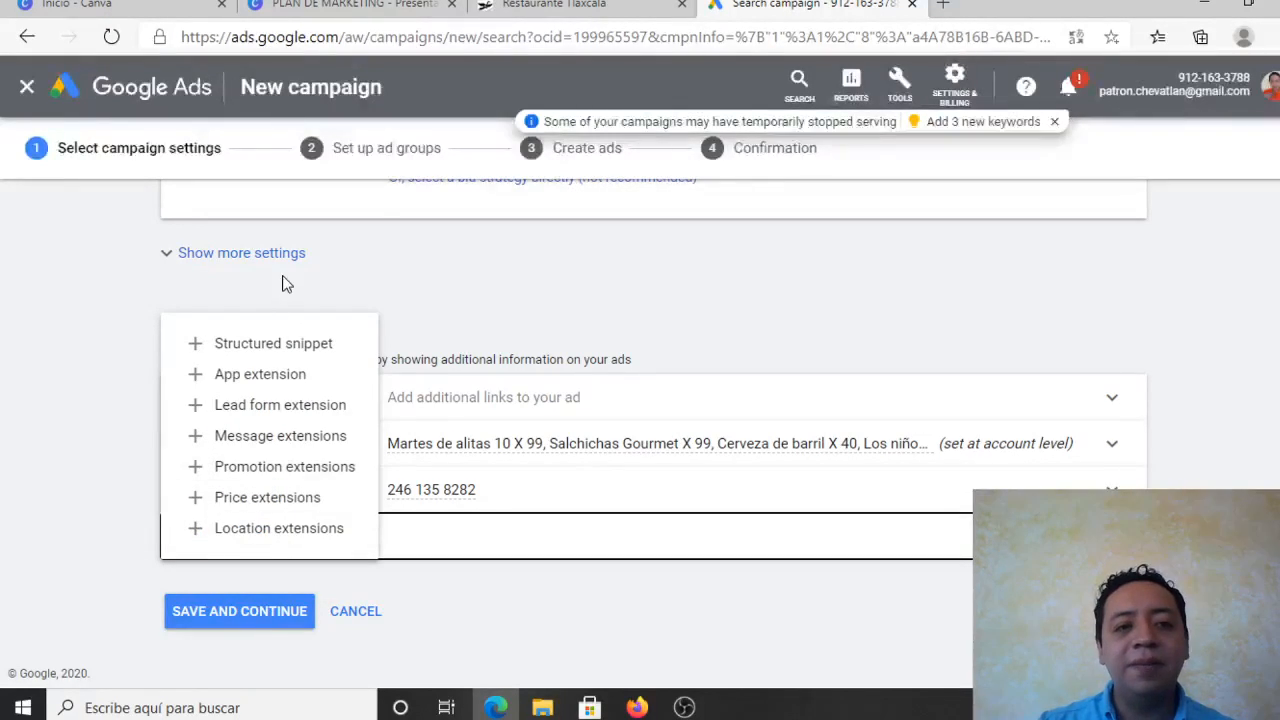
{"action": "left_click", "coordinate": [272, 530]}
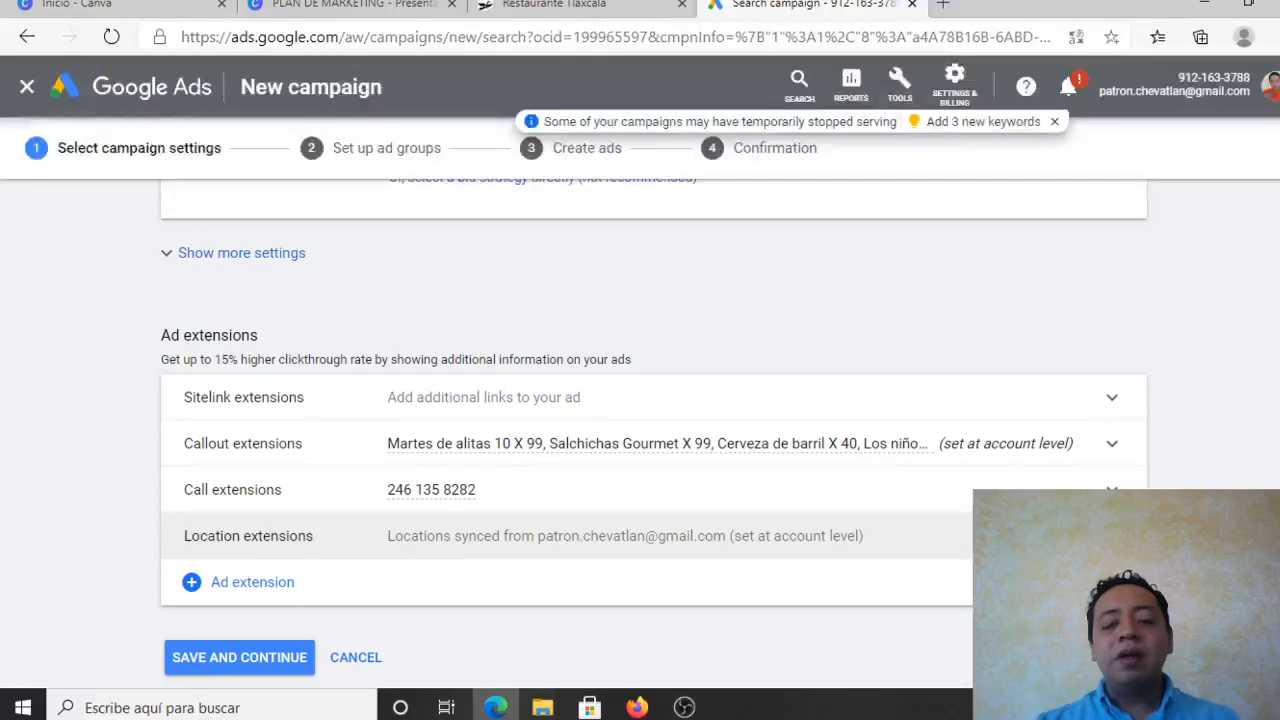
{"action": "left_click", "coordinate": [1112, 536]}
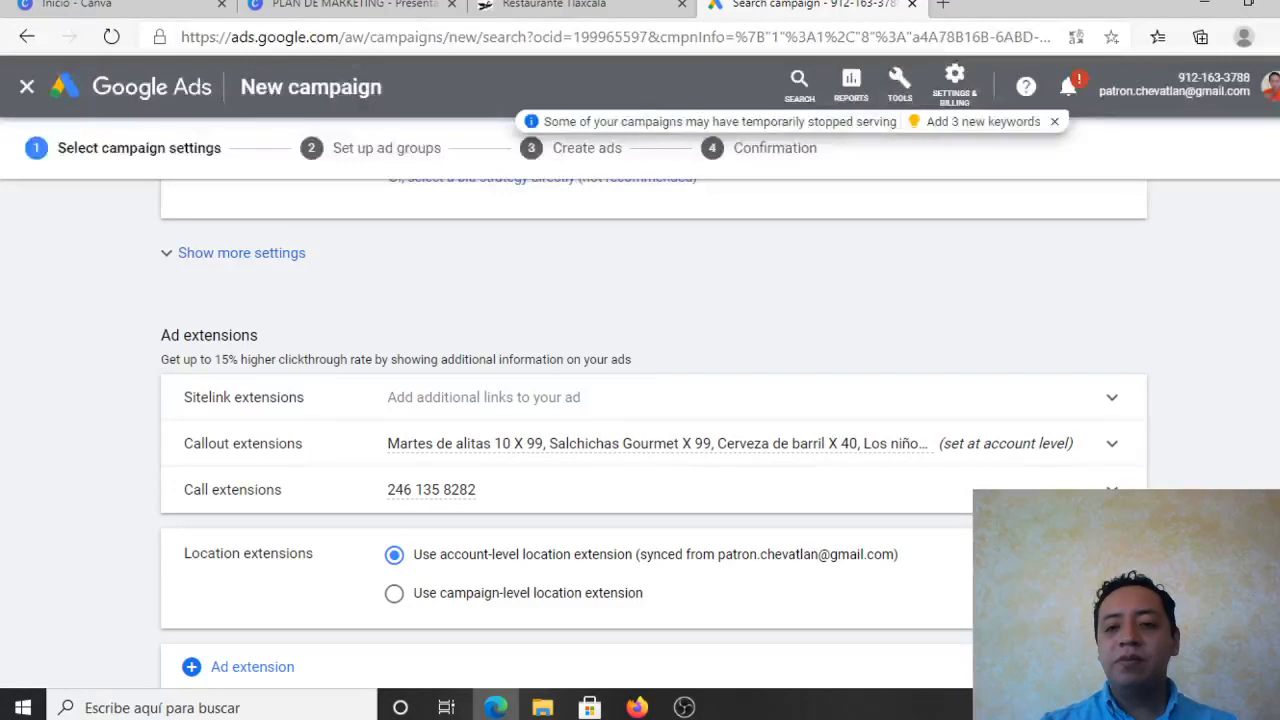
{"action": "left_click", "coordinate": [1112, 549]}
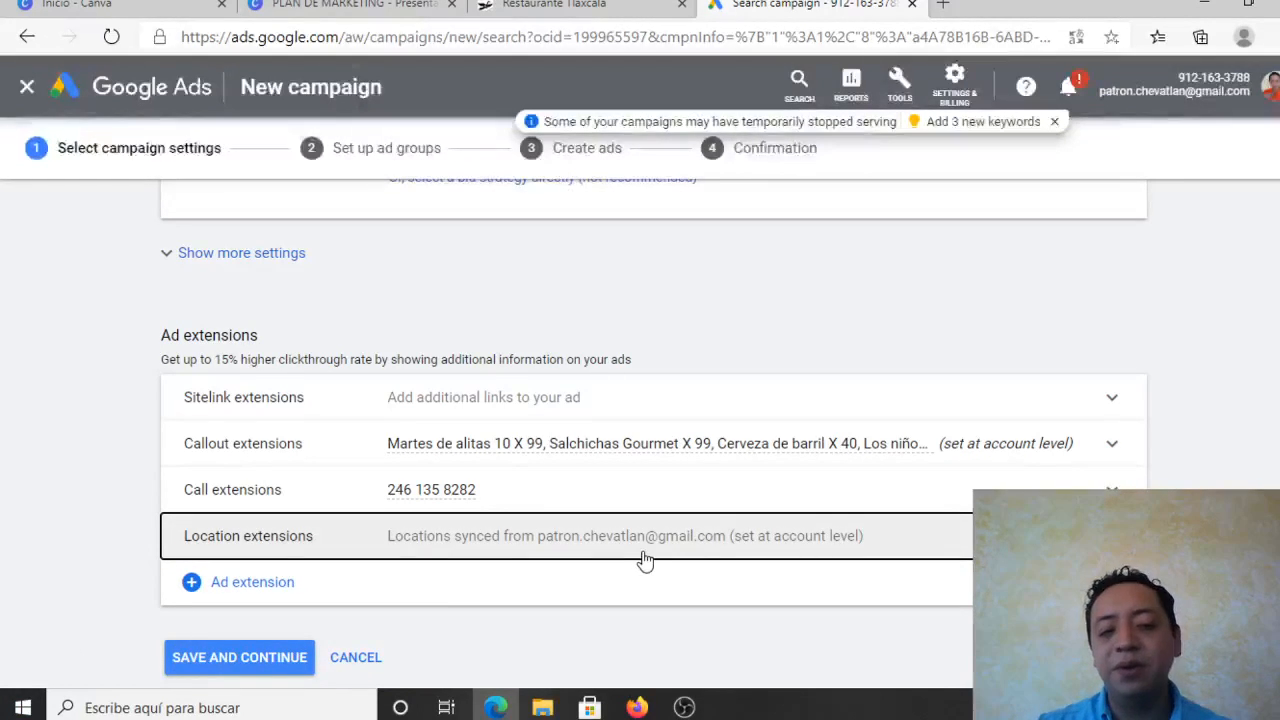
{"action": "left_click", "coordinate": [226, 656]}
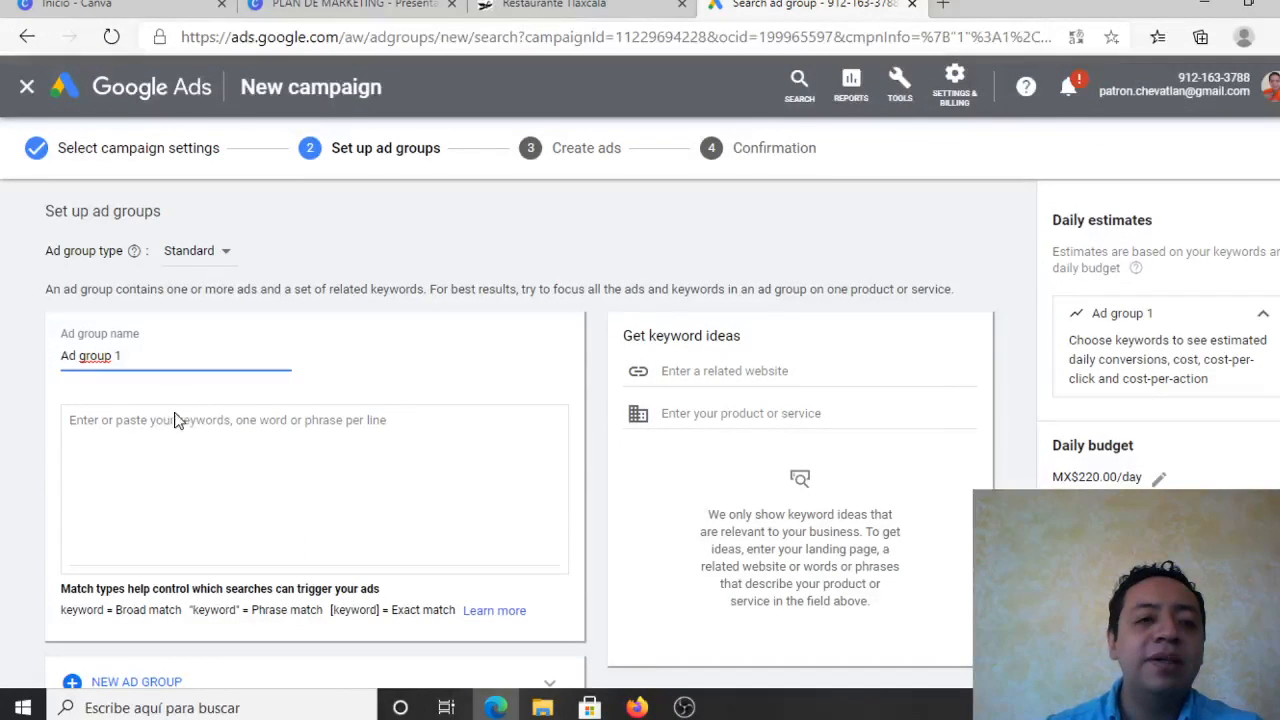
Step: Replace the default ad group name with "Pizzas"
{"action": "triple_click", "coordinate": [142, 355]}
{"action": "key", "text": "BackSpace"}
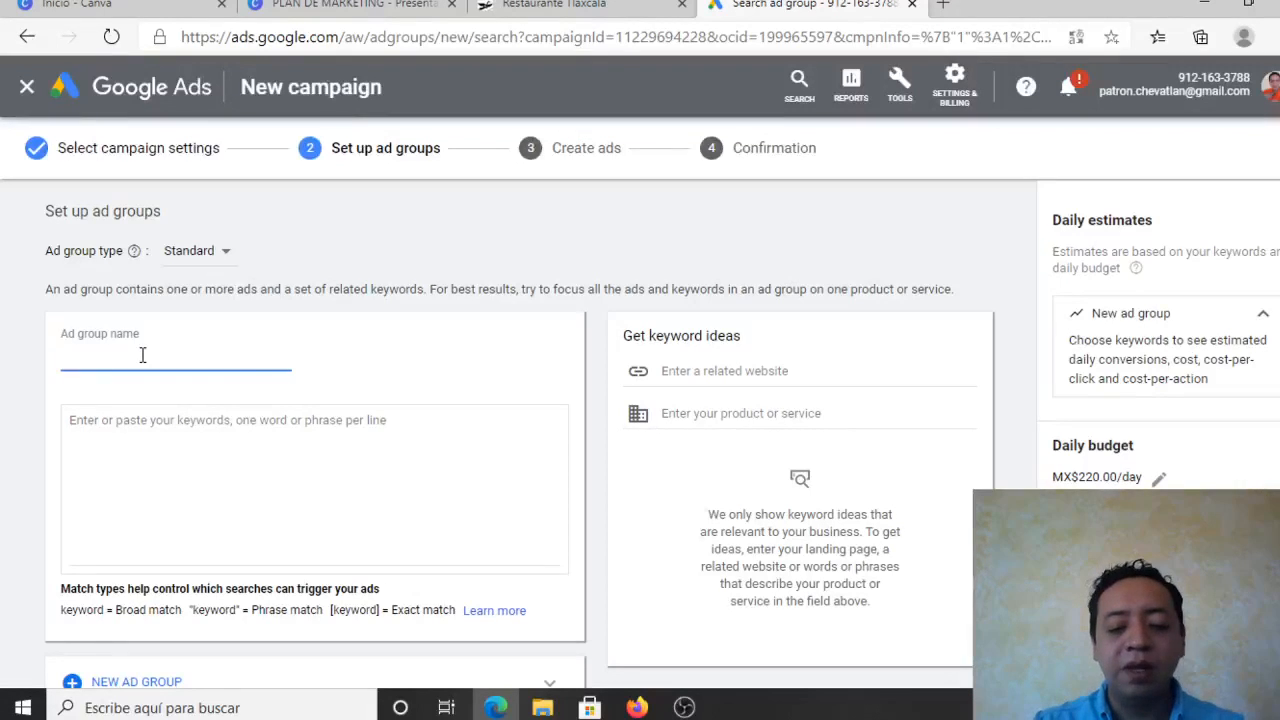
{"action": "type", "text": "Pizzas"}
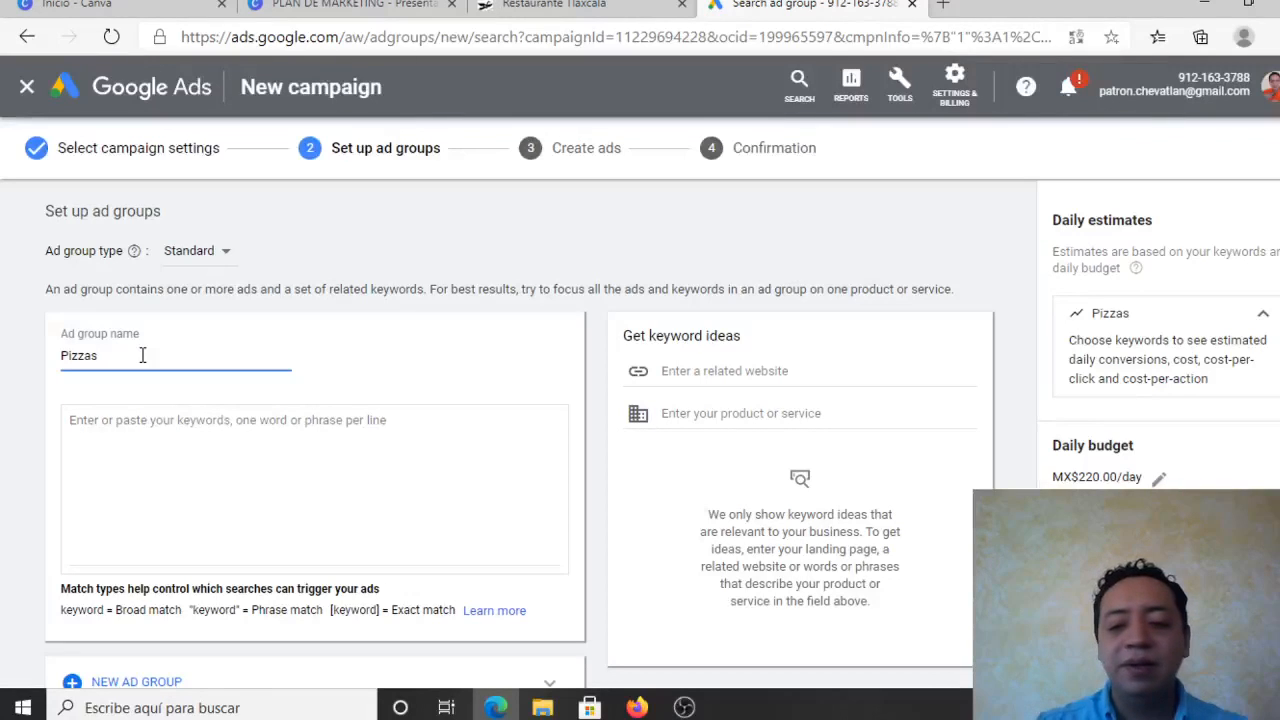
Step: Clear the ad group name and name the group "Restaurant"
{"action": "key", "text": "ctrl+a"}
{"action": "key", "text": "BackSpace"}
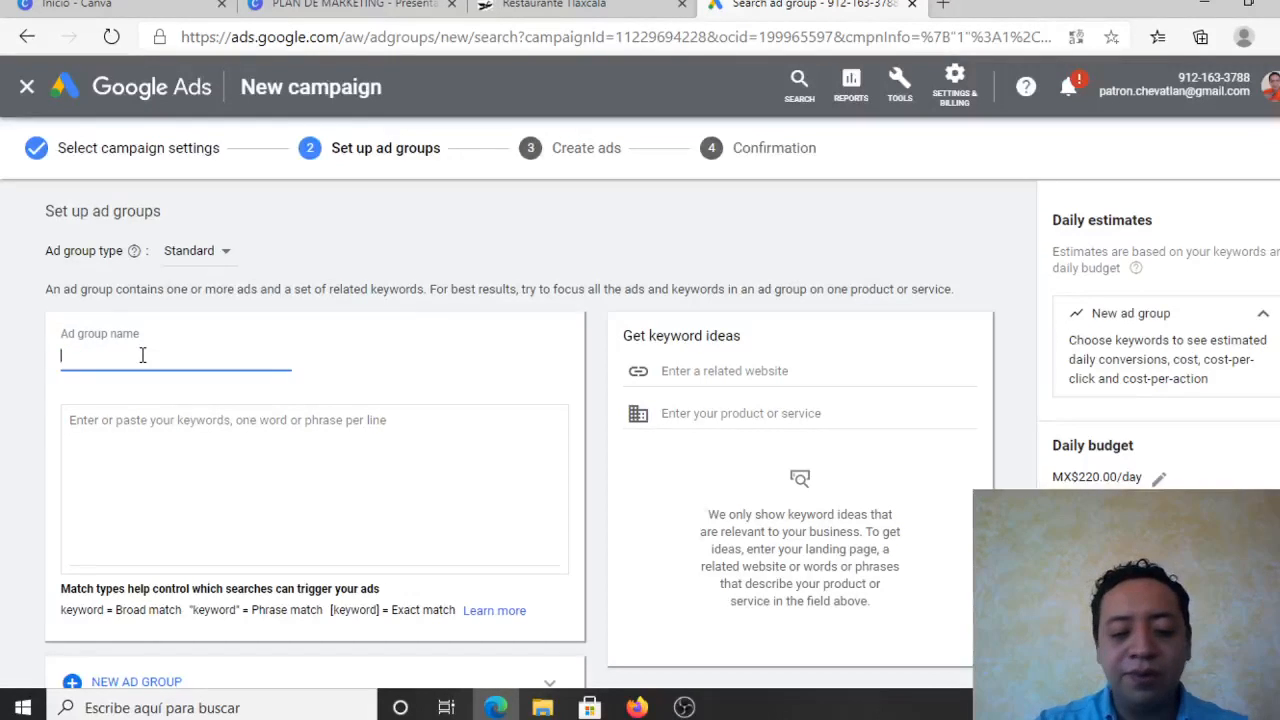
{"action": "type", "text": "Rest"}
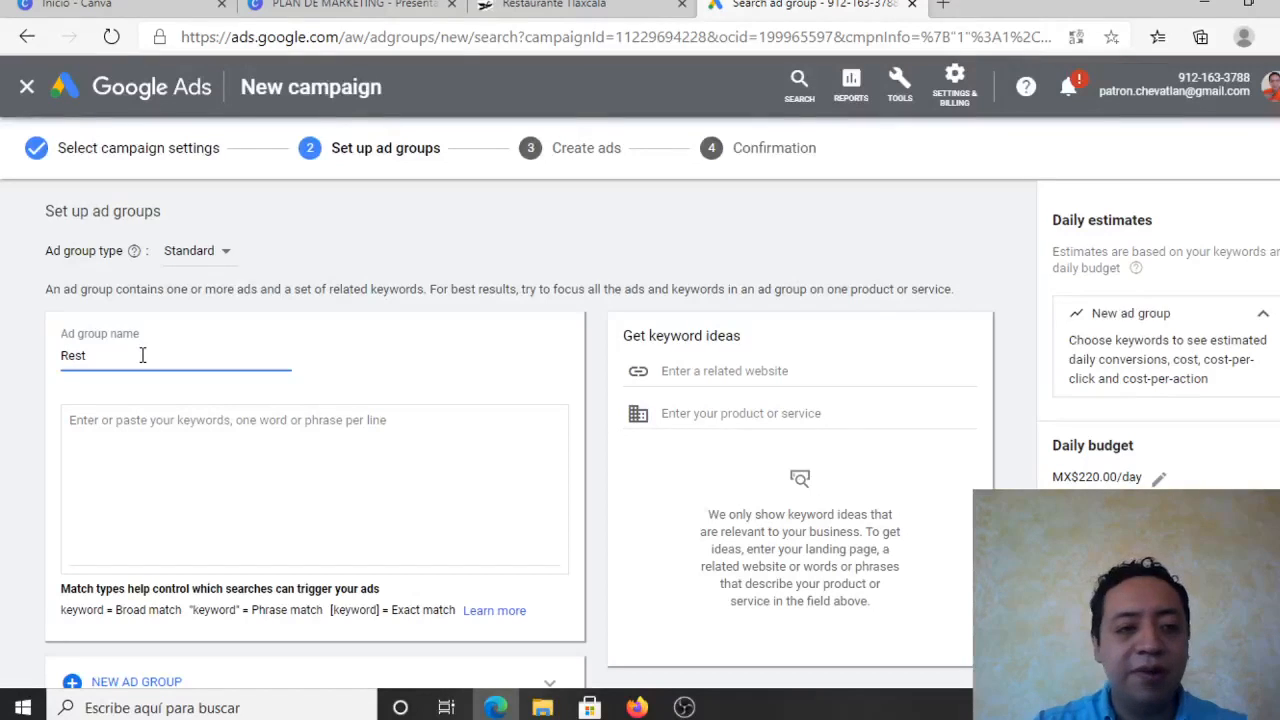
{"action": "type", "text": "aur"}
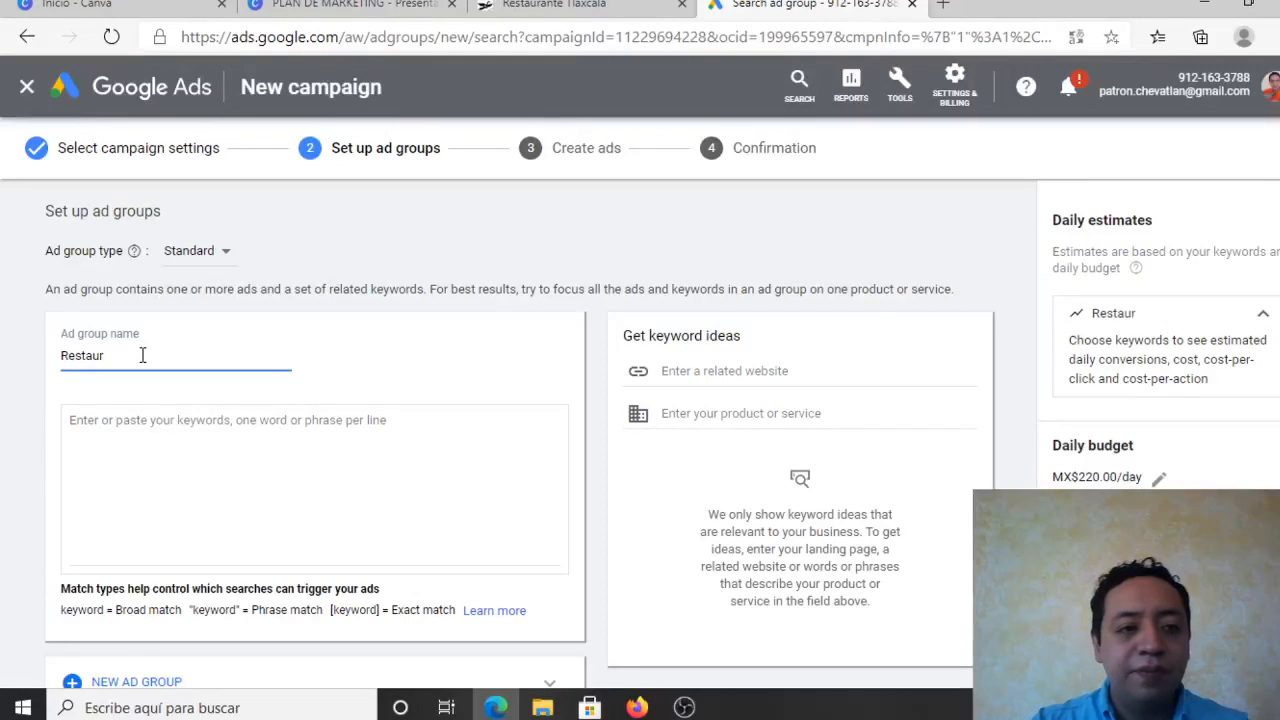
{"action": "type", "text": "ant"}
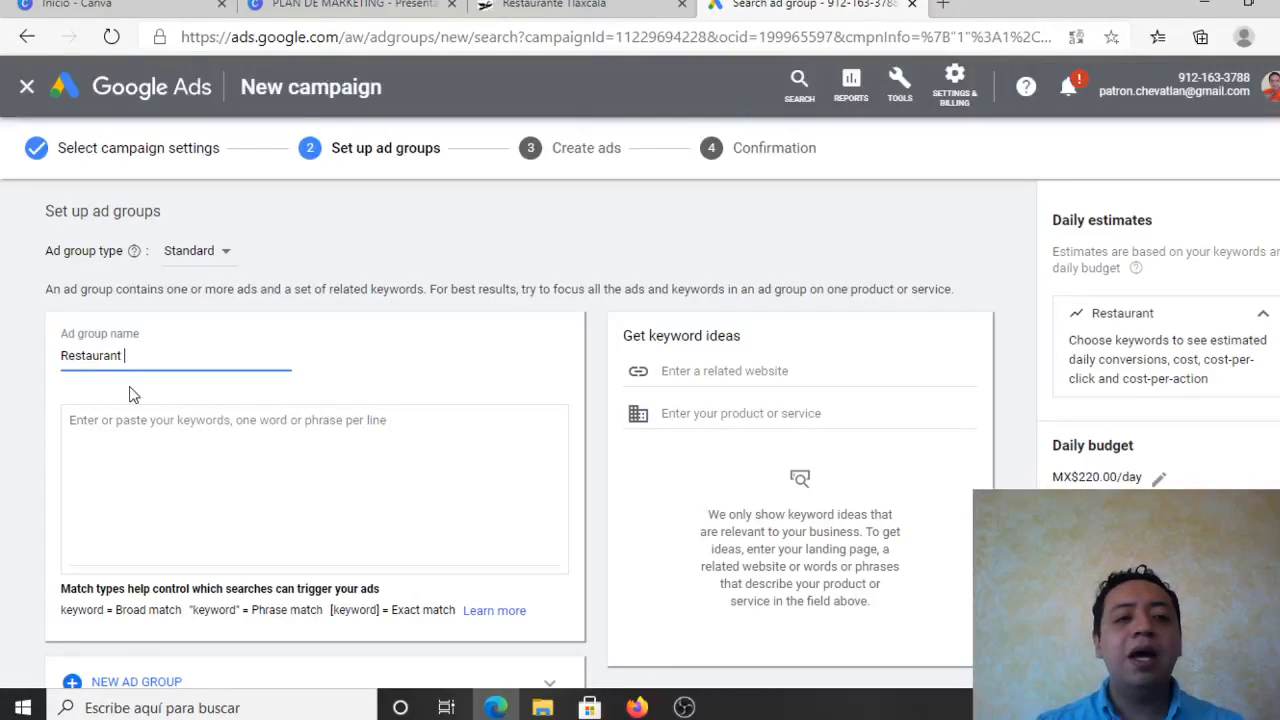
Step: Enter "pizza delivery, restaurant menu" as the first keywords of the Restaurant ad group
{"action": "left_click", "coordinate": [130, 427]}
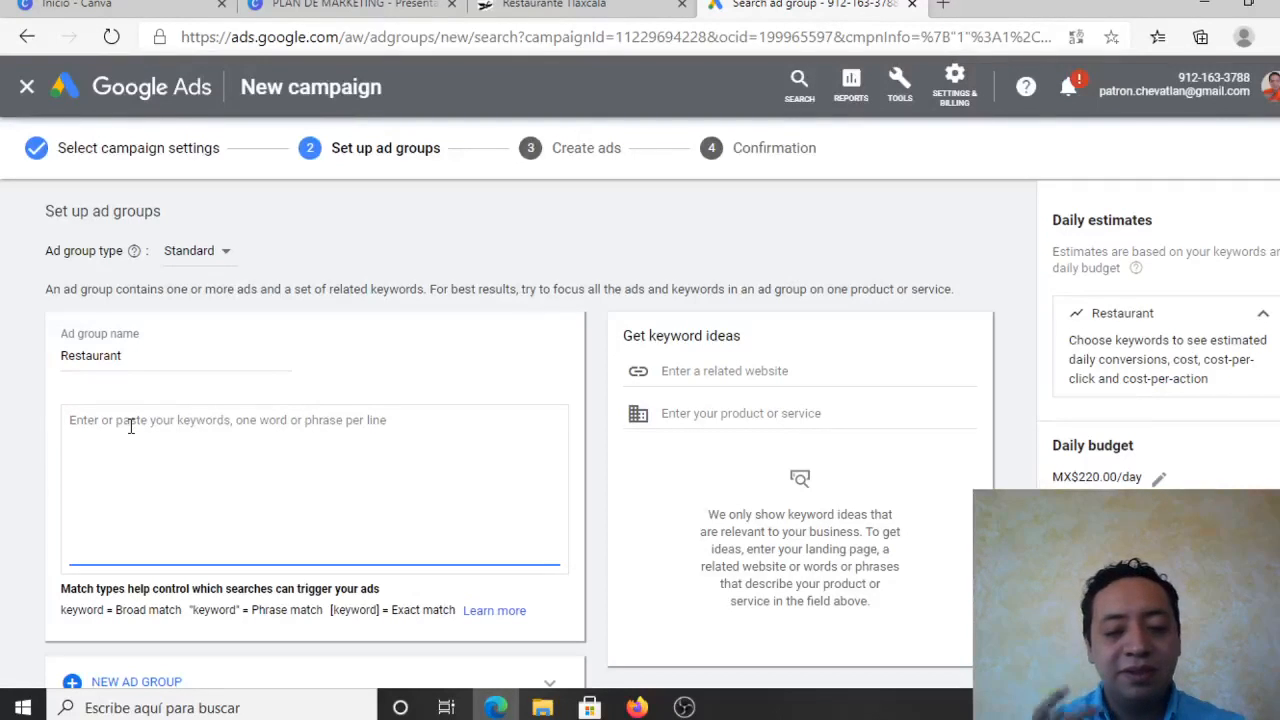
{"action": "type", "text": "pizz"}
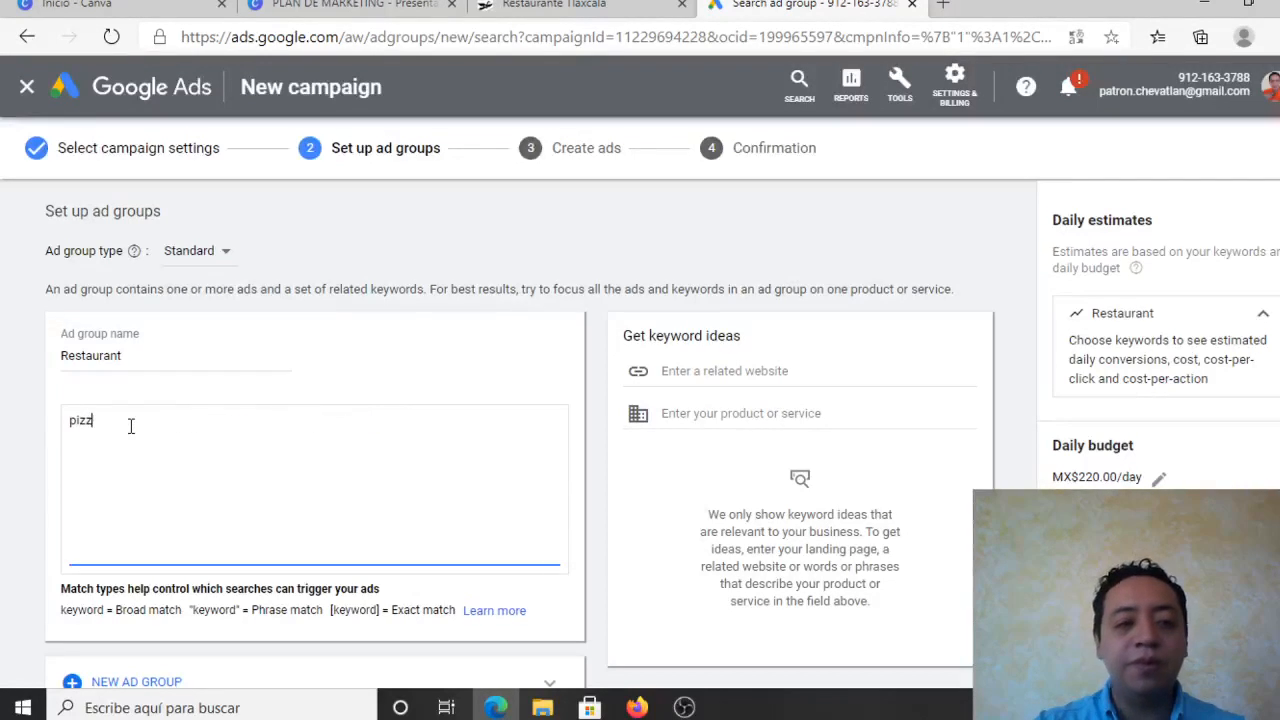
{"action": "type", "text": "a delivery"}
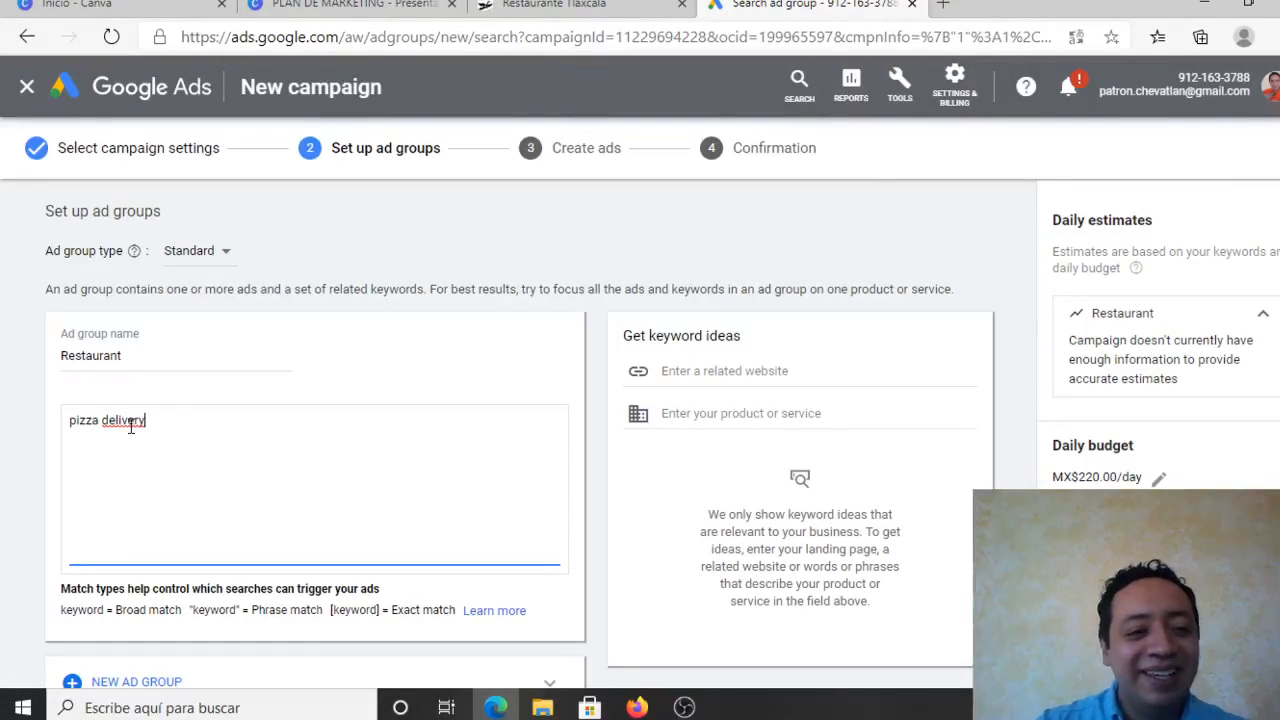
{"action": "type", "text": ","}
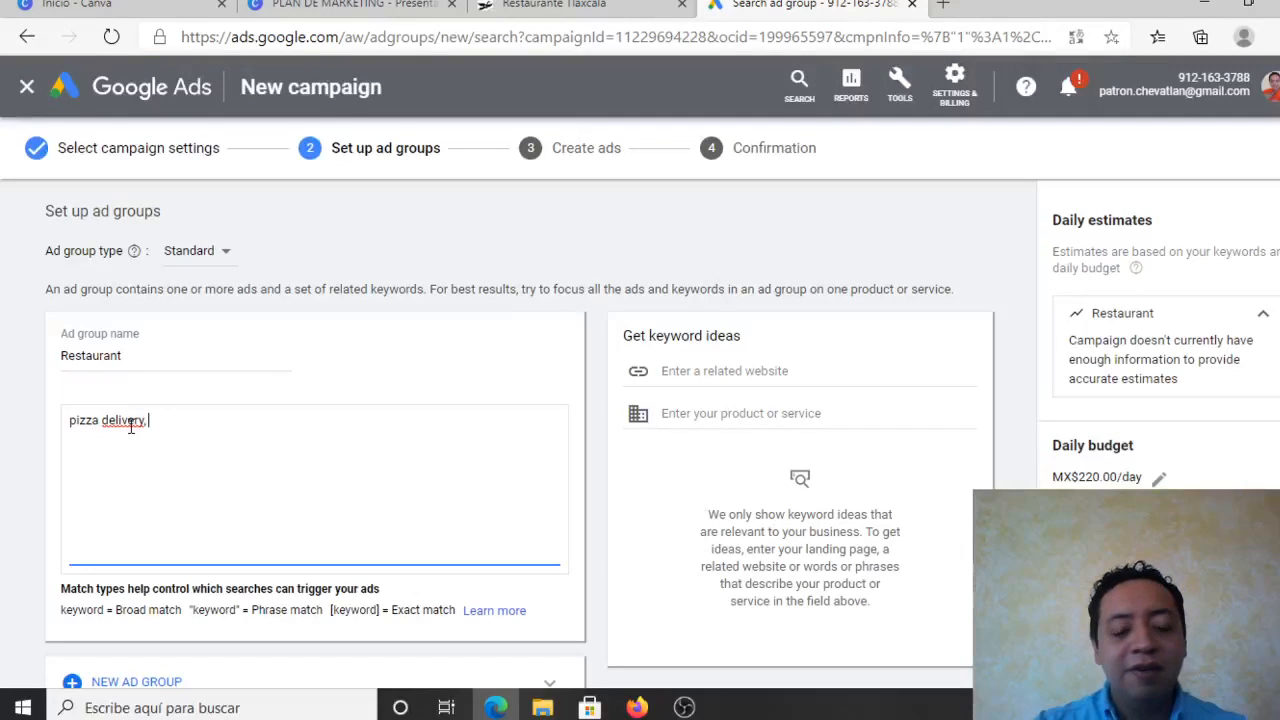
{"action": "type", "text": " restau"}
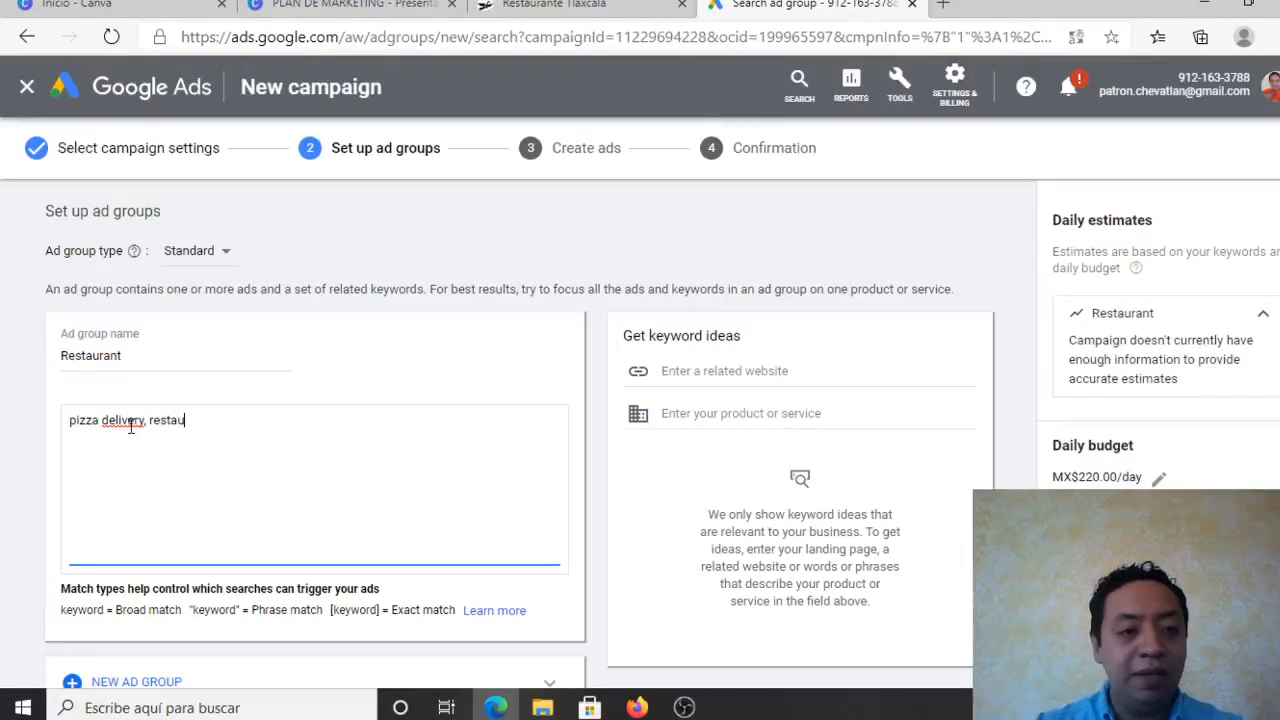
{"action": "type", "text": "rant menu"}
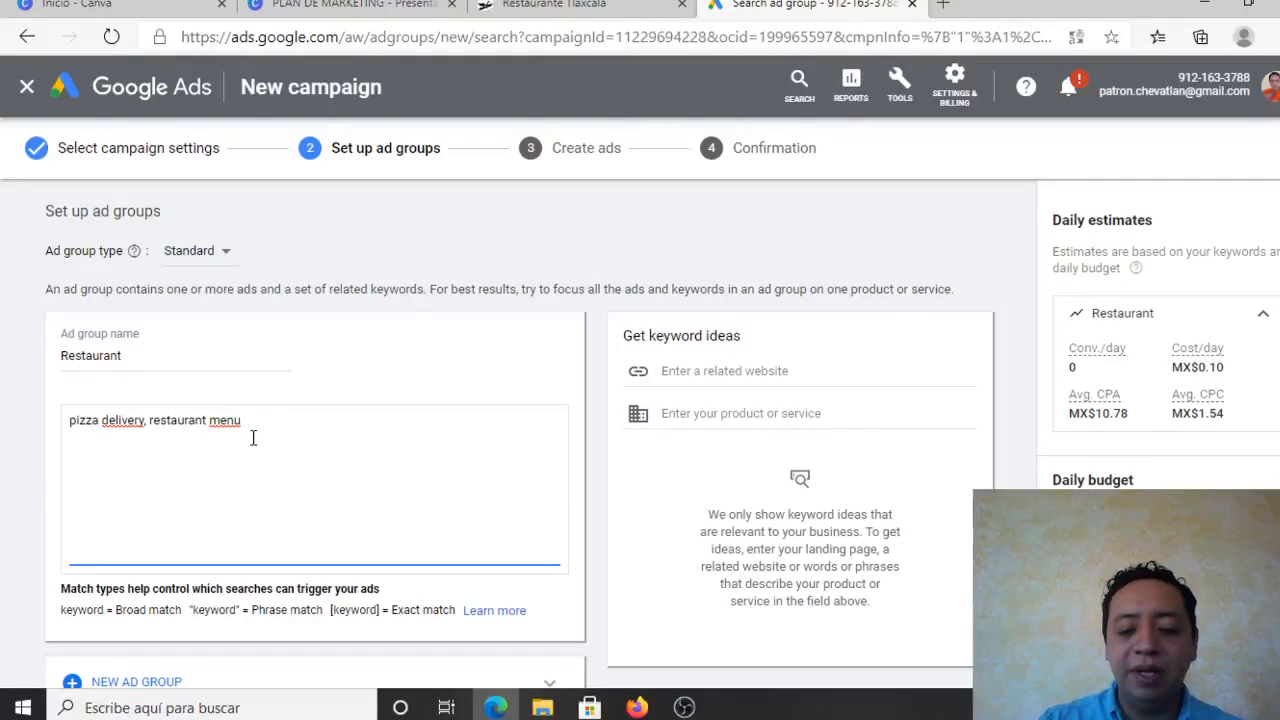
Step: Append the keywords "hamburguers, hamburguers delivery," to the ad group's keyword list, separated by commas
{"action": "type", "text": ", "}
{"action": "type", "text": "h"}
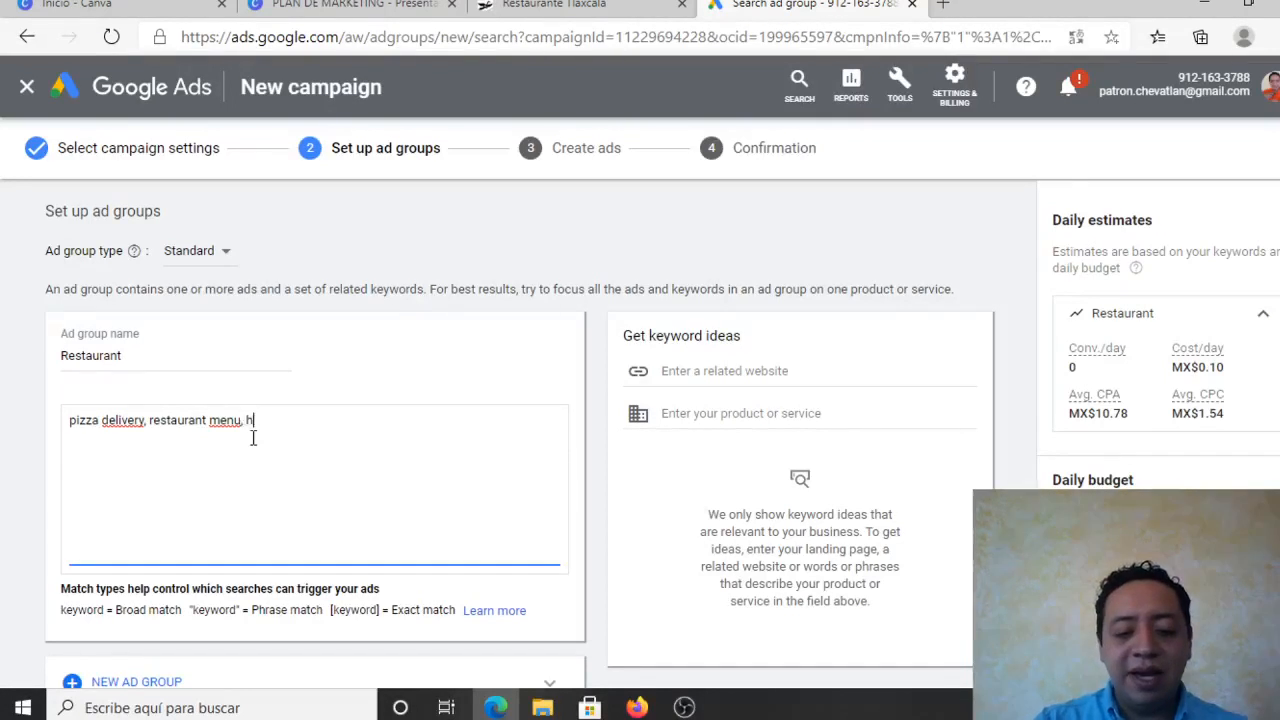
{"action": "type", "text": "amburguers"}
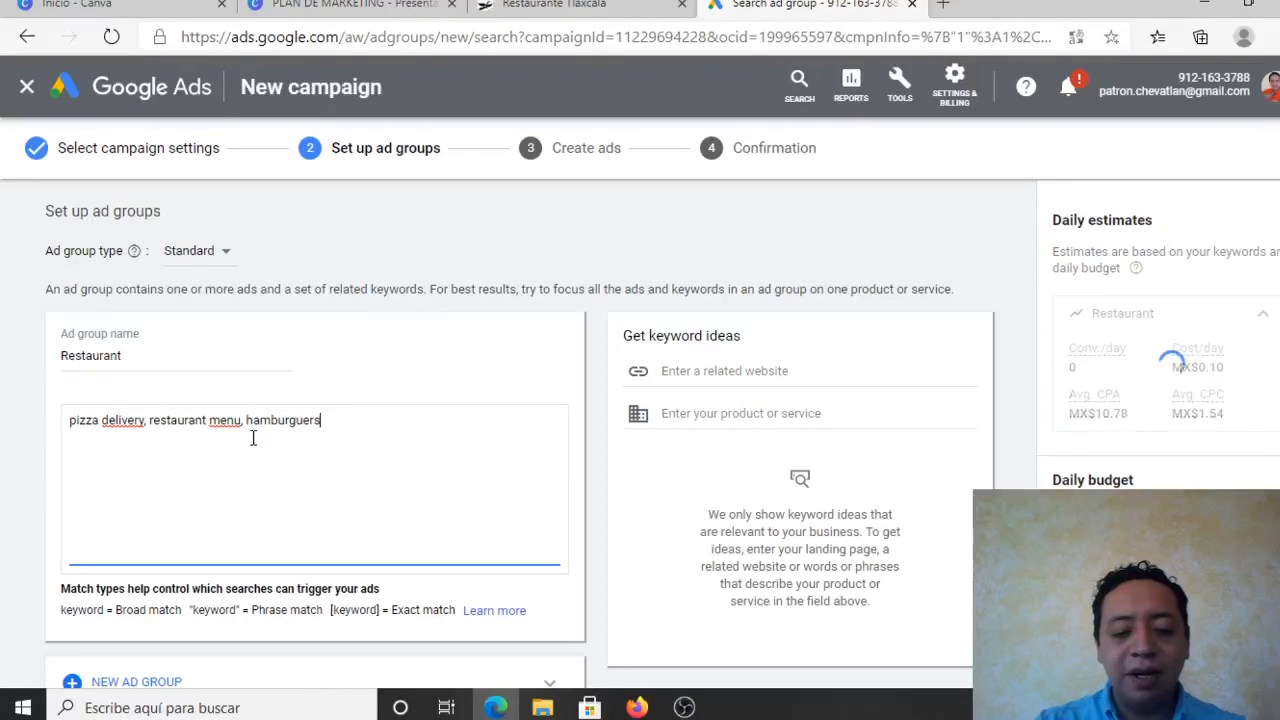
{"action": "type", "text": ", hamburguer"}
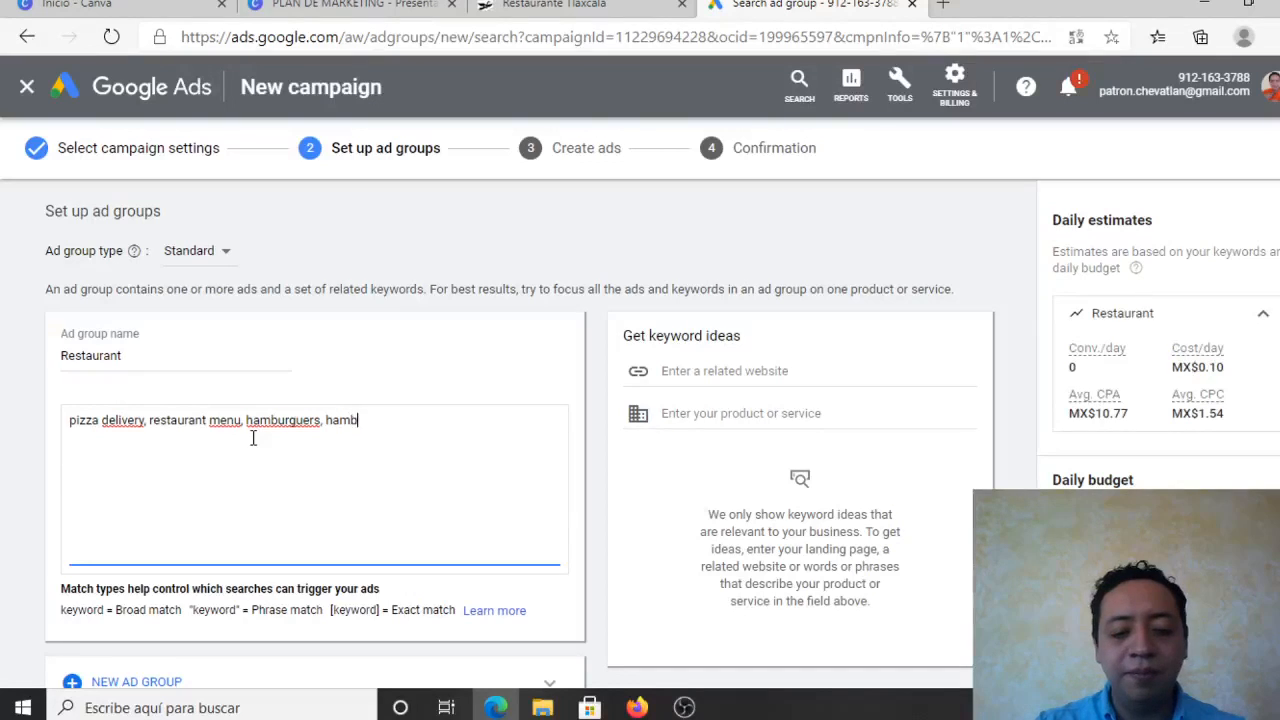
{"action": "type", "text": "s delivery"}
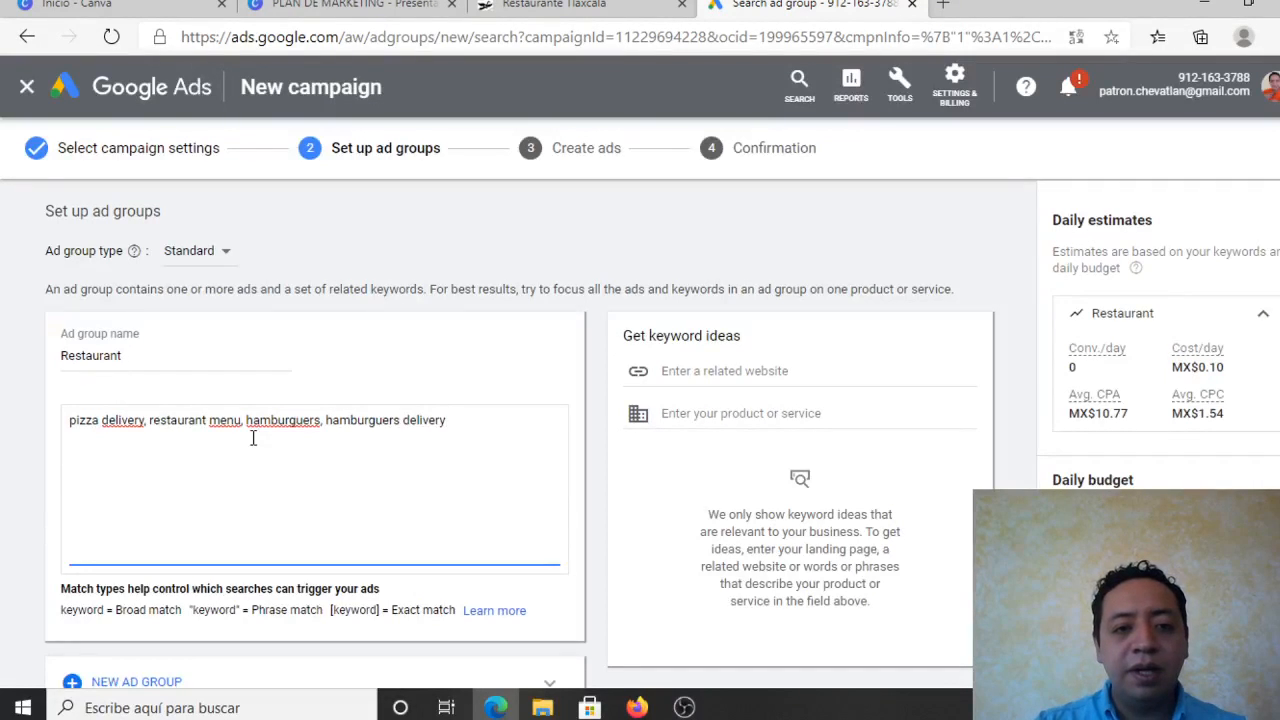
{"action": "key", "text": "Tab"}
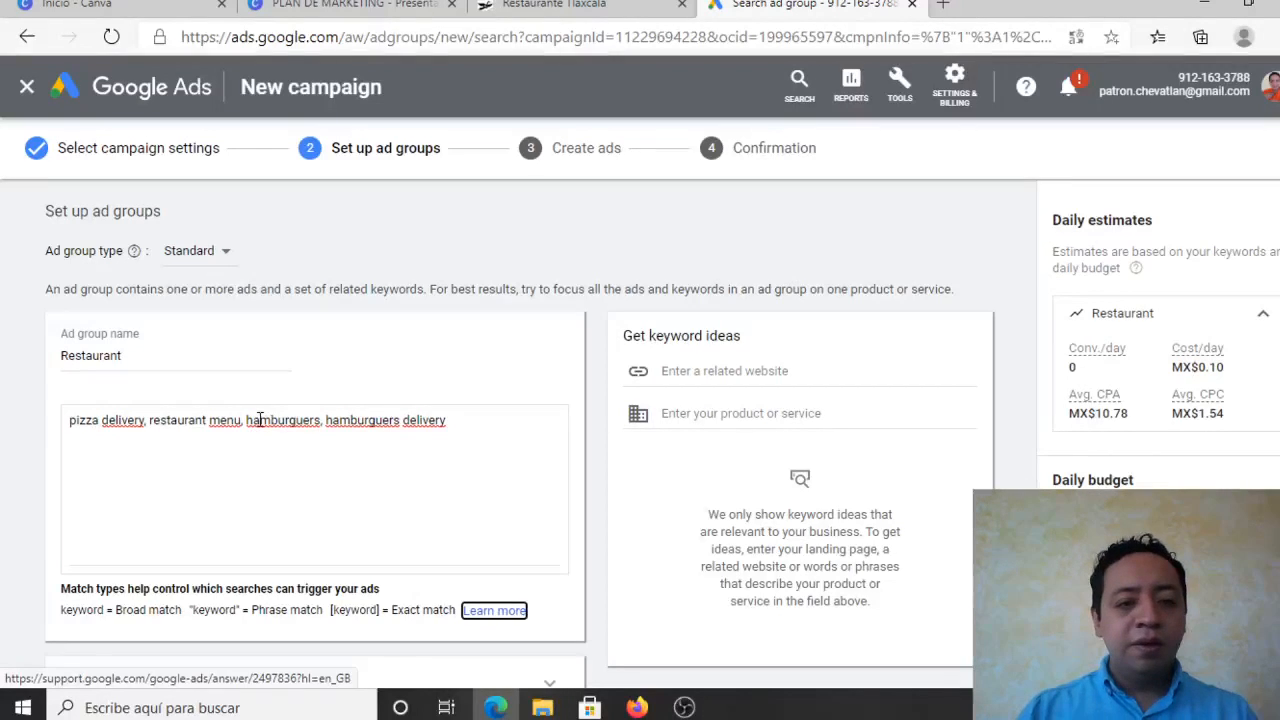
{"action": "left_click", "coordinate": [446, 449]}
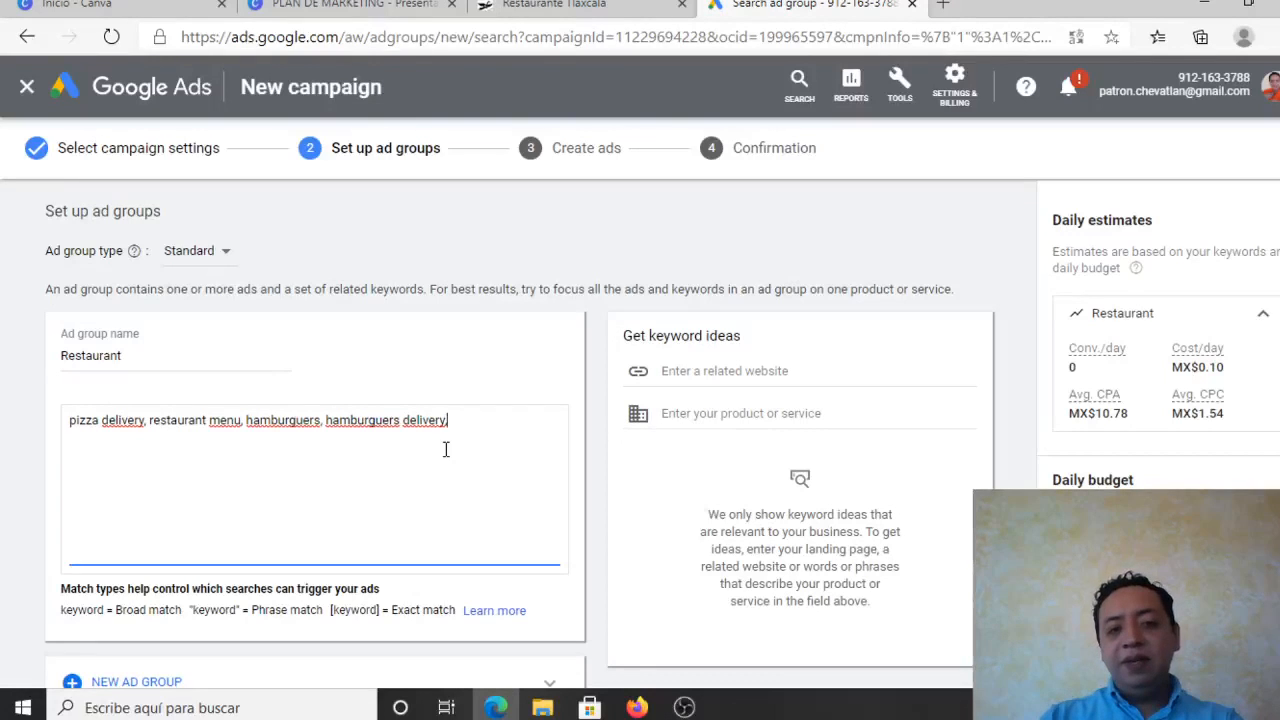
Step: Add a second line to the keyword list with "german sausages, choripann, wings"
{"action": "key", "text": "Return"}
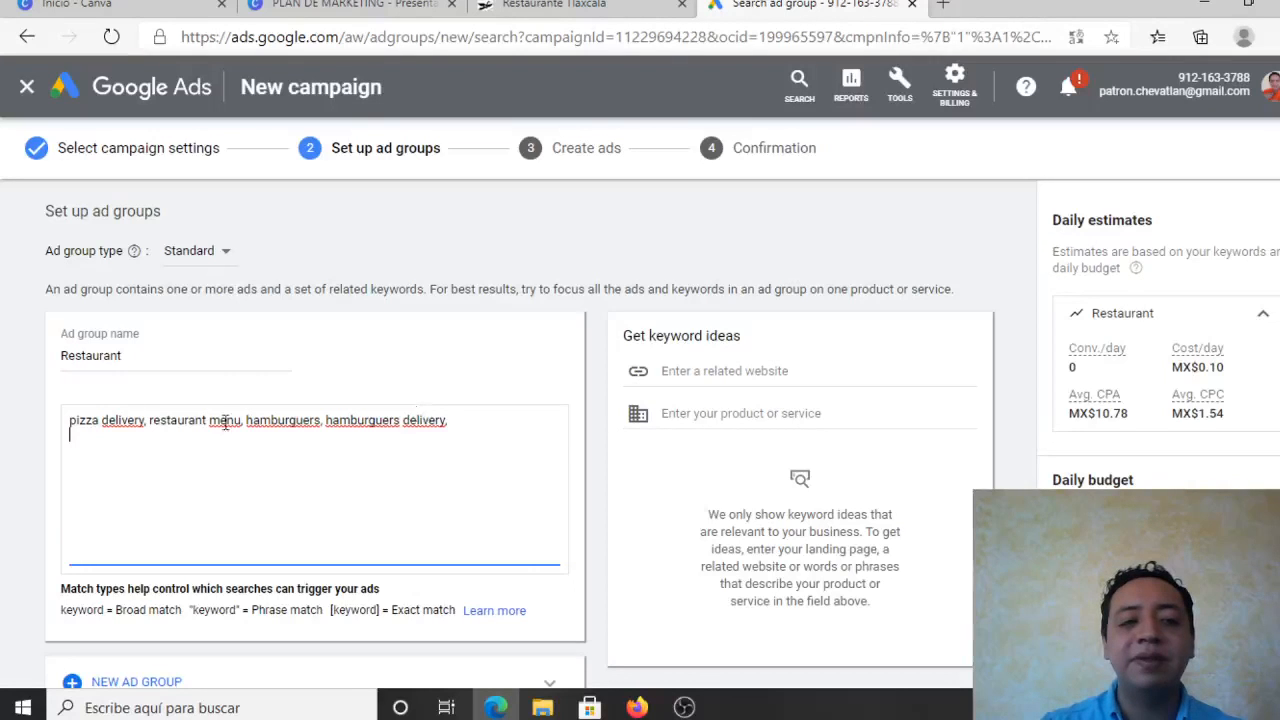
{"action": "type", "text": "sausa"}
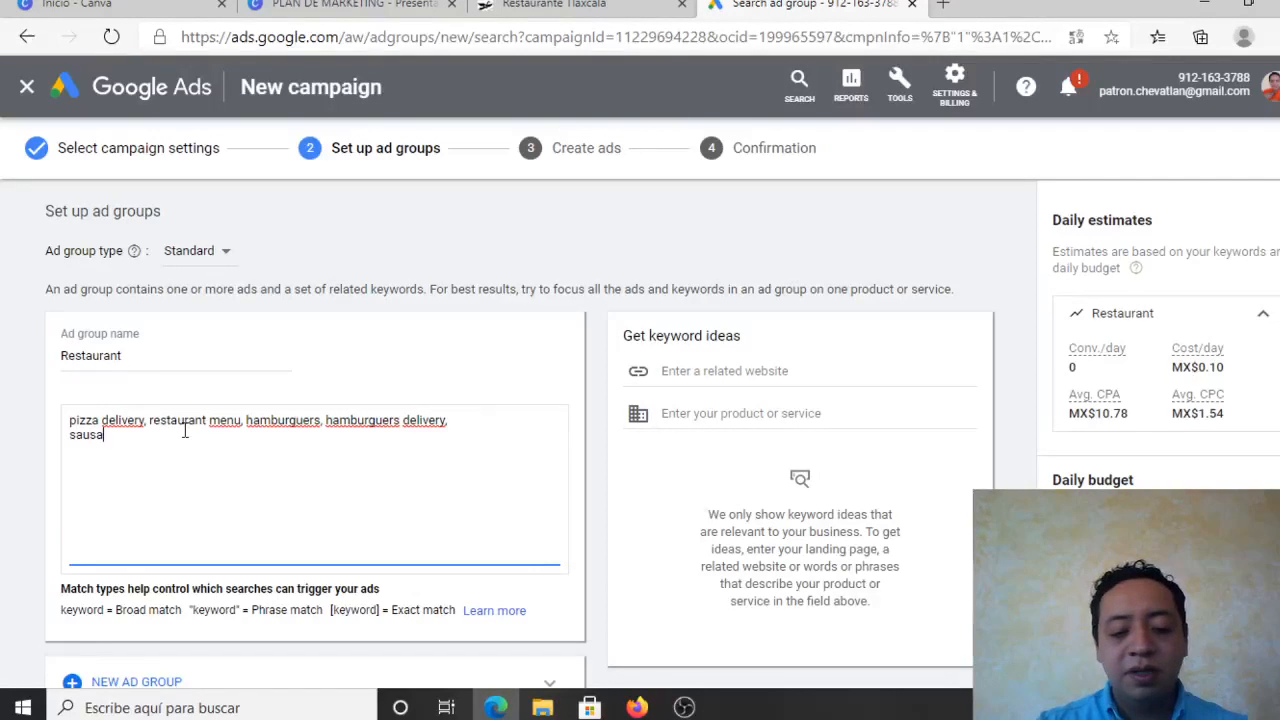
{"action": "type", "text": "ges"}
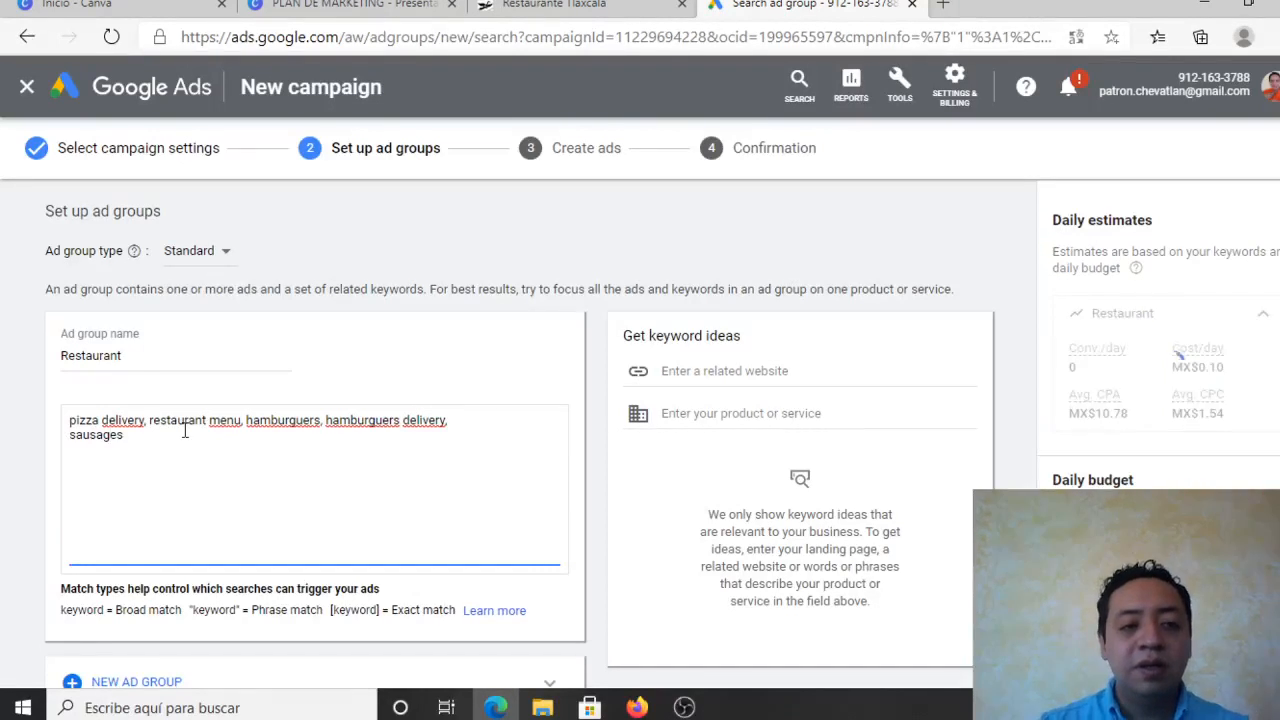
{"action": "type", "text": "german"}
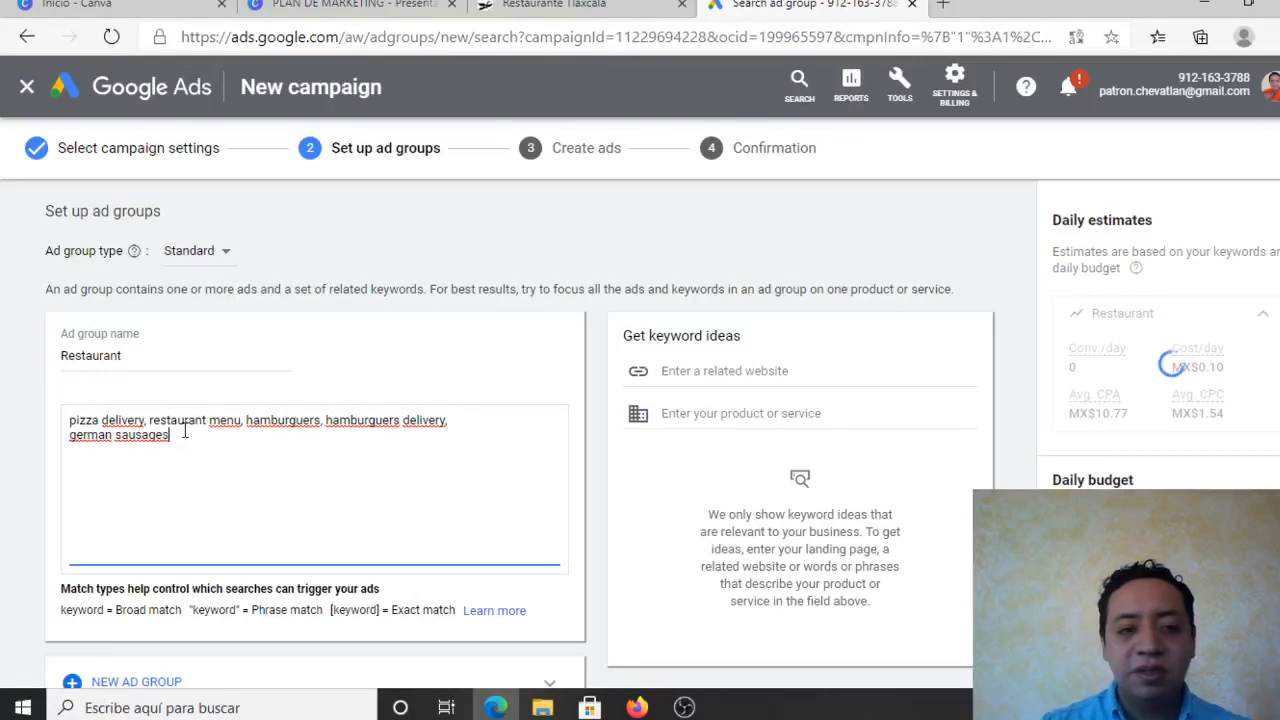
{"action": "type", "text": " , chri"}
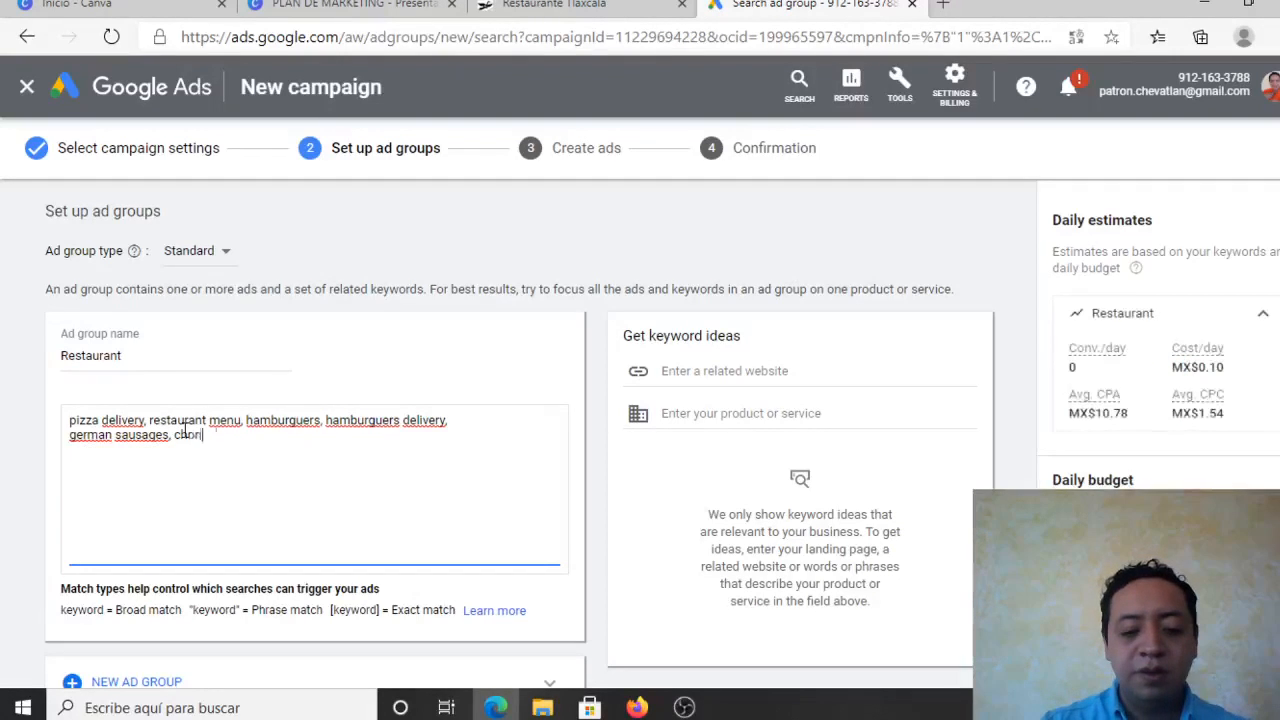
{"action": "type", "text": "pann, wings"}
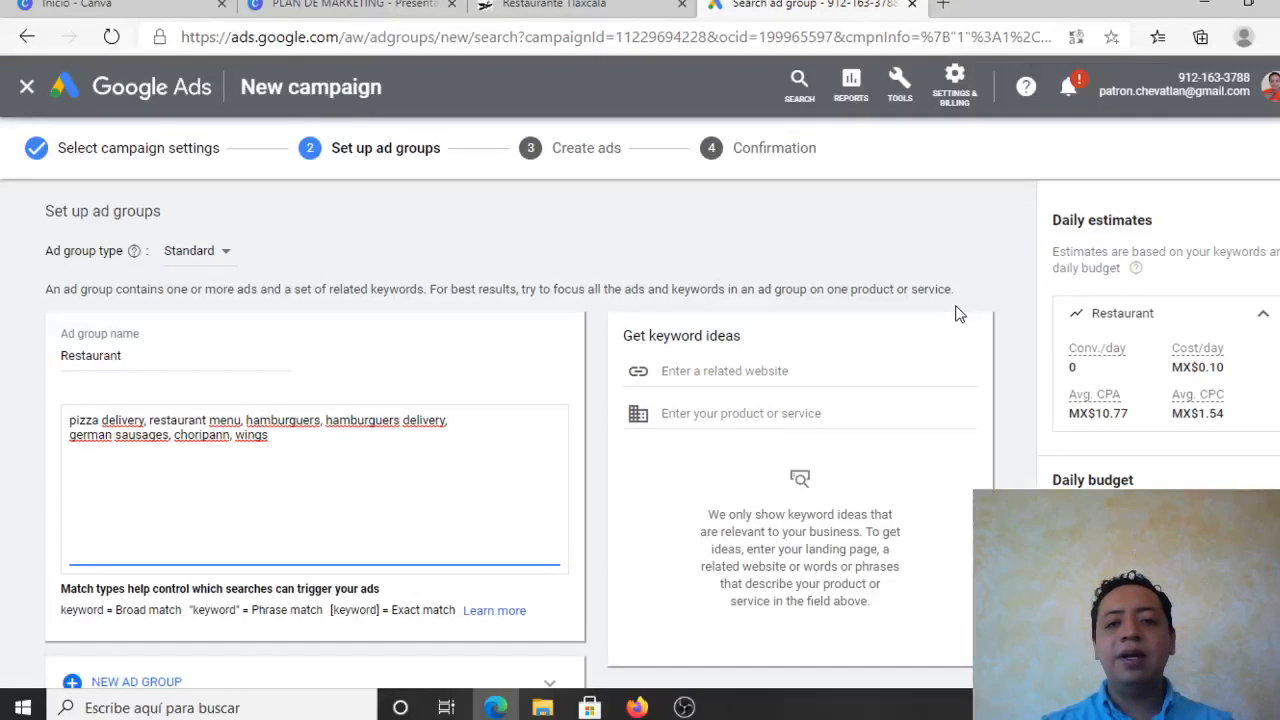
Step: Examine the food packages on the Chevatlan restaurant menu page and look at the marketing plan presentation in Canva
{"action": "left_click", "coordinate": [521, 4]}
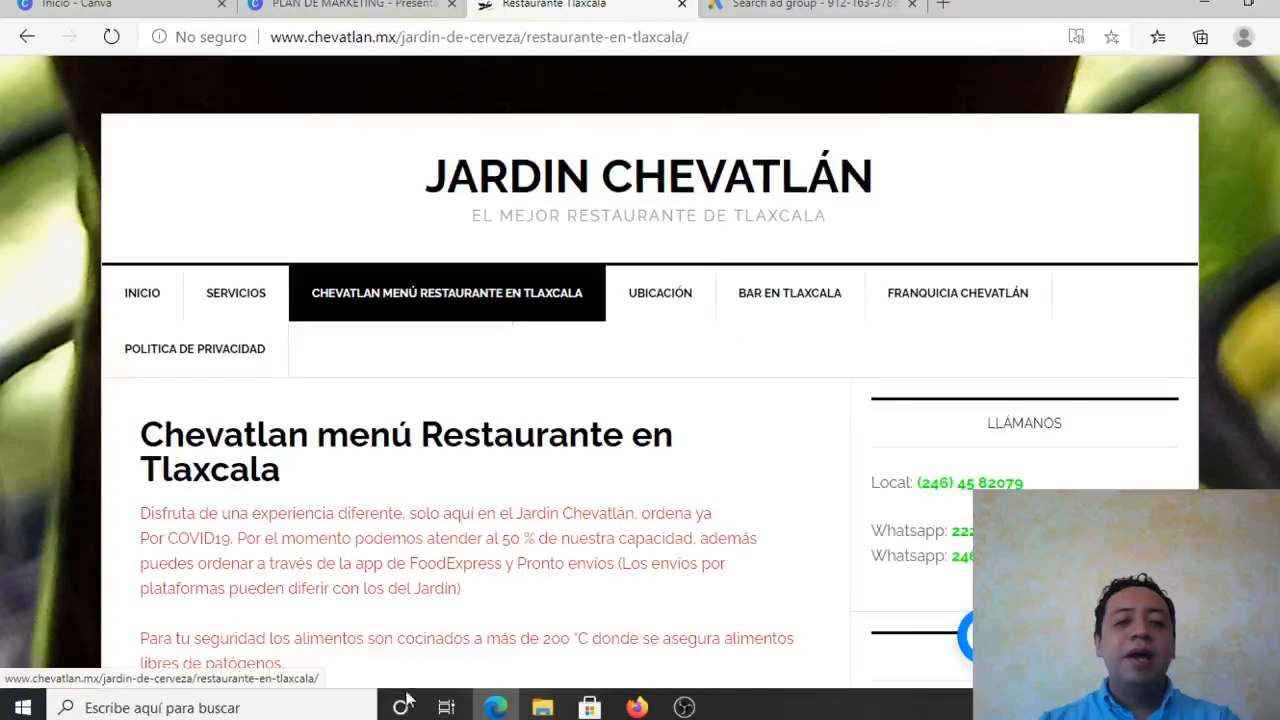
{"action": "scroll", "coordinate": [467, 565], "scroll_direction": "down", "scroll_amount": 9}
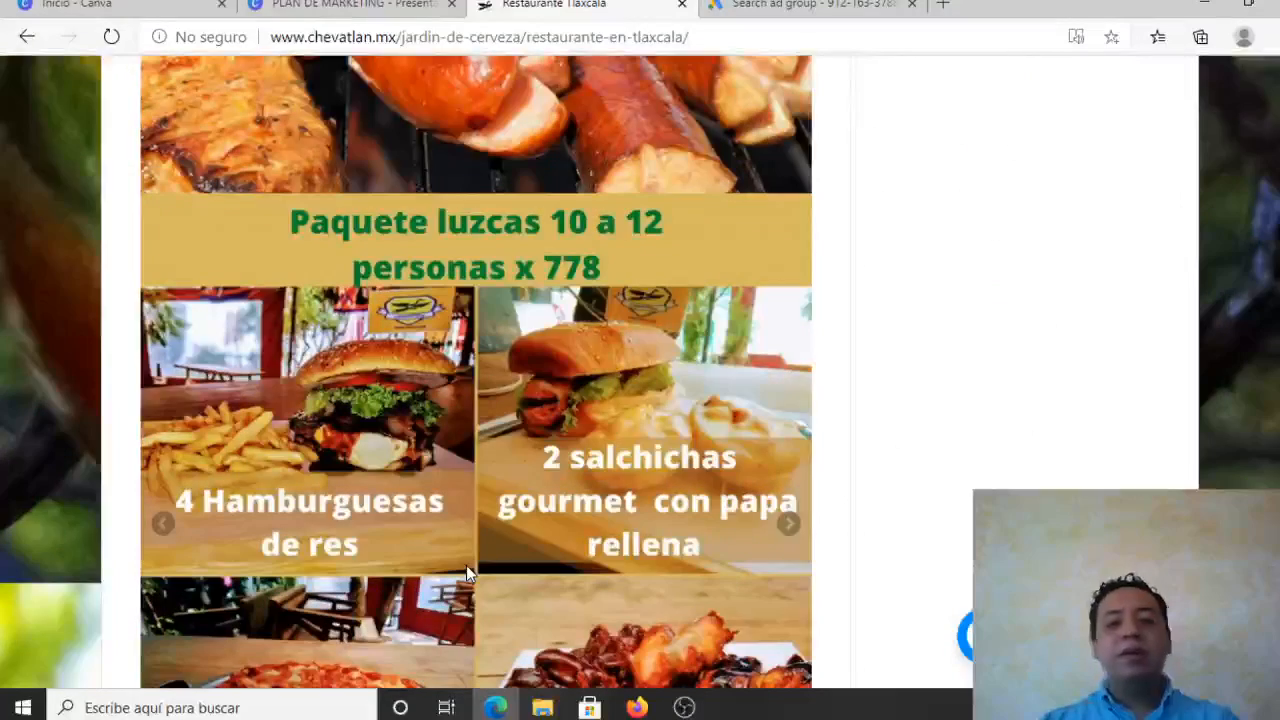
{"action": "scroll", "coordinate": [466, 565], "scroll_direction": "down", "scroll_amount": 1}
{"action": "scroll", "coordinate": [466, 570], "scroll_direction": "down", "scroll_amount": 1}
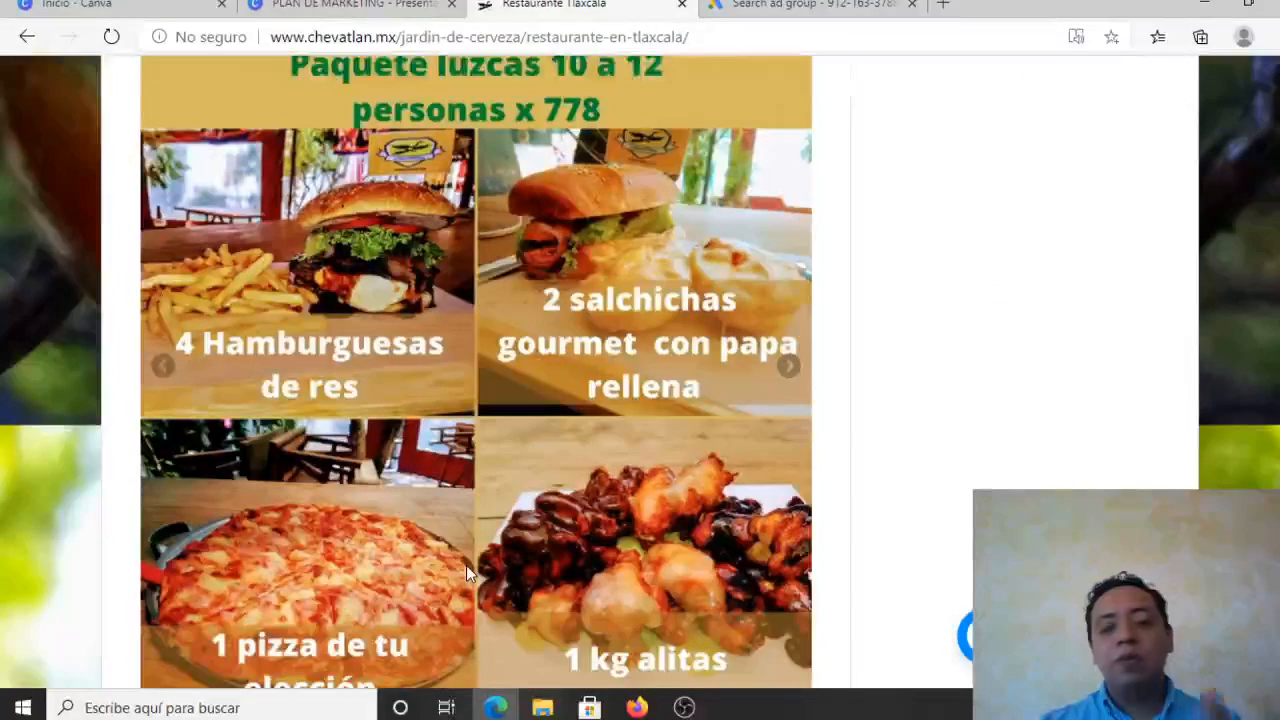
{"action": "scroll", "coordinate": [466, 565], "scroll_direction": "down", "scroll_amount": 3}
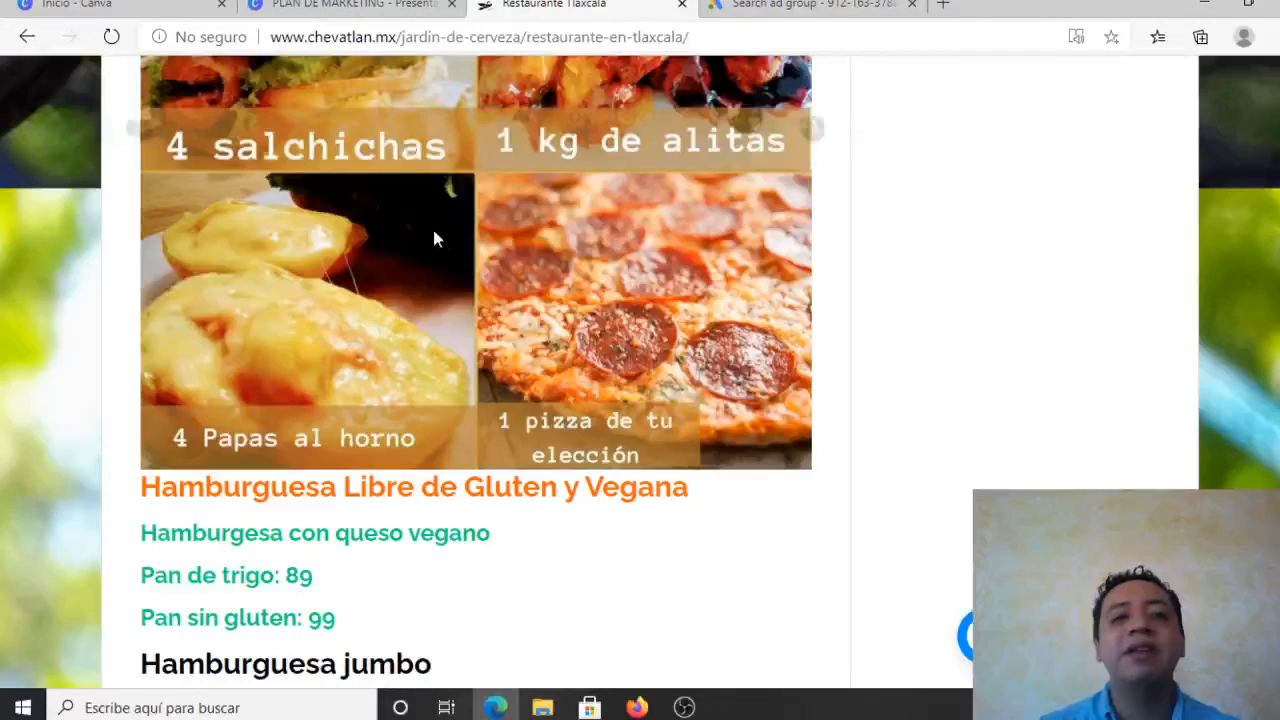
{"action": "left_click", "coordinate": [391, 4]}
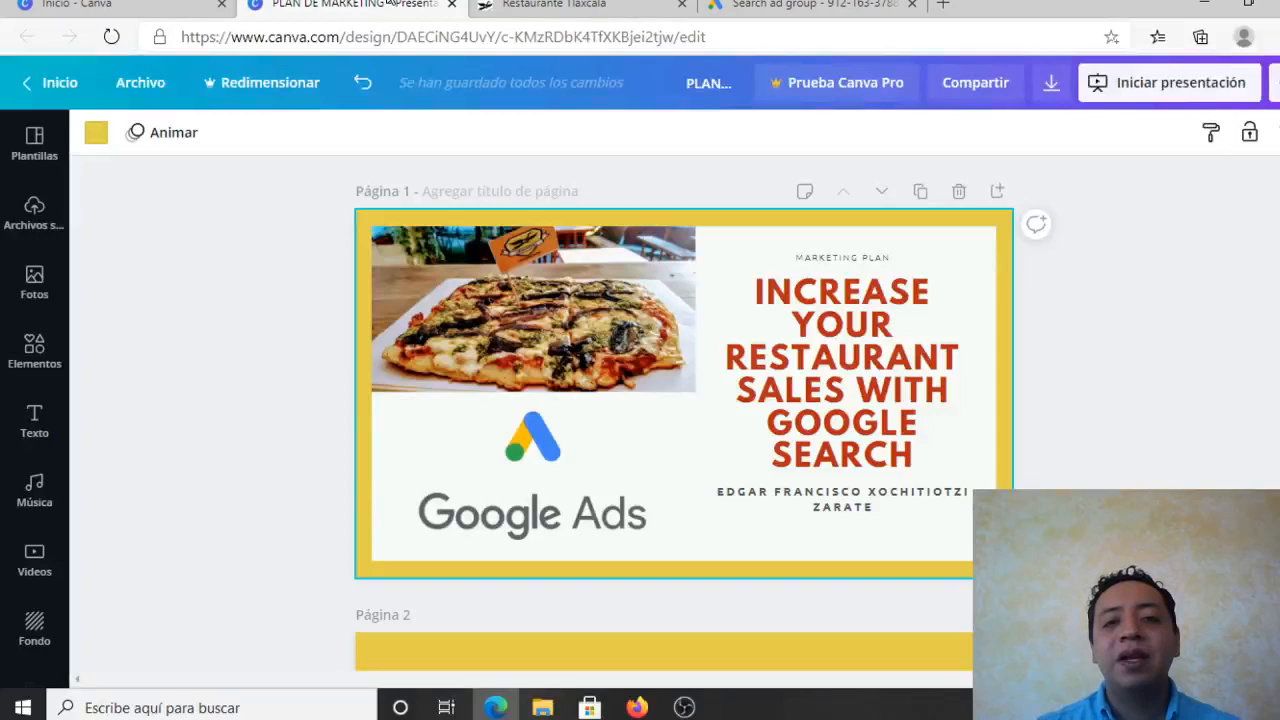
{"action": "left_click", "coordinate": [584, 4]}
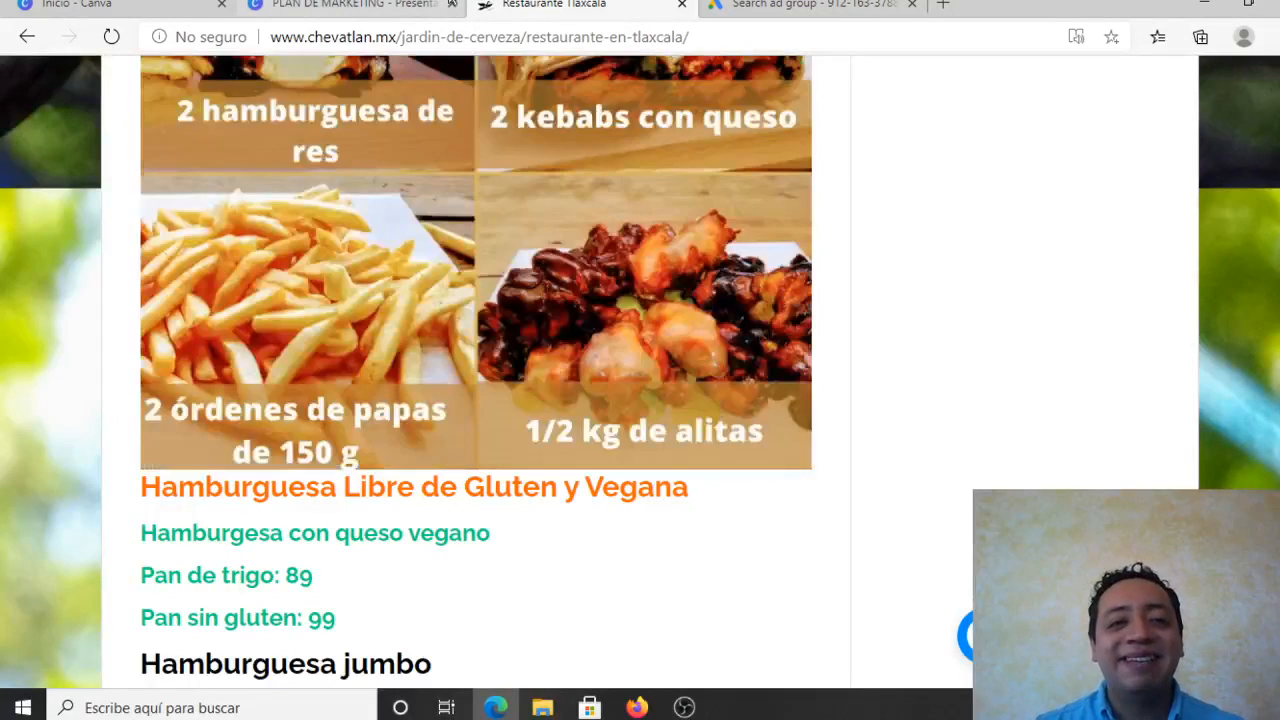
{"action": "left_click", "coordinate": [343, 4]}
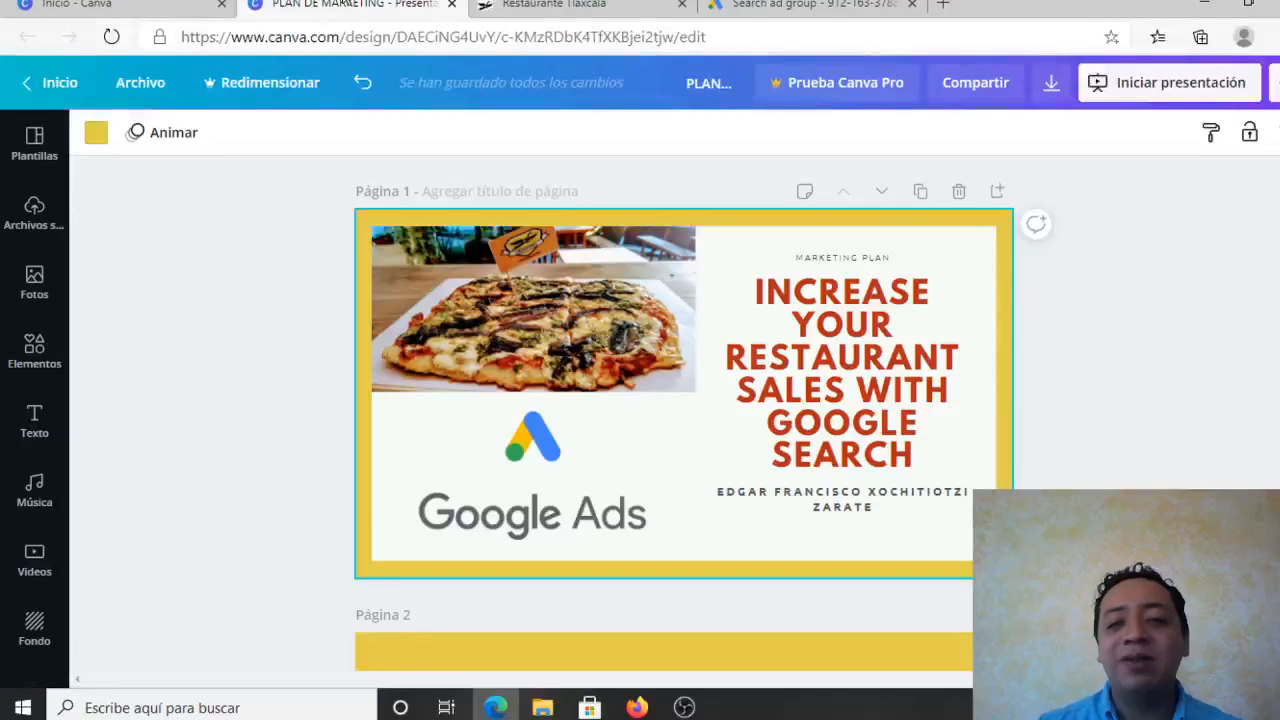
Step: Return to the Google Ads campaign and save the Restaurant ad group to continue to ad creation
{"action": "left_click", "coordinate": [820, 5]}
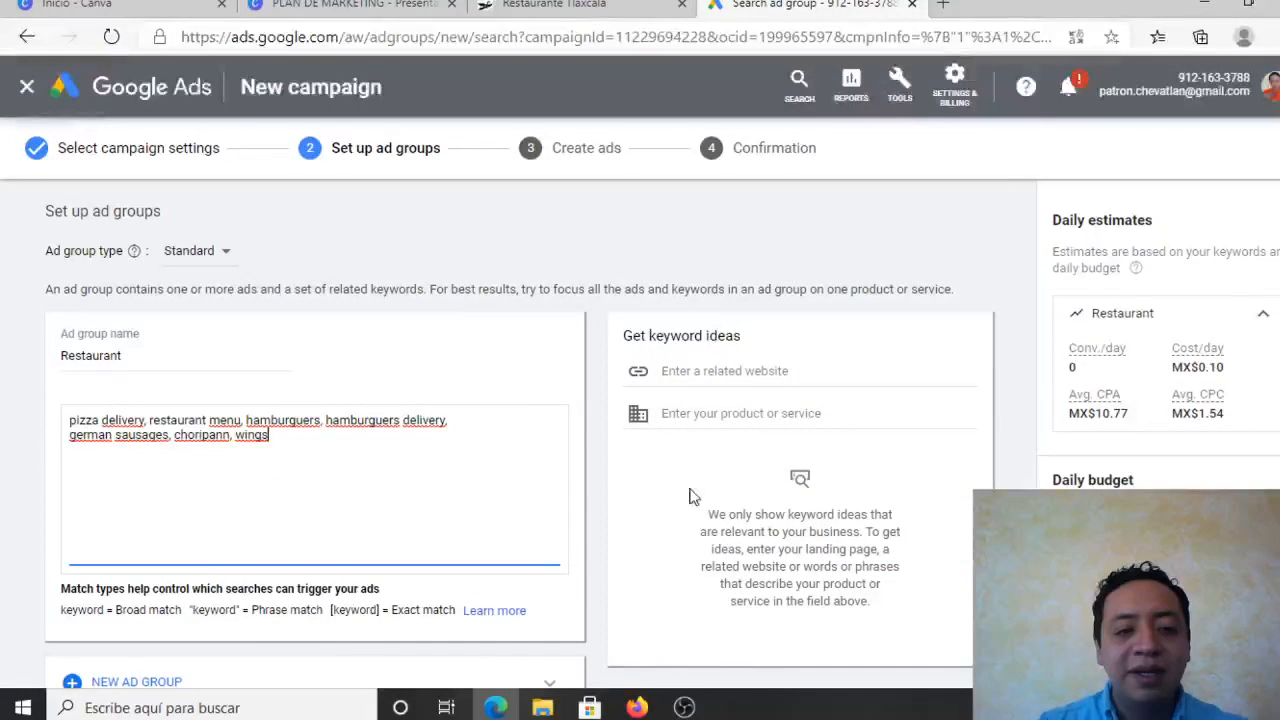
{"action": "left_click", "coordinate": [18, 640]}
{"action": "scroll", "coordinate": [18, 640], "scroll_direction": "down", "scroll_amount": 2}
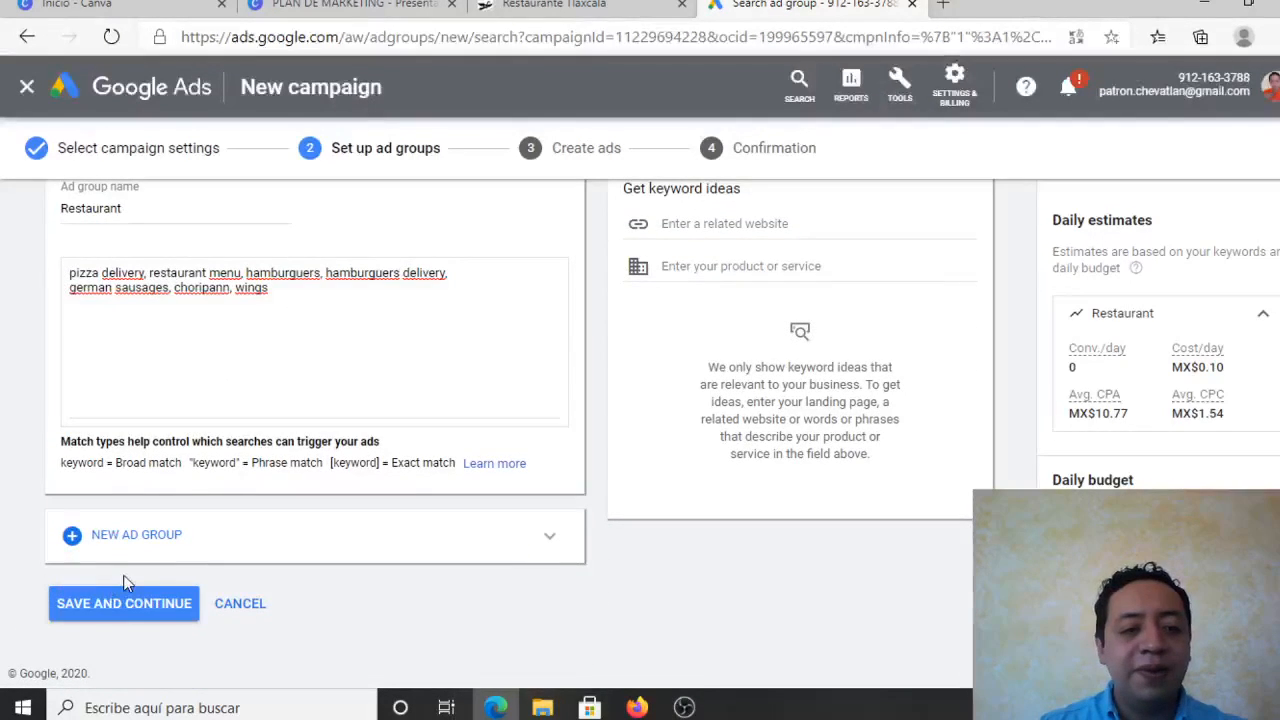
{"action": "left_click", "coordinate": [102, 622]}
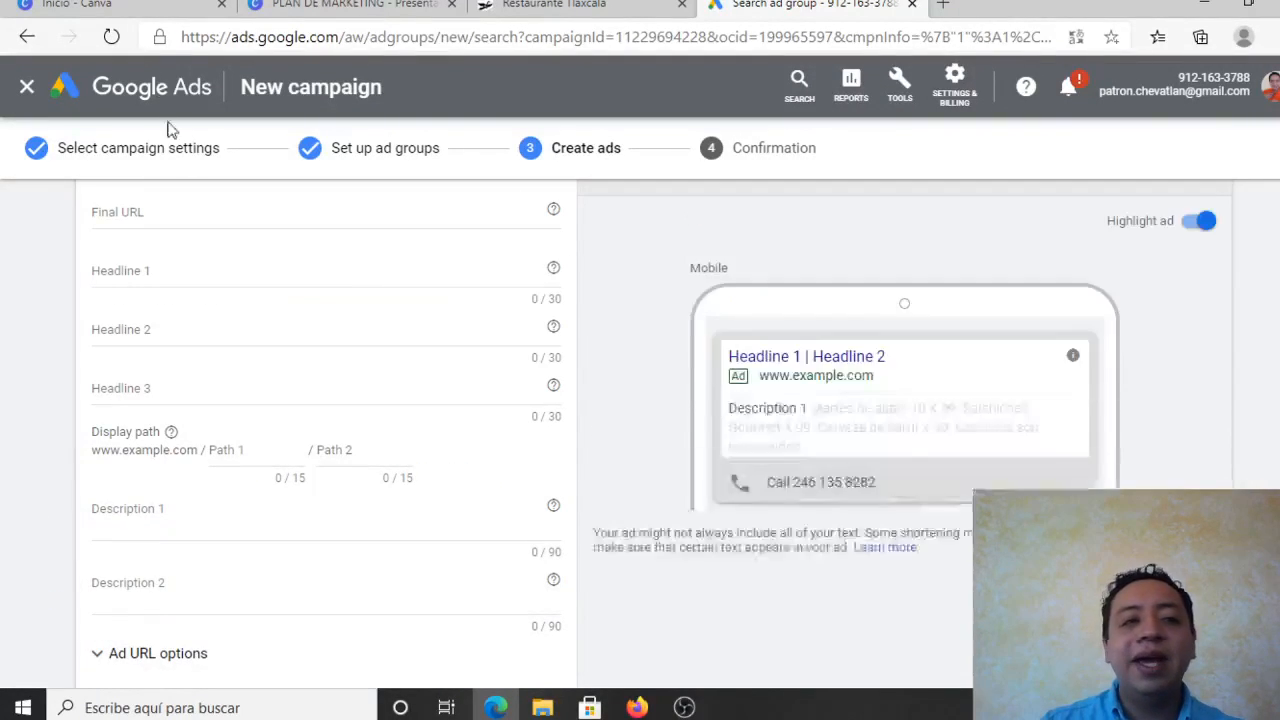
{"action": "left_click", "coordinate": [151, 211]}
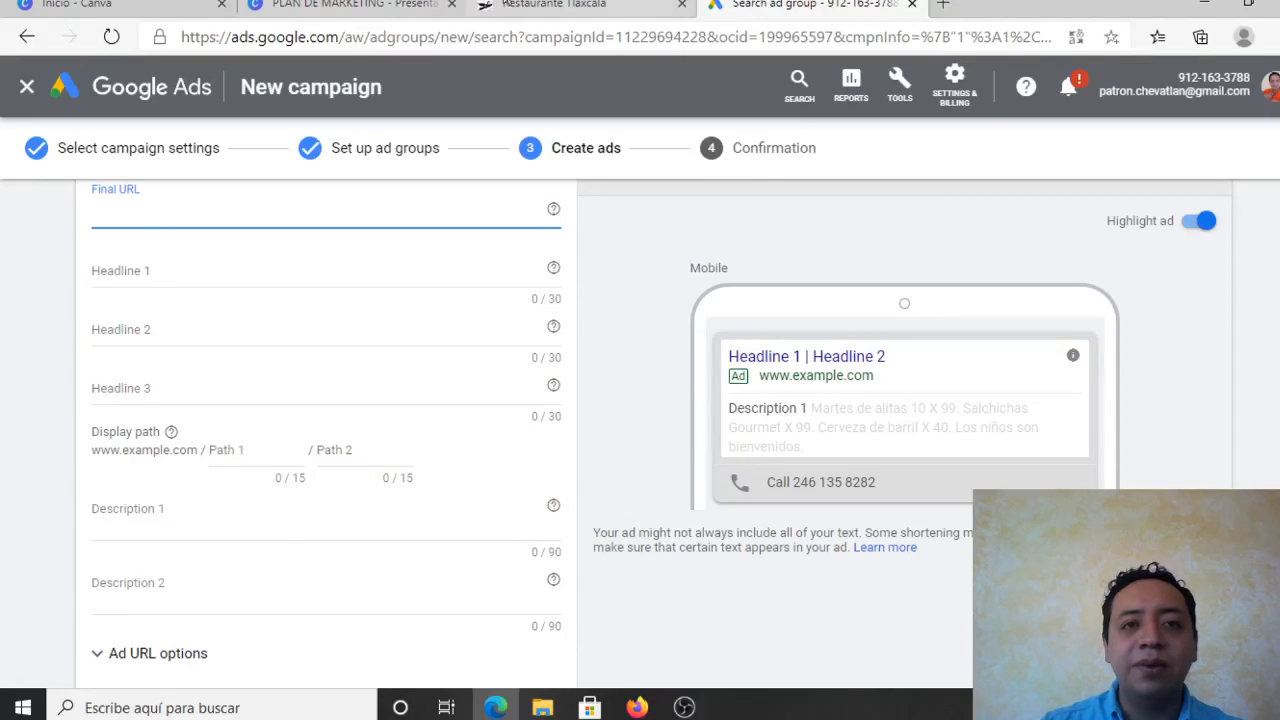
{"action": "left_click", "coordinate": [519, 5]}
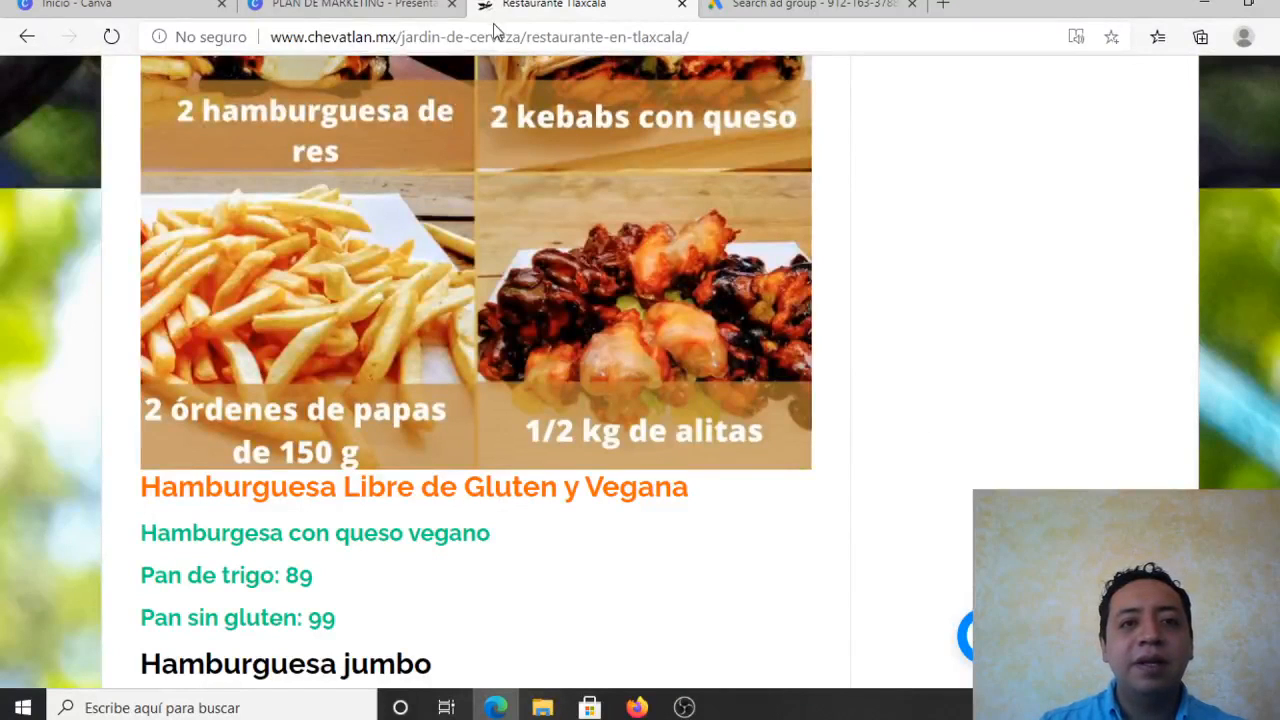
{"action": "left_click", "coordinate": [490, 36]}
{"action": "key", "text": "ctrl+c"}
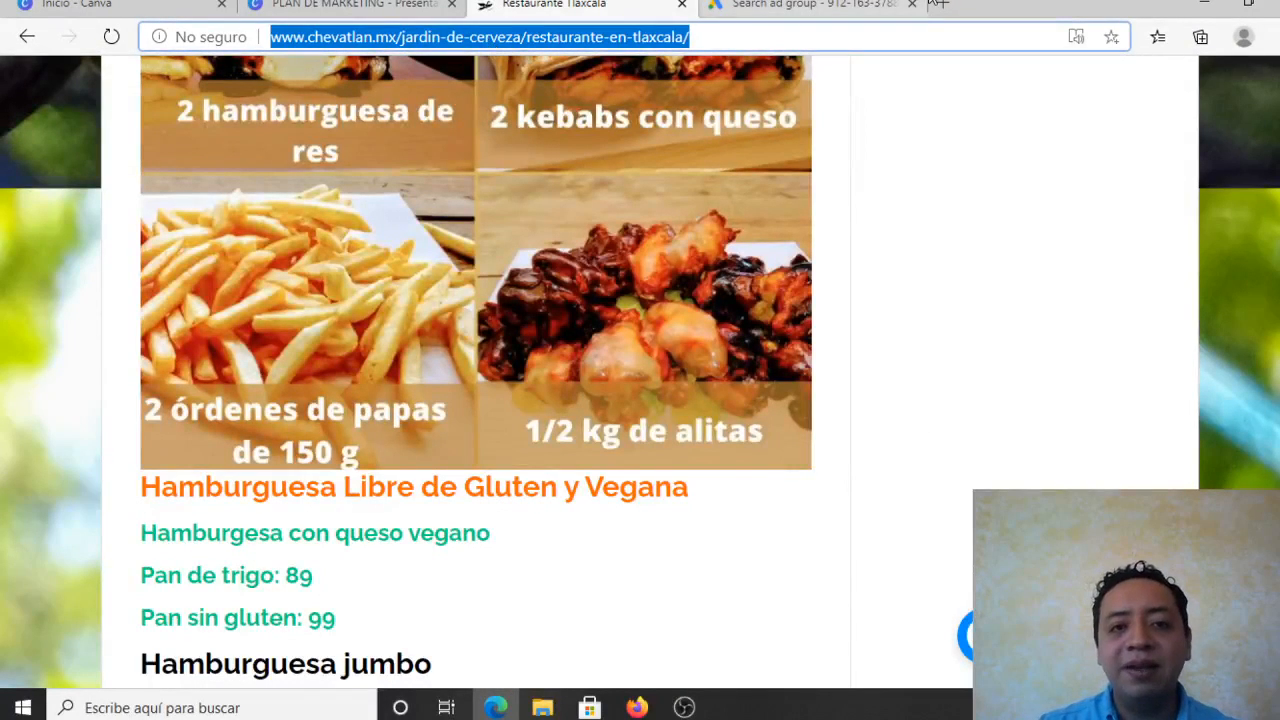
{"action": "left_click", "coordinate": [783, 5]}
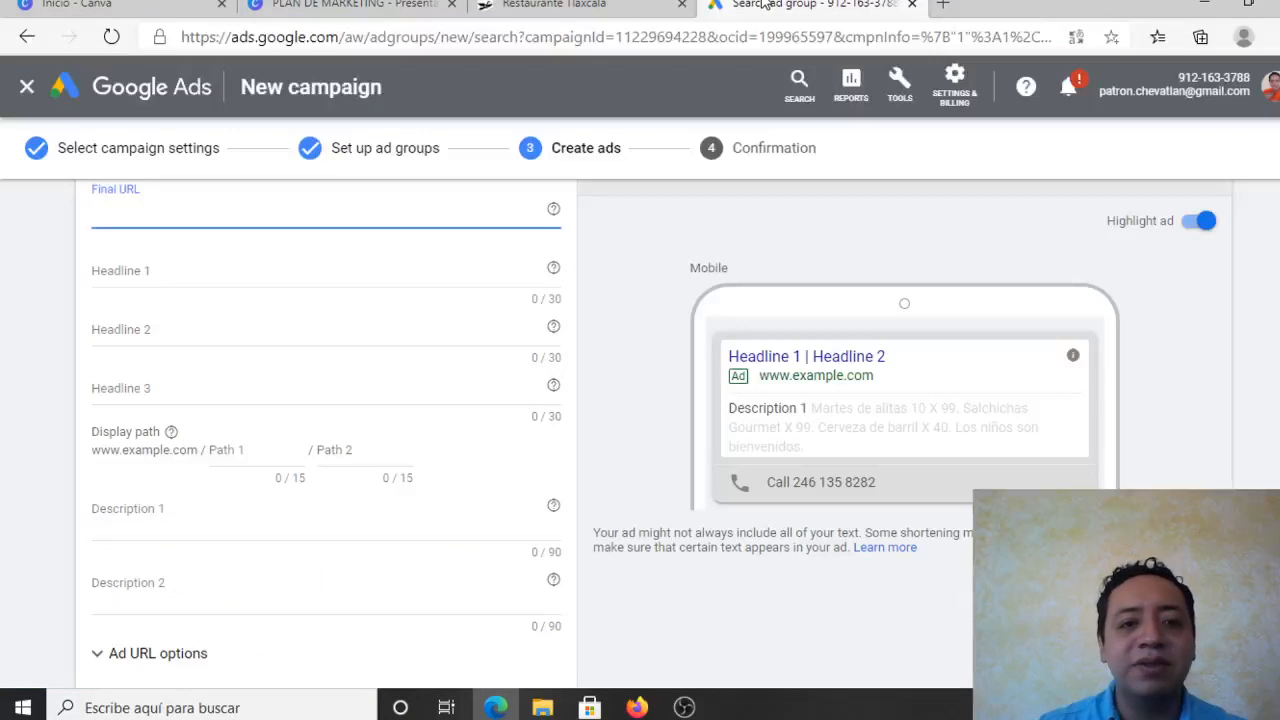
{"action": "key", "text": "ctrl+v"}
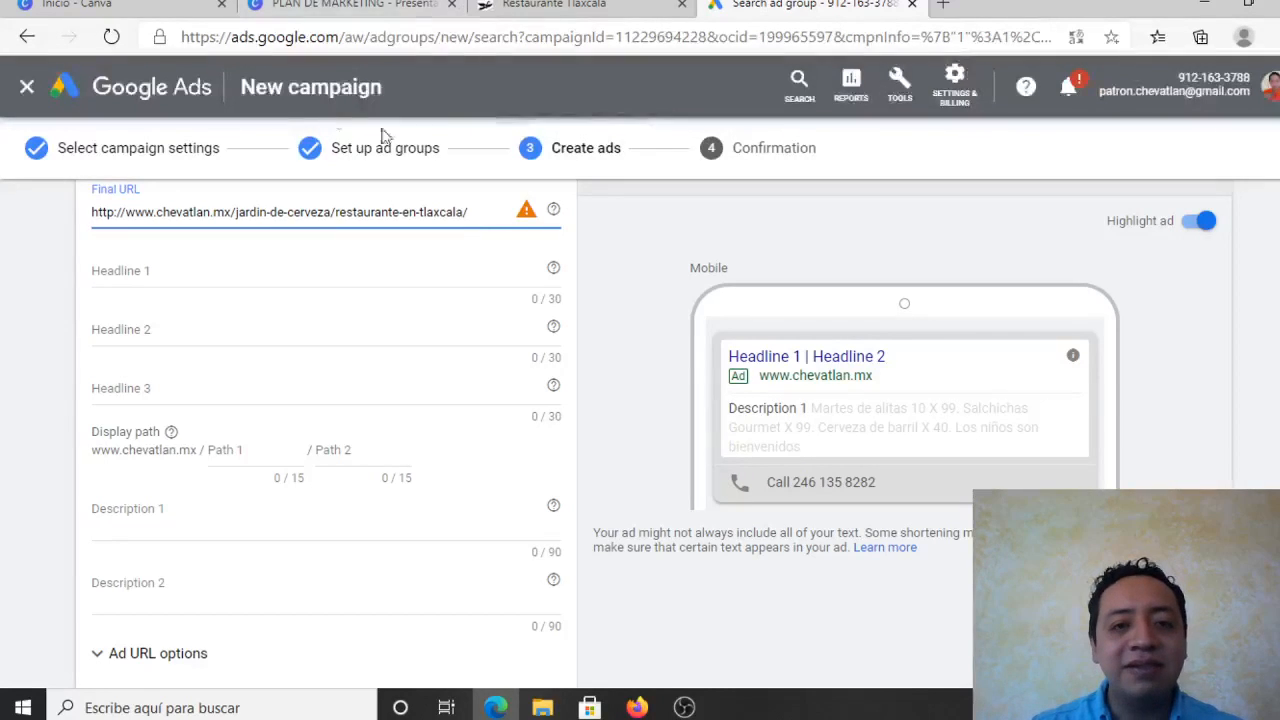
Step: Write "Order your pizza and enjoy it" as Headline 1 of the ad
{"action": "left_click", "coordinate": [325, 277]}
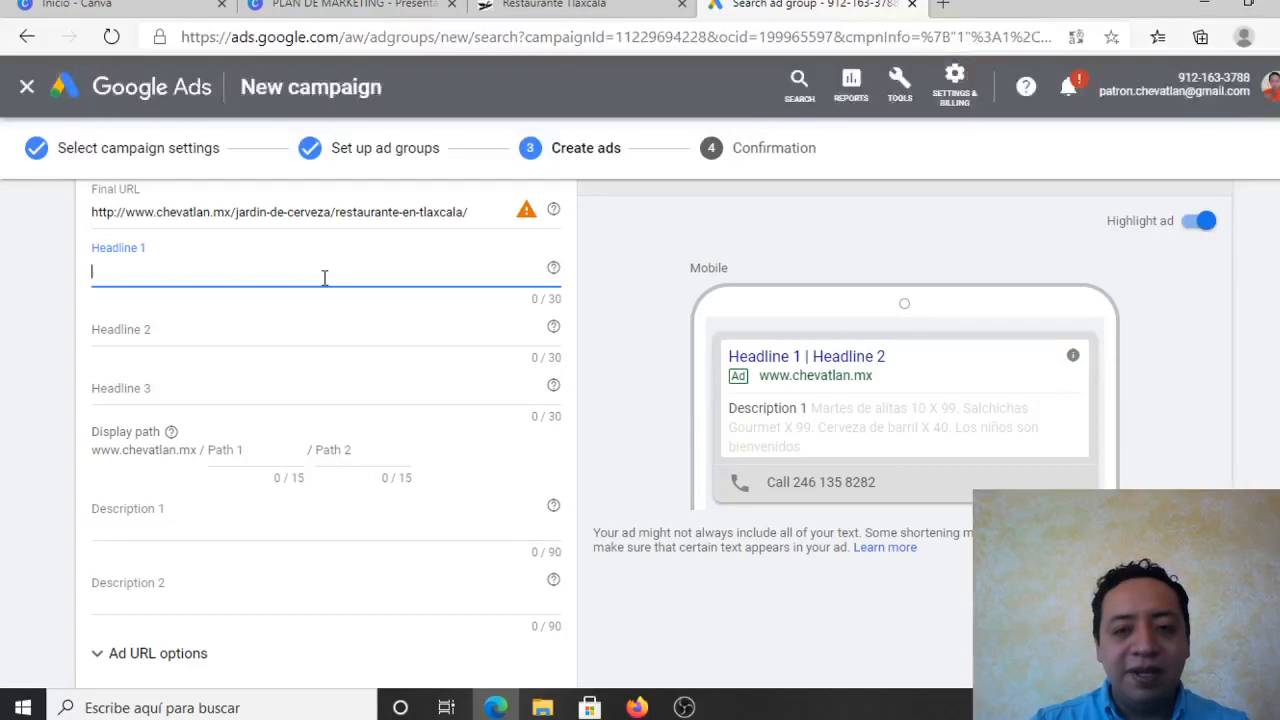
{"action": "type", "text": "COme"}
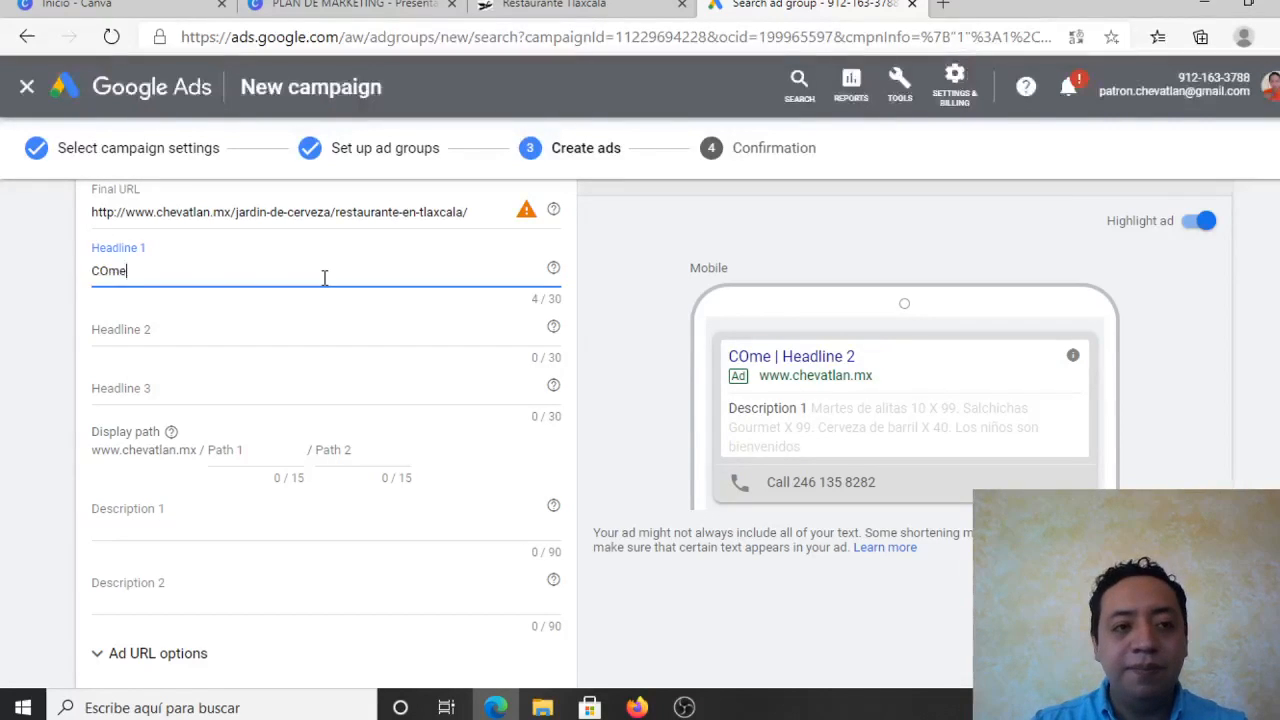
{"action": "key", "text": "ctrl+a"}
{"action": "key", "text": "BackSpace"}
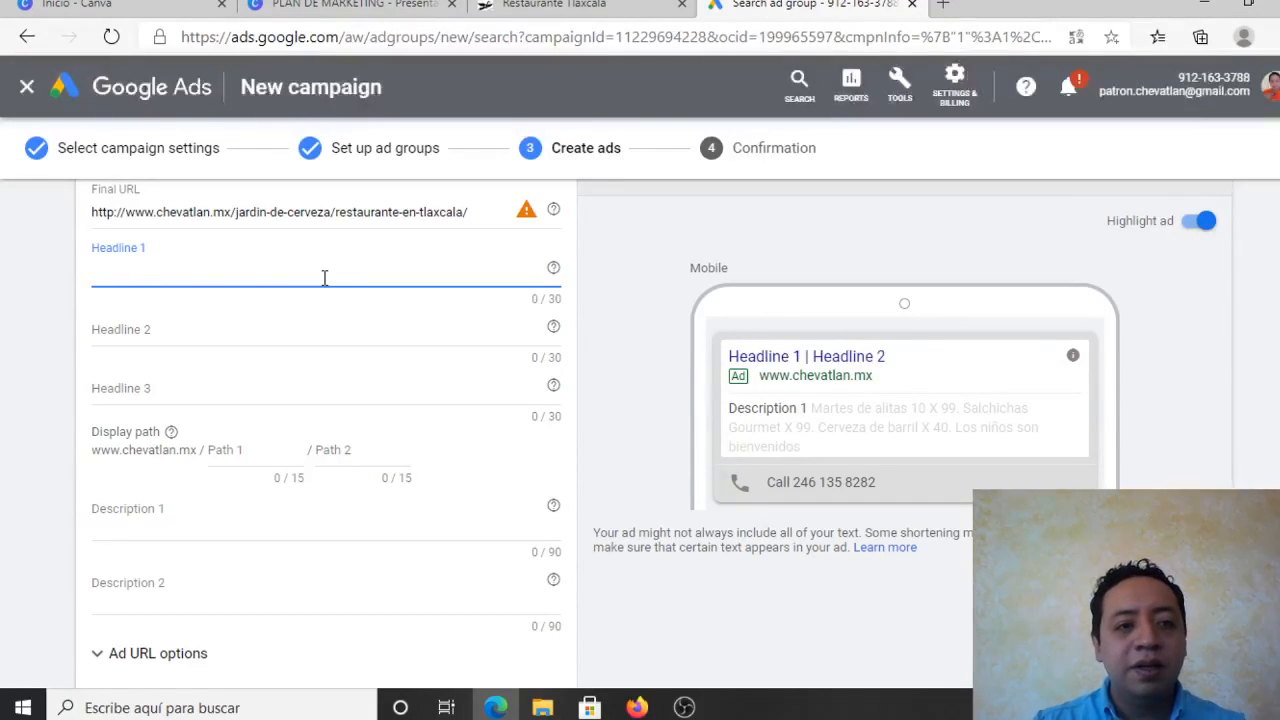
{"action": "type", "text": "Order "}
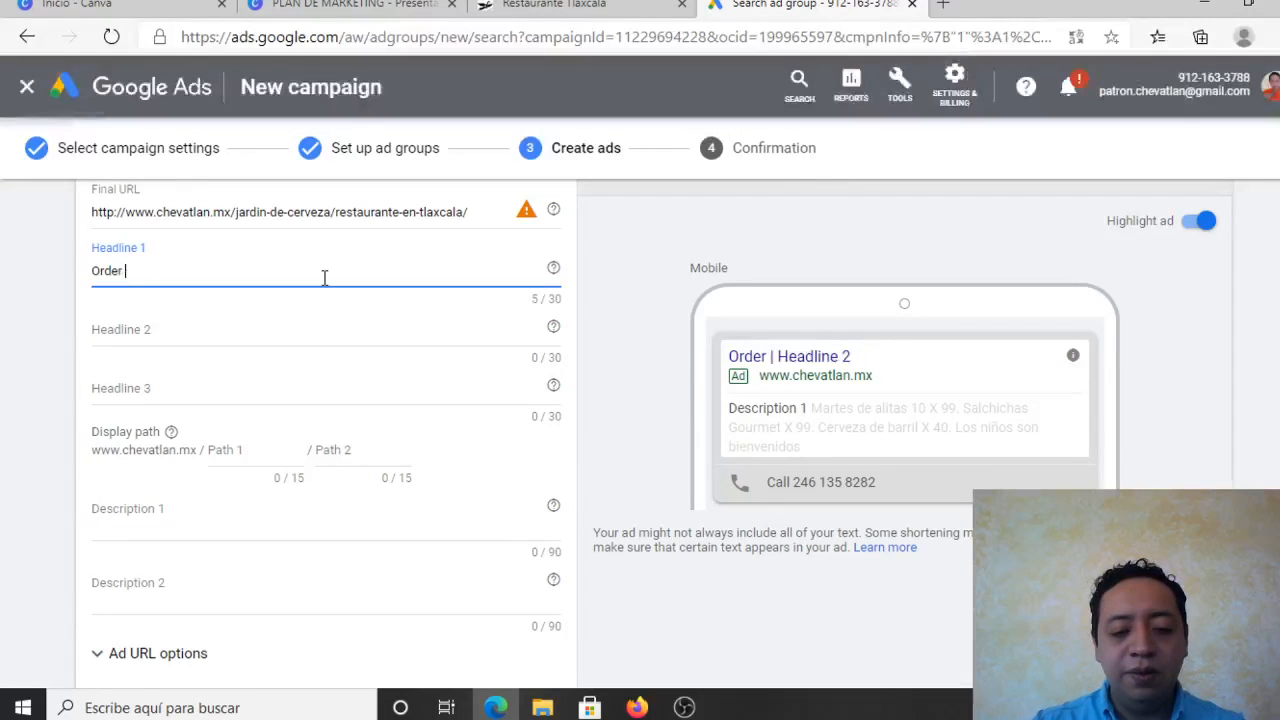
{"action": "type", "text": "your pizza and"}
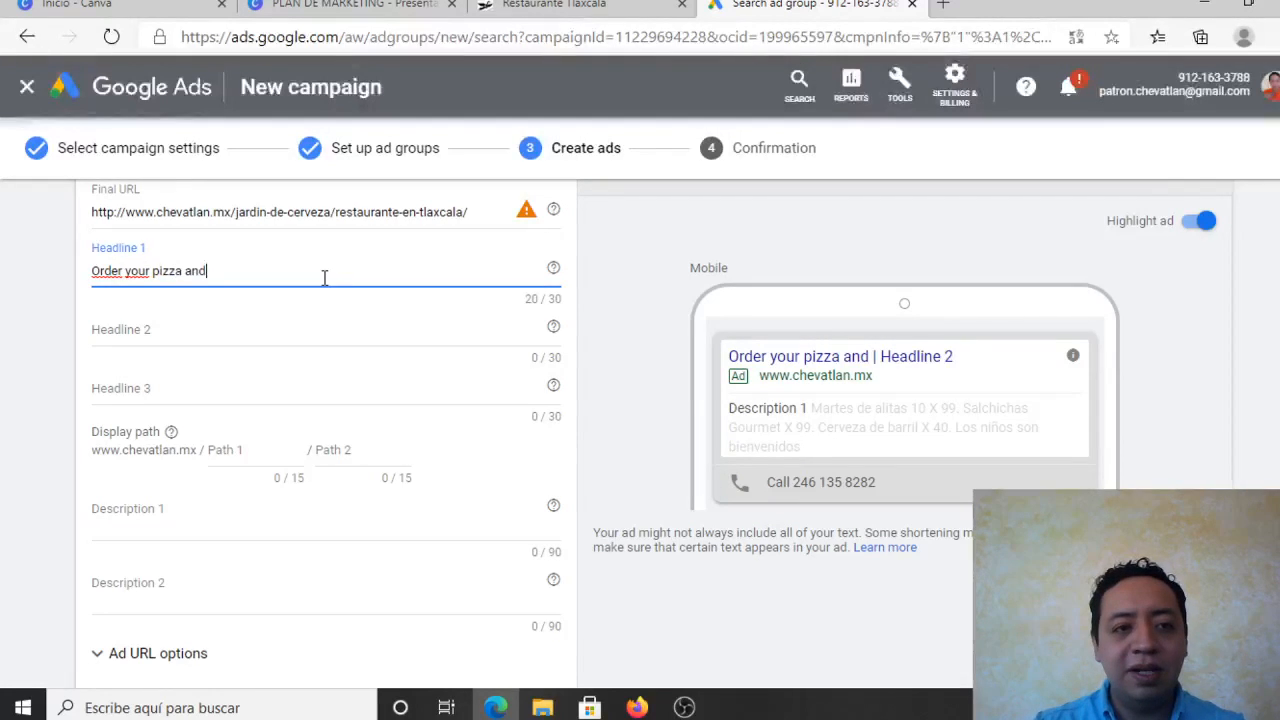
{"action": "type", "text": " enjoy it"}
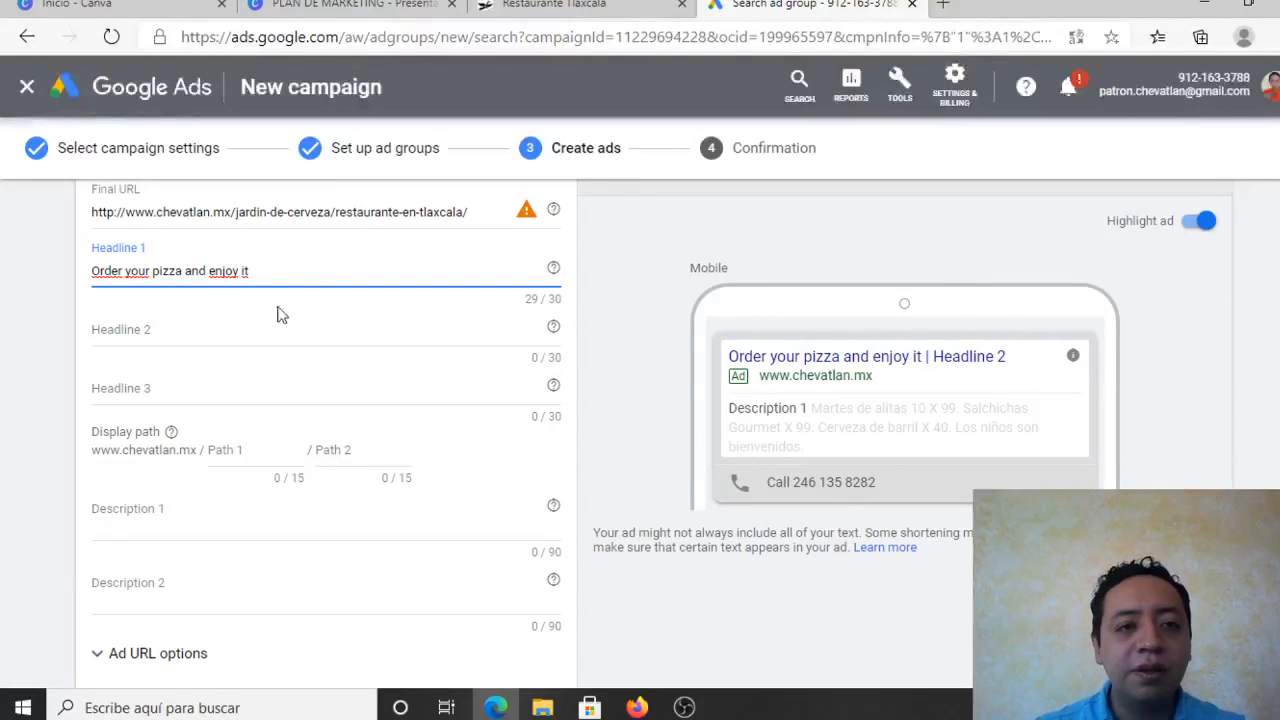
Step: Begin Headline 2 of the ad with "Hamburgers, Wings"
{"action": "left_click", "coordinate": [235, 335]}
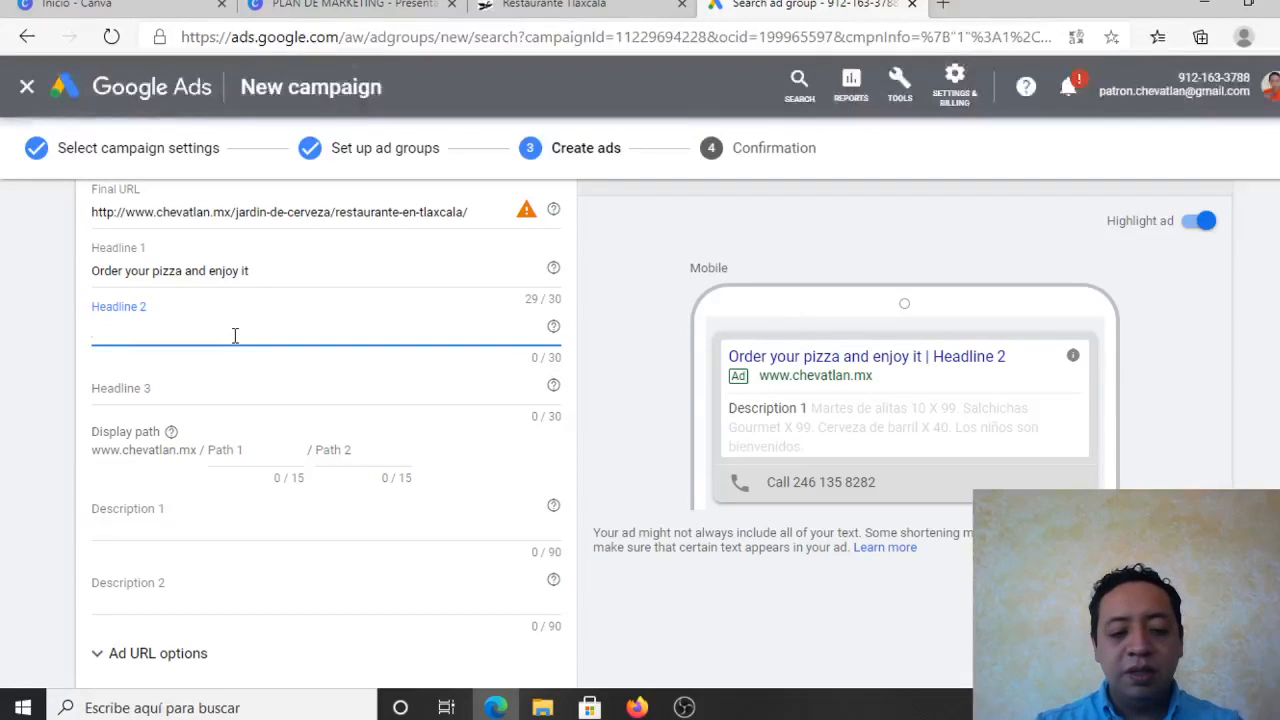
{"action": "type", "text": "Hambur"}
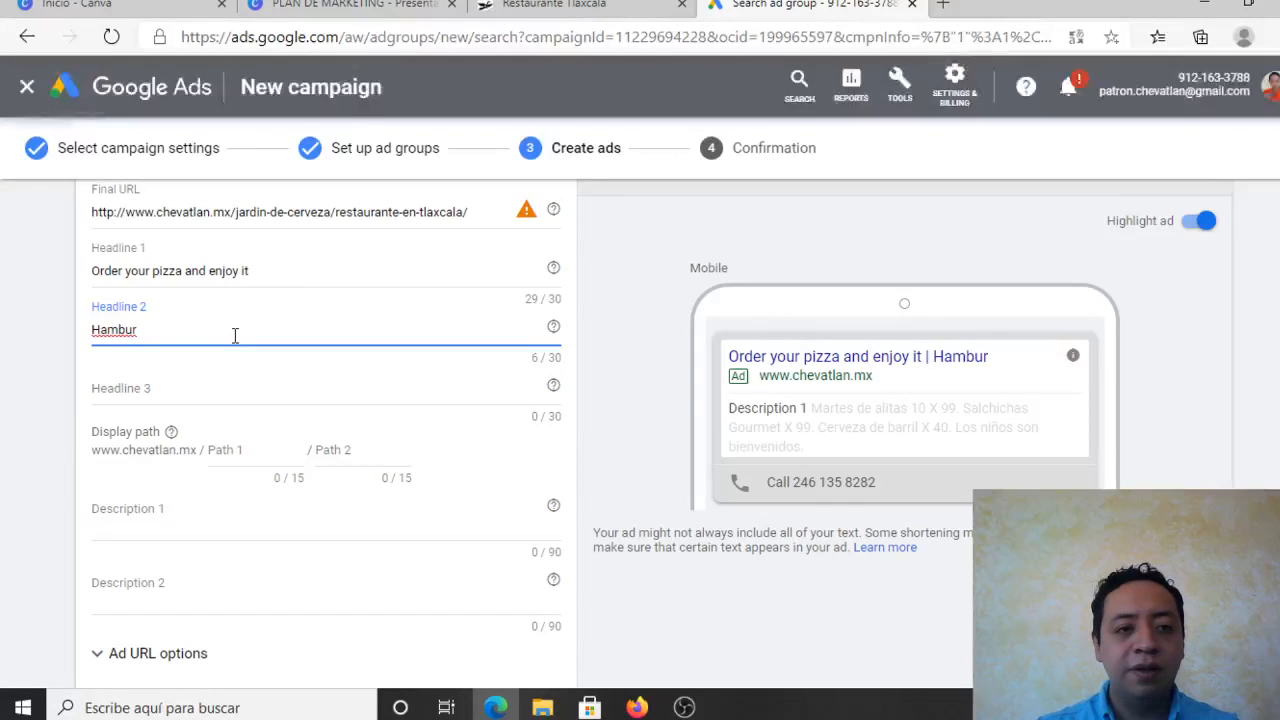
{"action": "type", "text": "gers"}
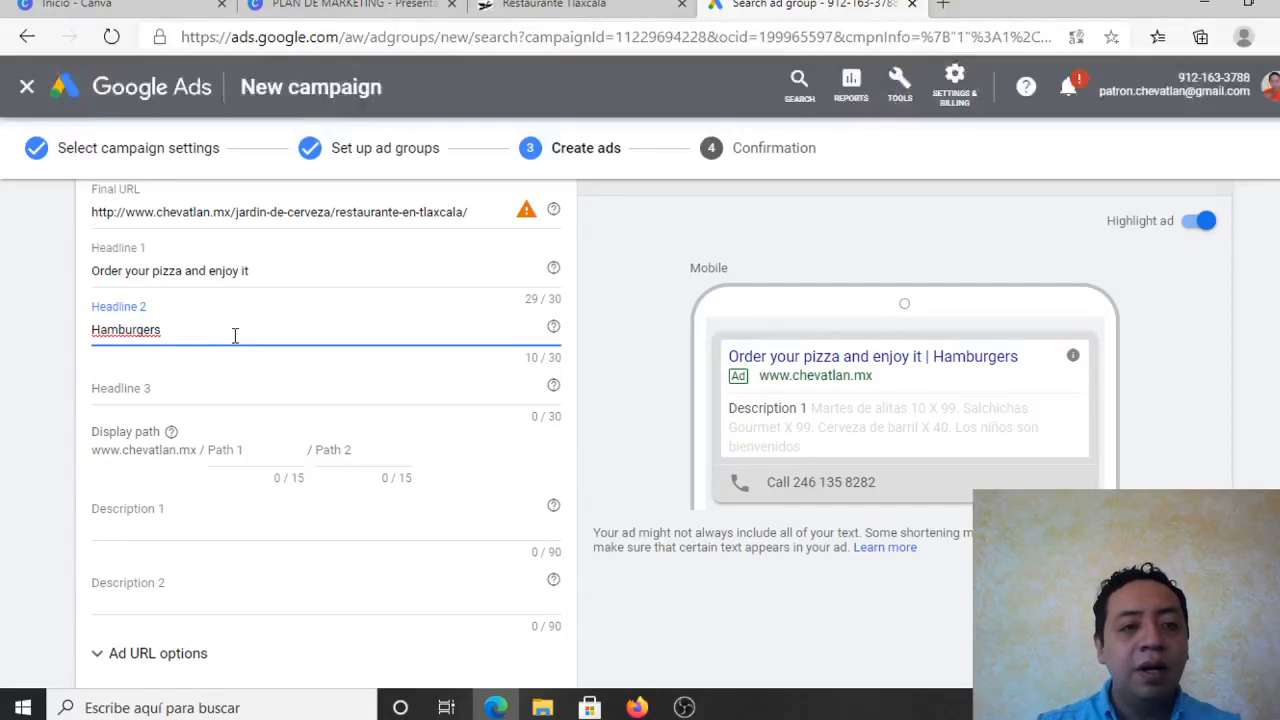
{"action": "key", "text": "BackSpace"}
{"action": "key", "text": "BackSpace"}
{"action": "key", "text": "BackSpace"}
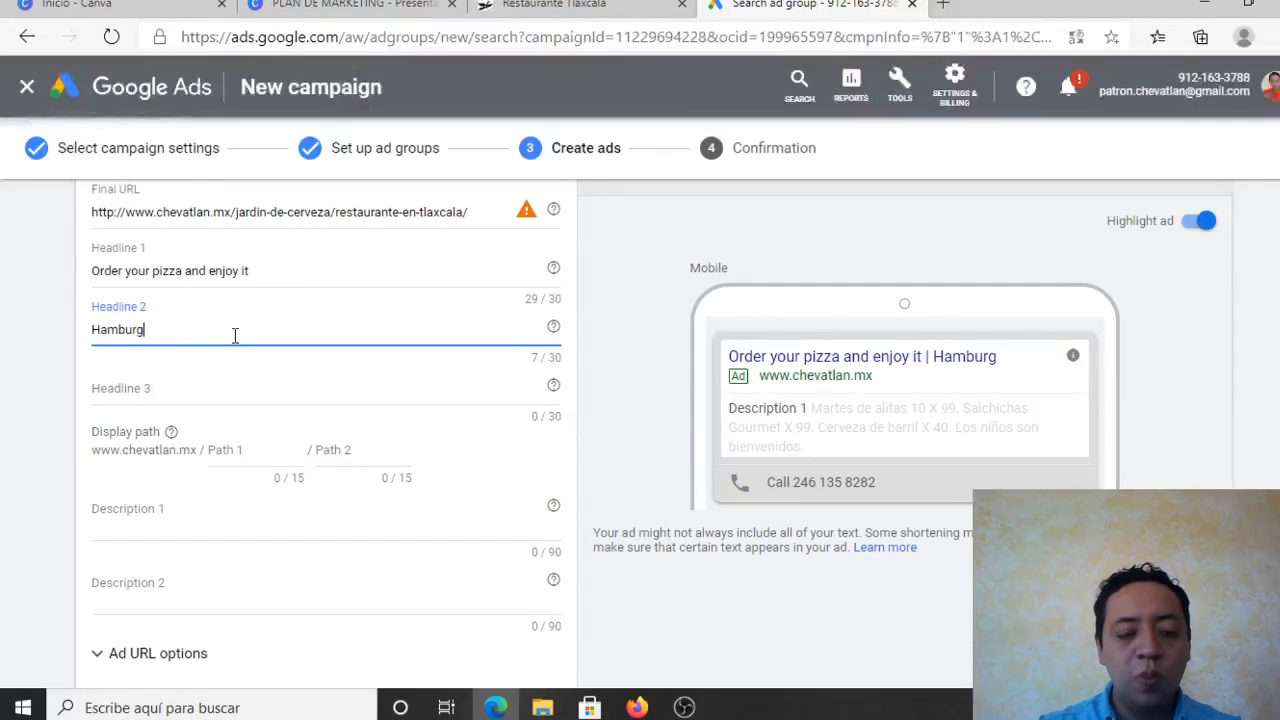
{"action": "type", "text": "ers, "}
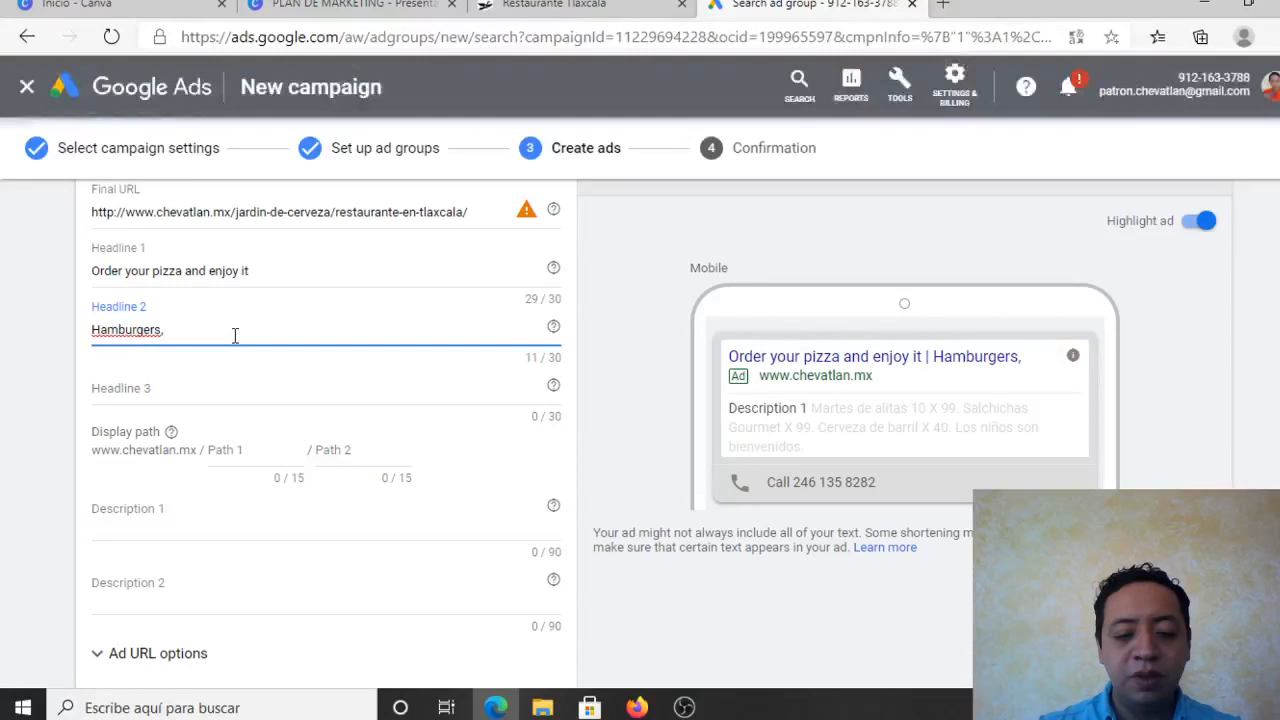
{"action": "type", "text": "Wings"}
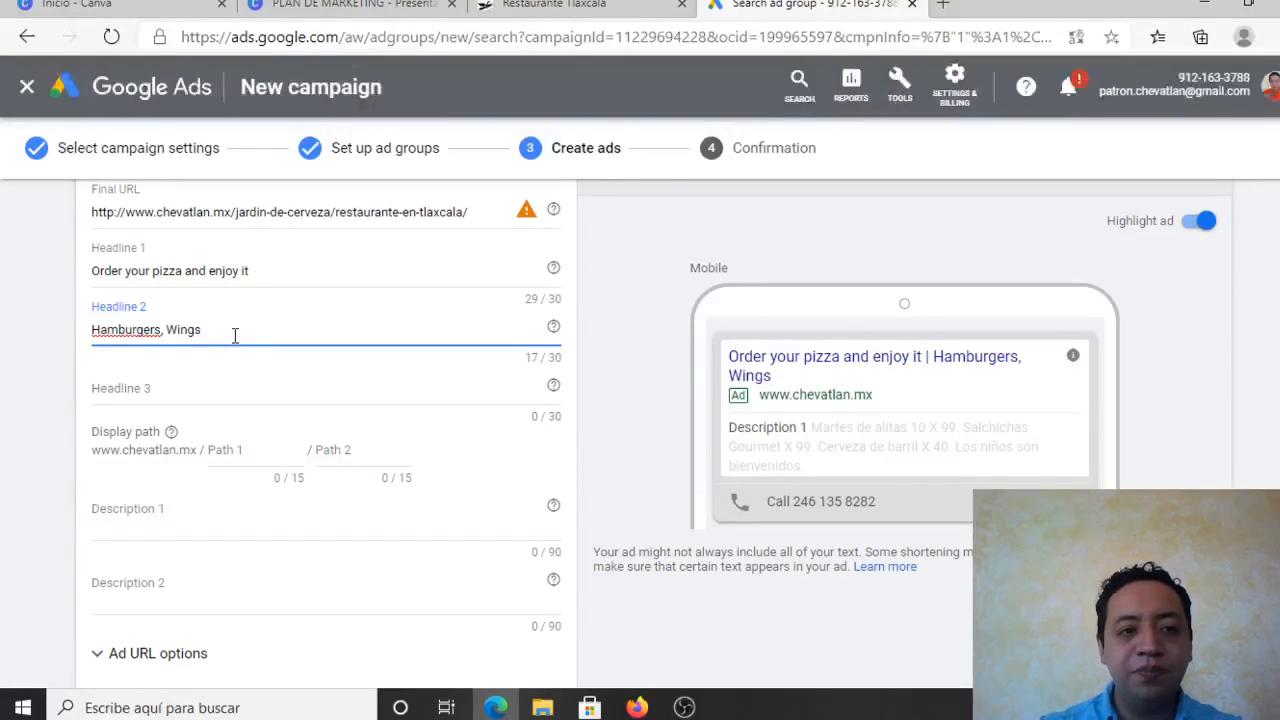
{"action": "type", "text": " or s"}
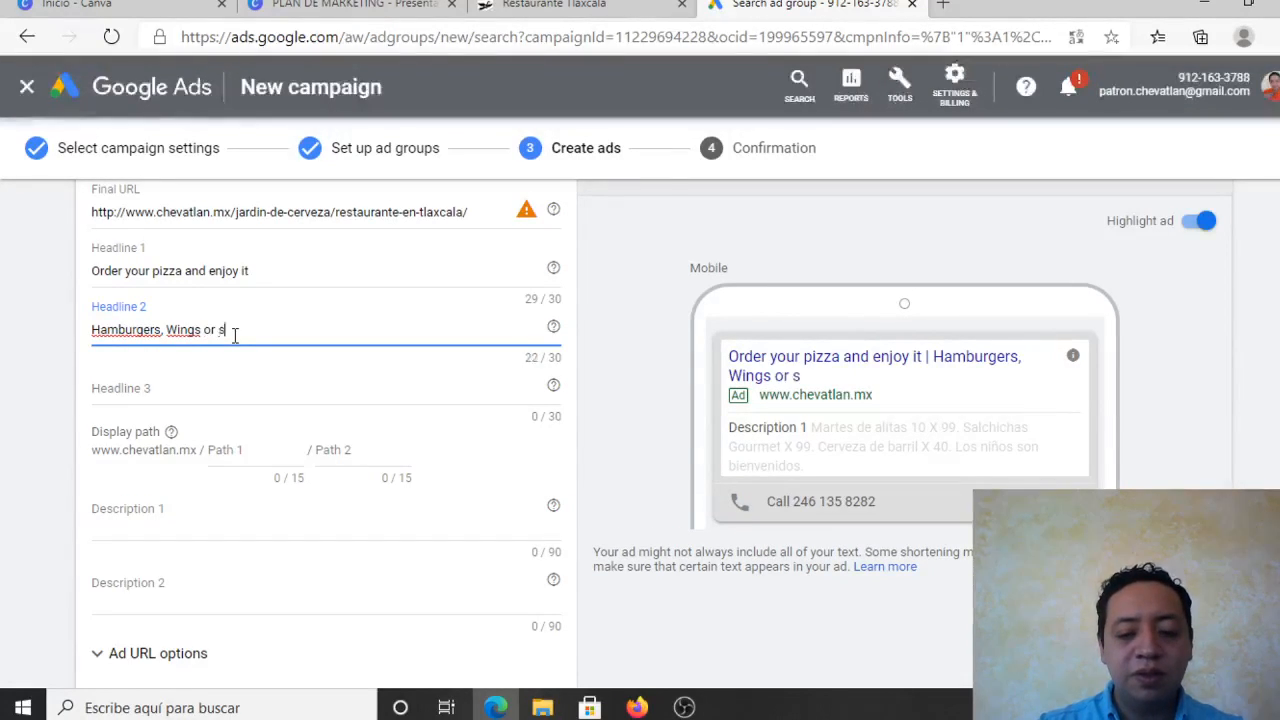
{"action": "type", "text": "omete"}
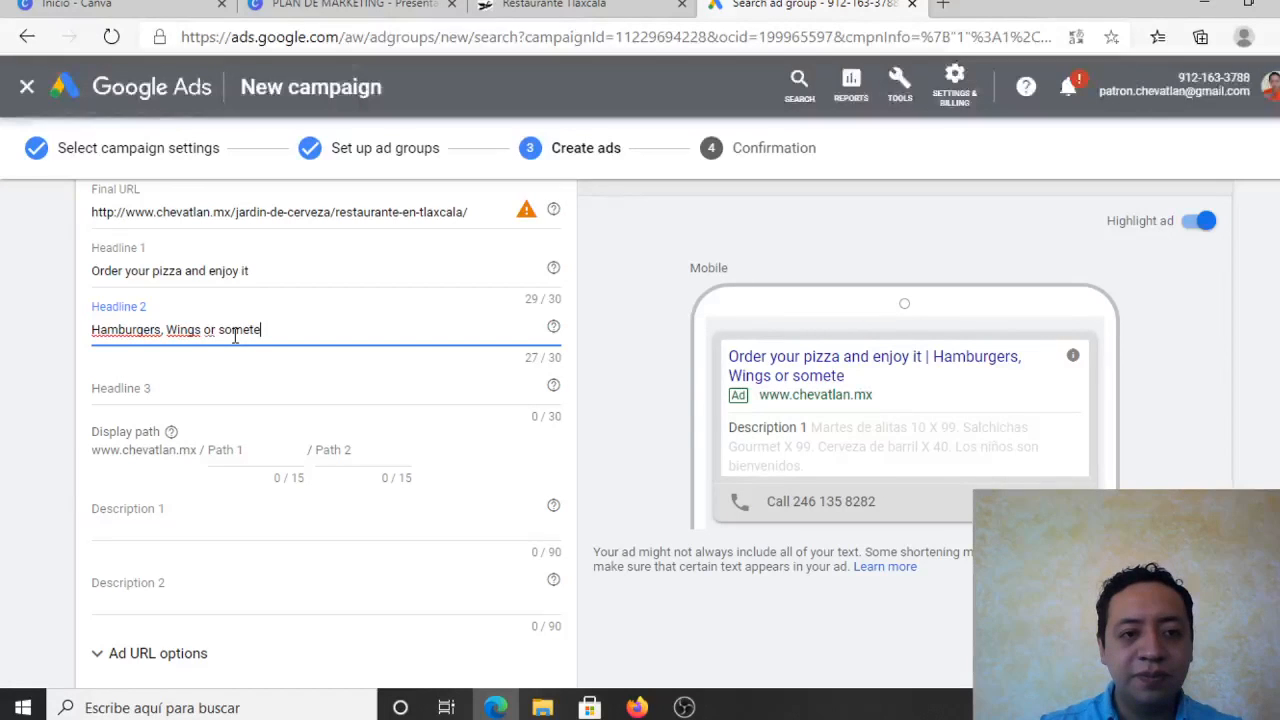
{"action": "key", "text": "BackSpace"}
{"action": "key", "text": "BackSpace"}
{"action": "key", "text": "BackSpace"}
{"action": "key", "text": "BackSpace"}
{"action": "key", "text": "BackSpace"}
{"action": "key", "text": "BackSpace"}
{"action": "key", "text": "BackSpace"}
{"action": "key", "text": "BackSpace"}
{"action": "key", "text": "BackSpace"}
{"action": "key", "text": "BackSpace"}
{"action": "key", "text": "BackSpace"}
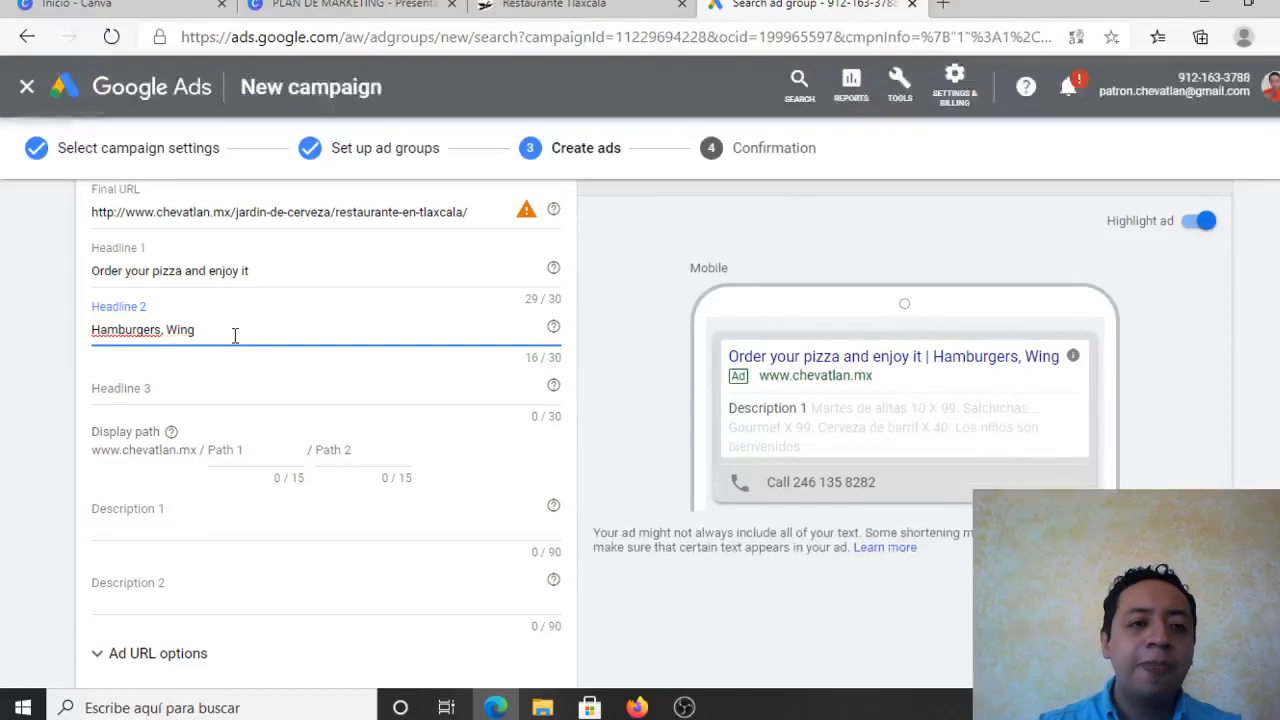
Step: Complete Headline 2 so that it reads "Hamburgers, Wings, Gourmet Sou", within the 30-character limit
{"action": "type", "text": "s,"}
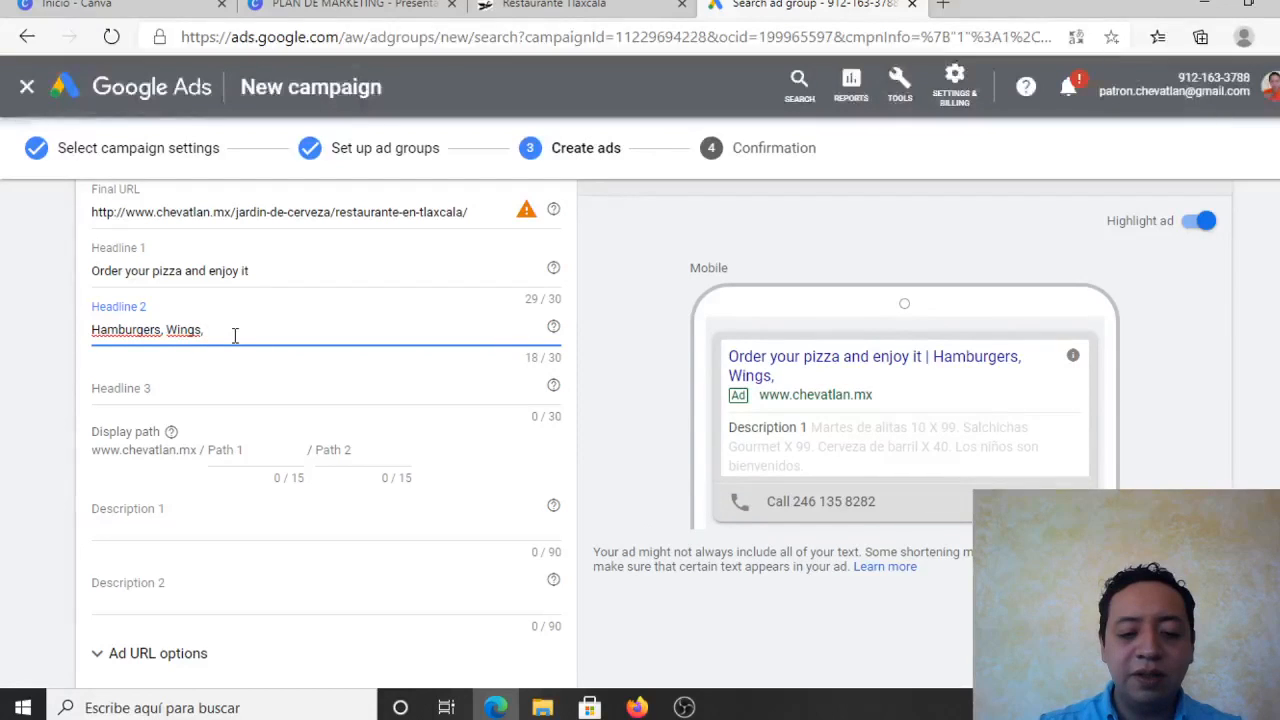
{"action": "type", "text": " Saus"}
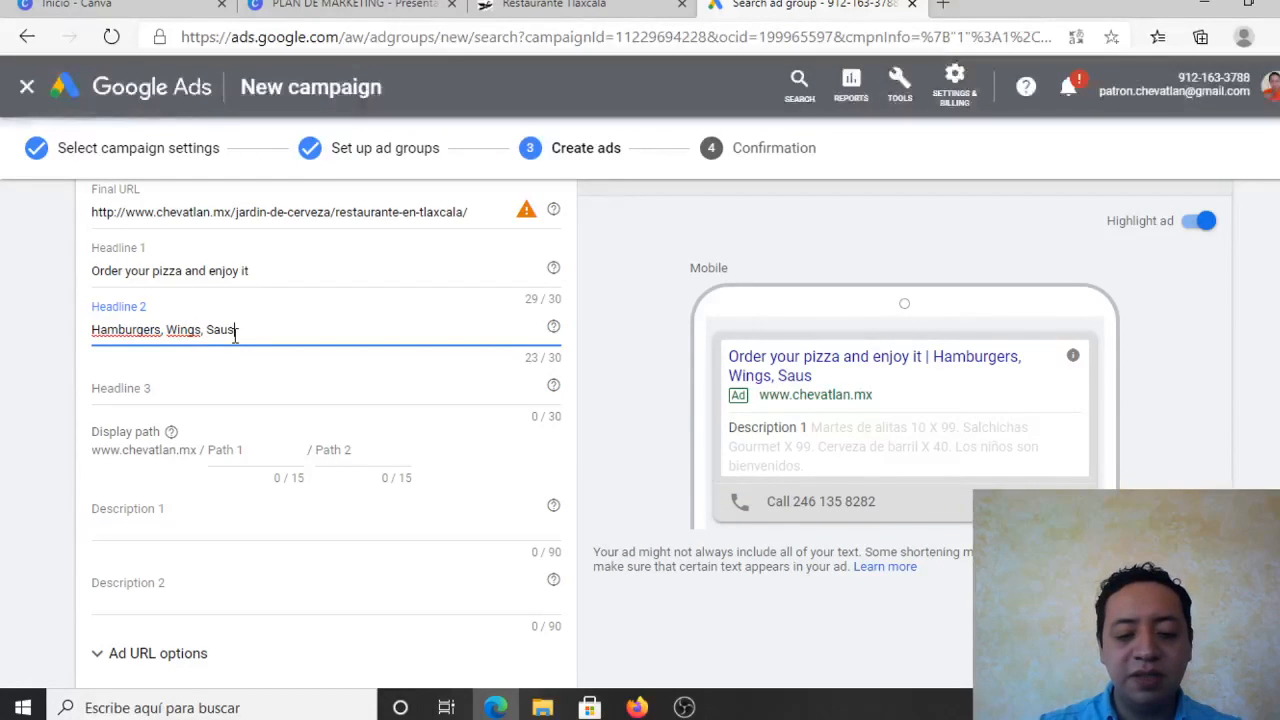
{"action": "key", "text": "BackSpace"}
{"action": "key", "text": "BackSpace"}
{"action": "key", "text": "BackSpace"}
{"action": "key", "text": "BackSpace"}
{"action": "key", "text": "BackSpace"}
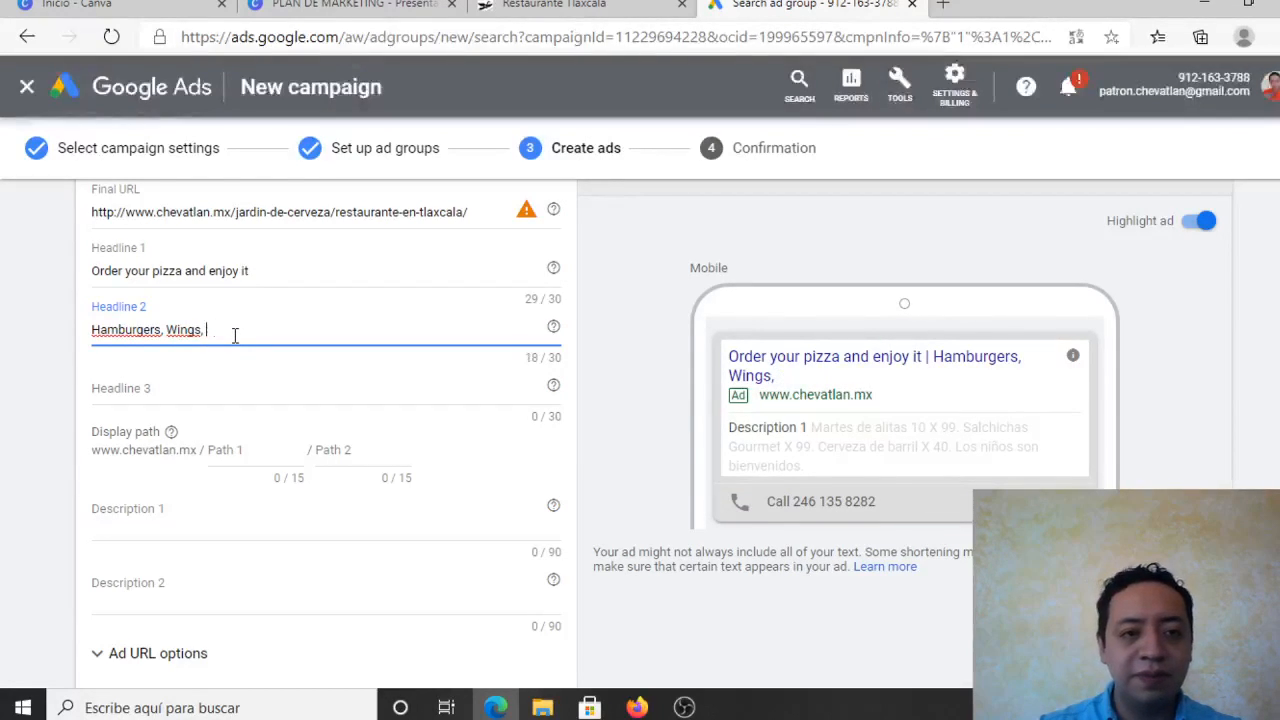
{"action": "type", "text": "Gourmet"}
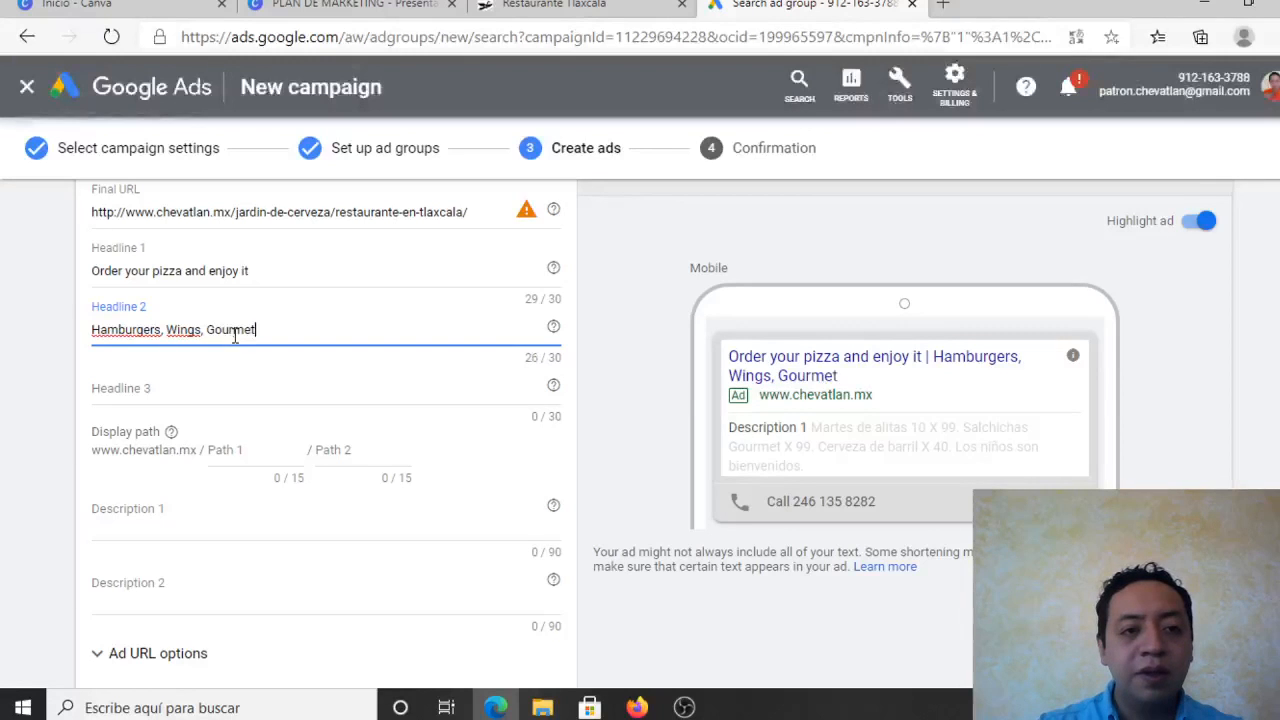
{"action": "type", "text": " Sous"}
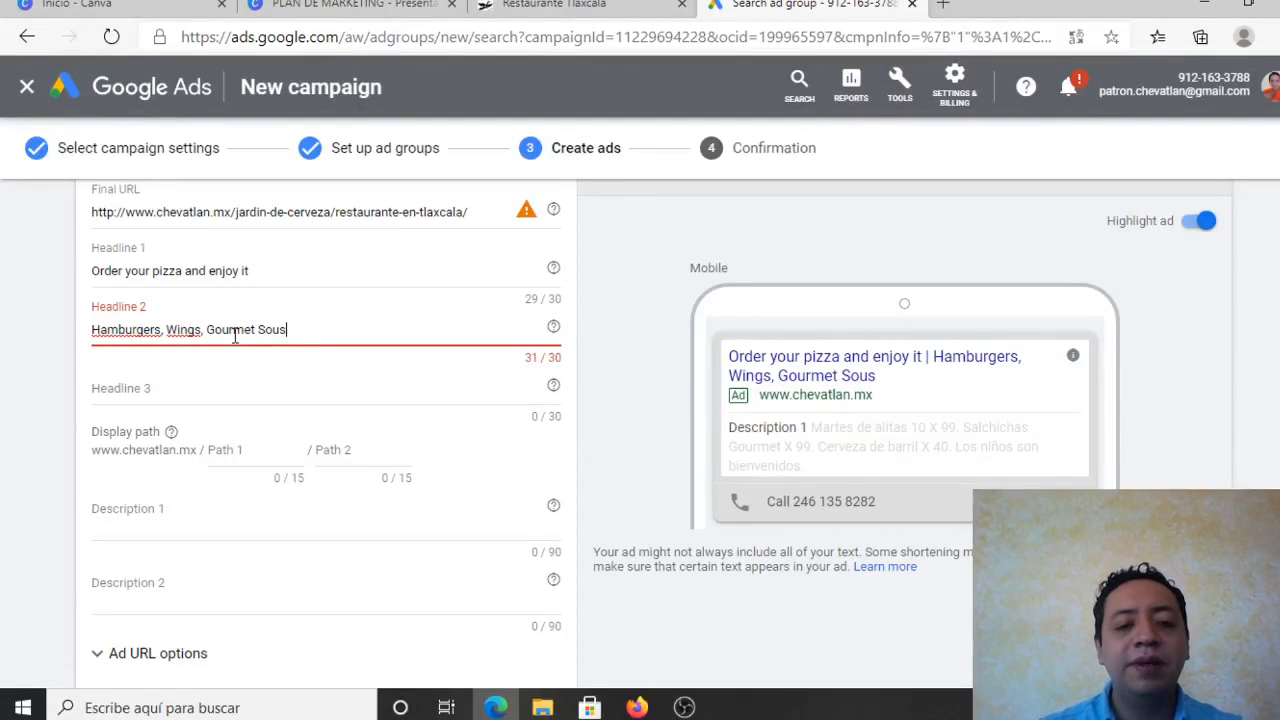
{"action": "key", "text": "BackSpace"}
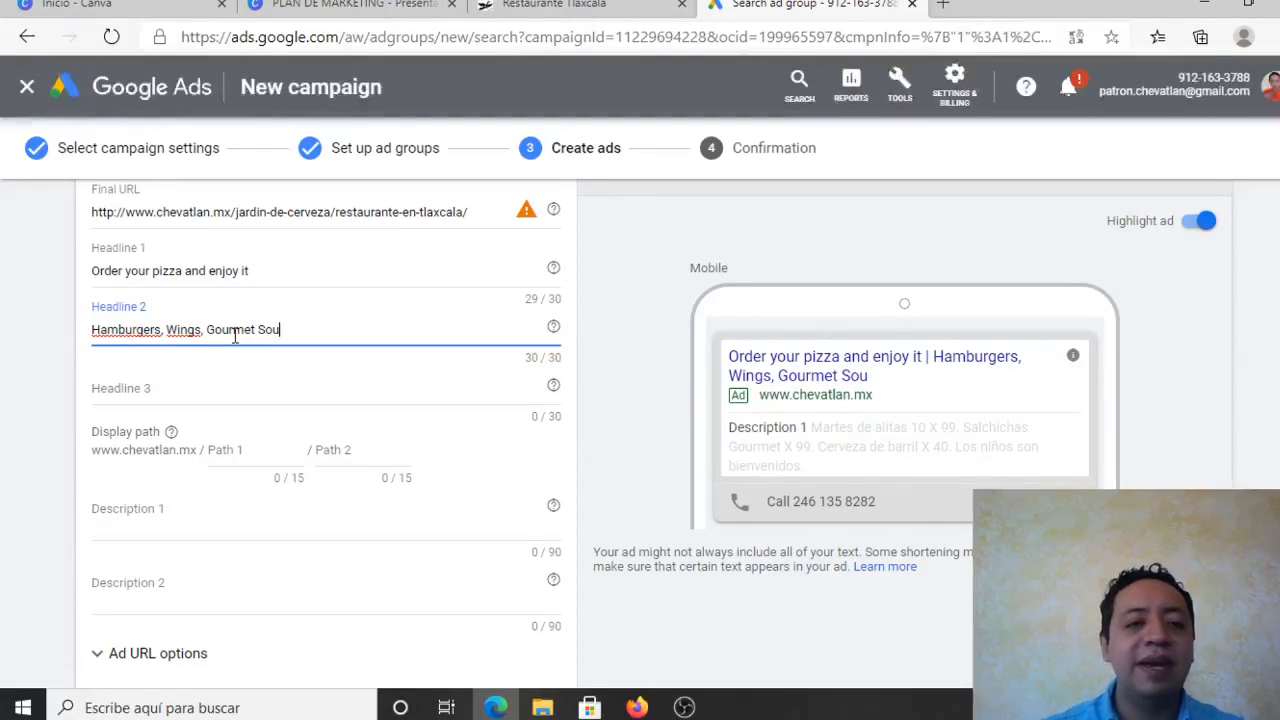
Step: Write "Kebabs, craft beer order now" as Headline 3 of the ad
{"action": "left_click", "coordinate": [216, 392]}
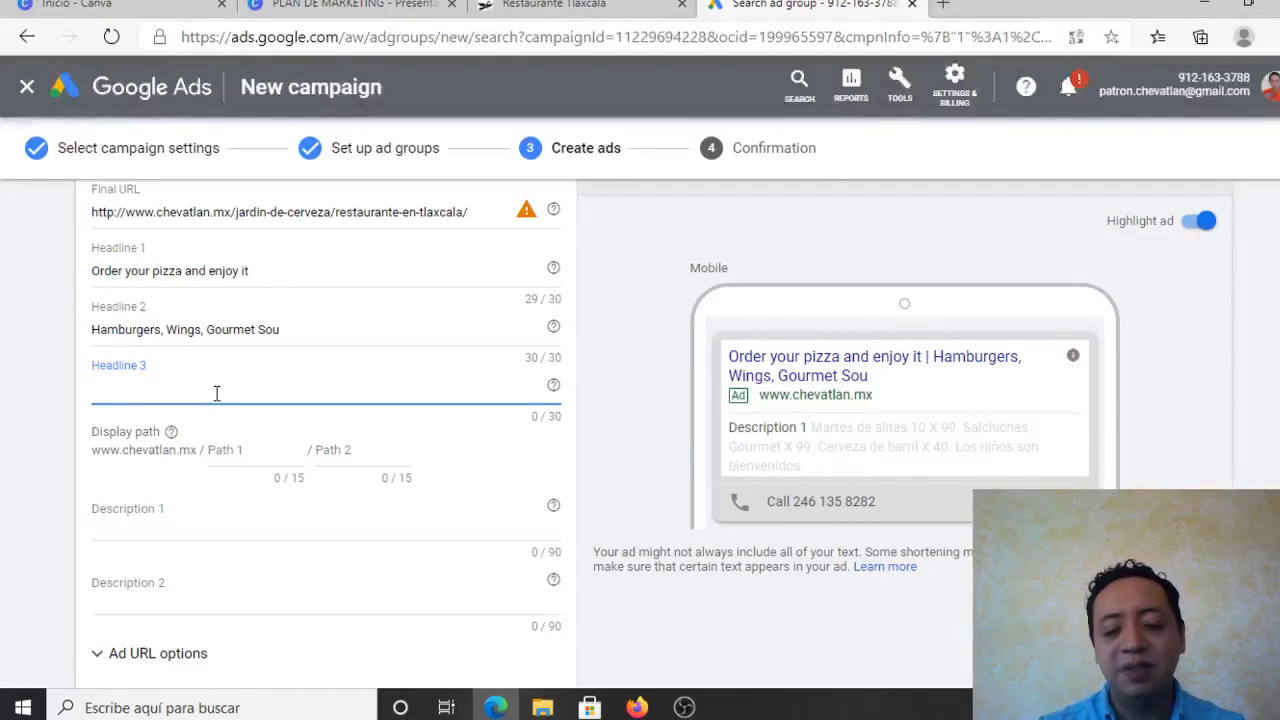
{"action": "type", "text": "Kebabs"}
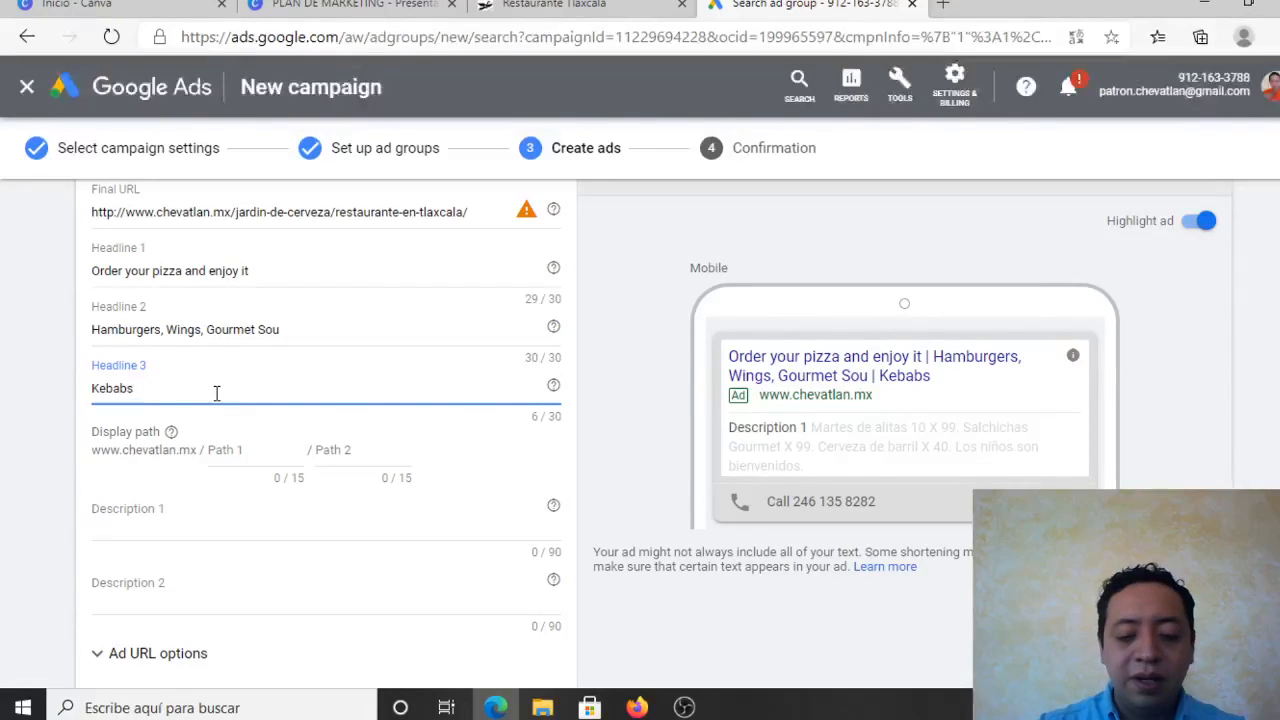
{"action": "type", "text": " ,"}
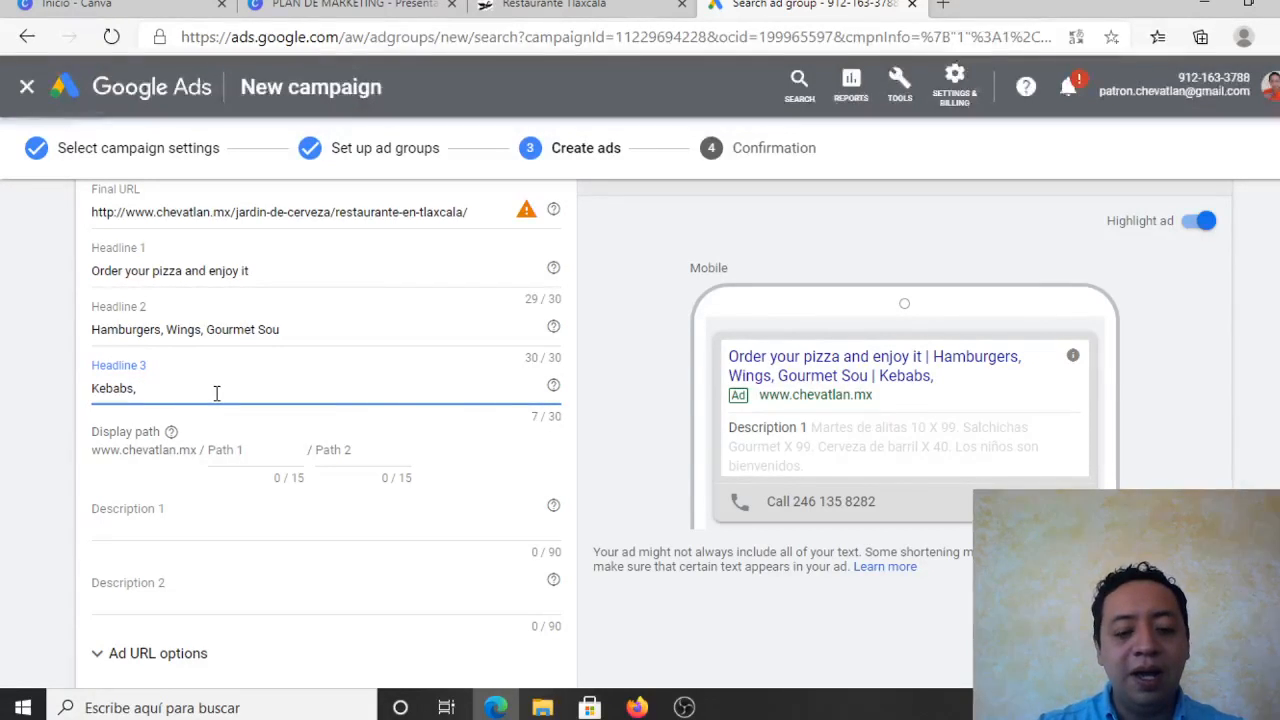
{"action": "type", "text": " craft beer"}
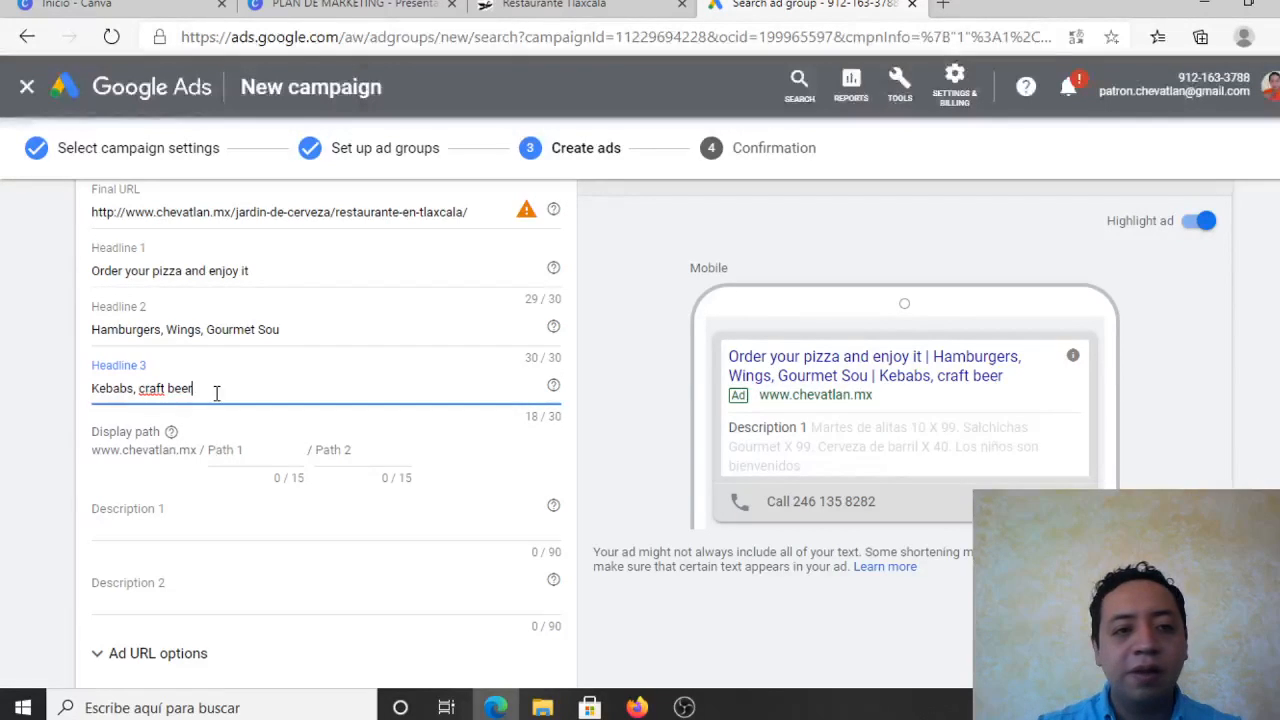
{"action": "type", "text": ","}
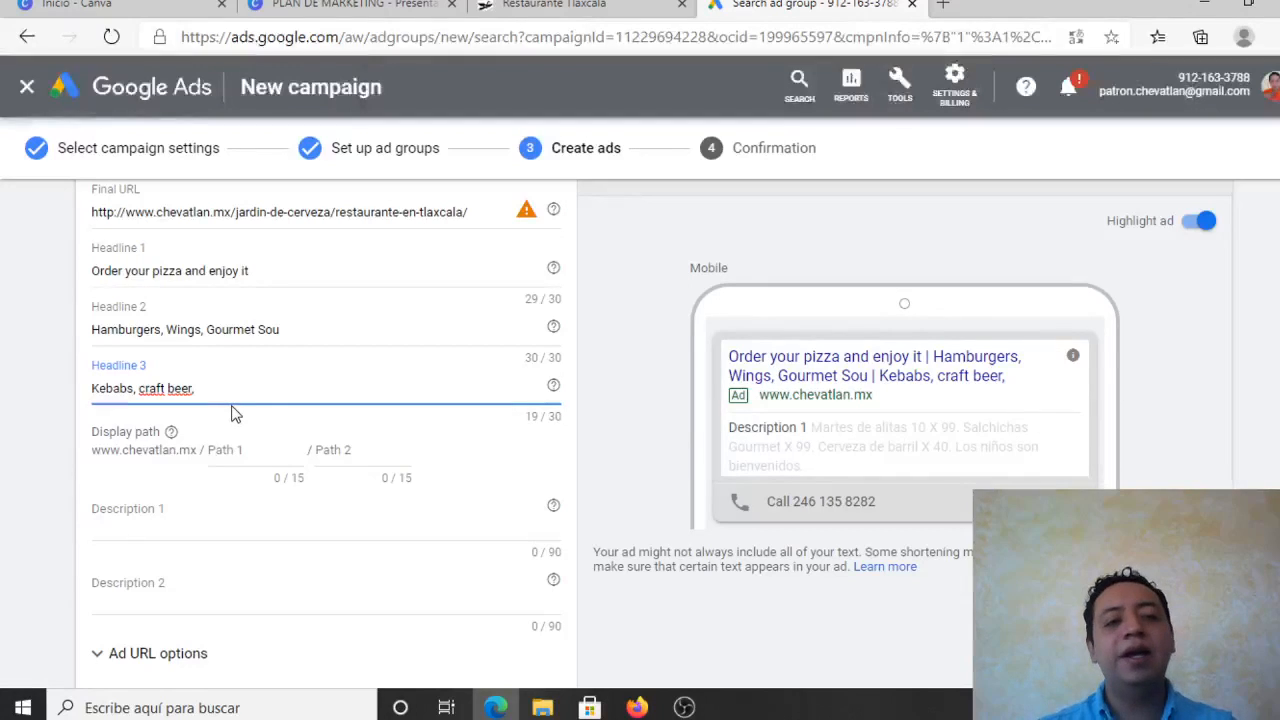
{"action": "key", "text": "BackSpace"}
{"action": "type", "text": "or"}
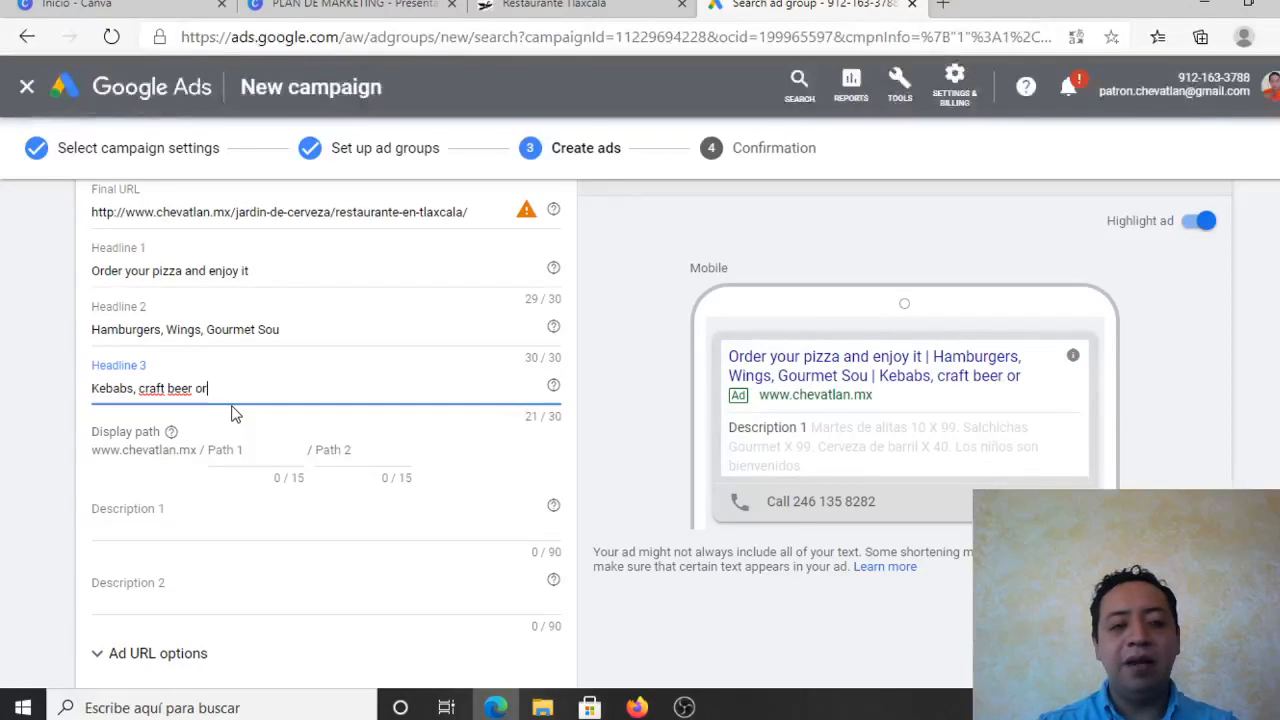
{"action": "type", "text": "der nan"}
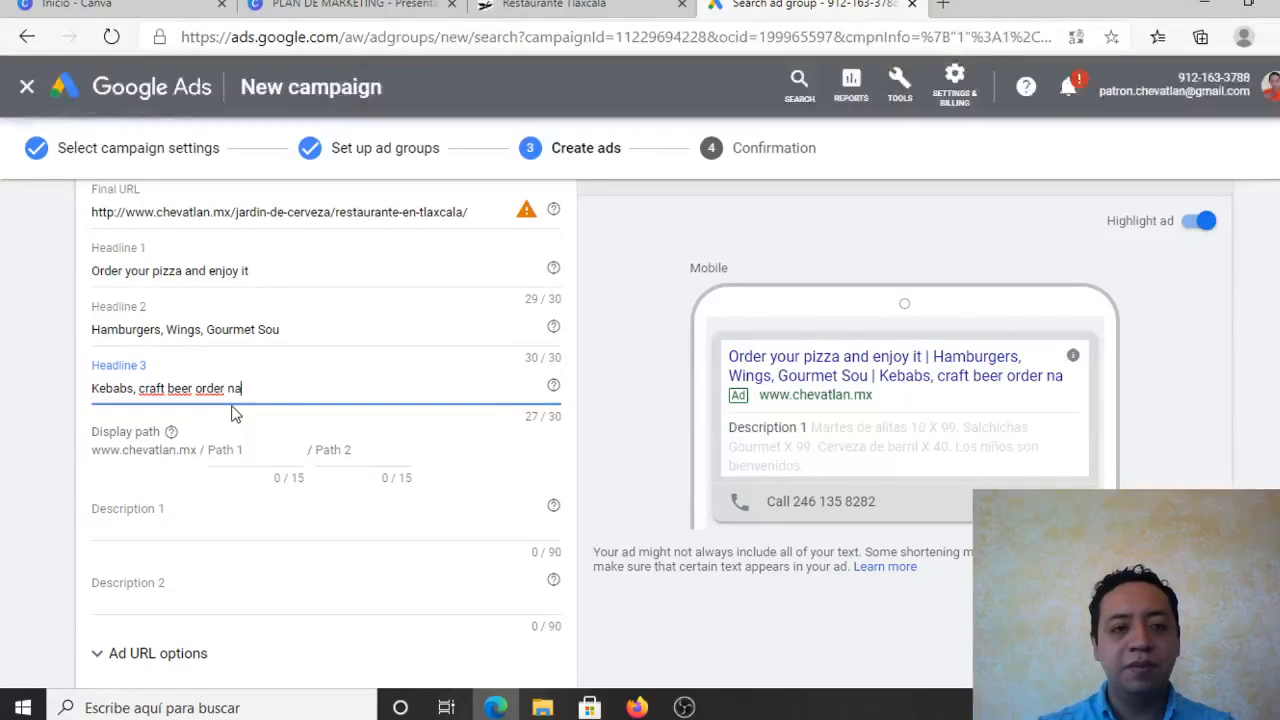
{"action": "key", "text": "BackSpace"}
{"action": "key", "text": "BackSpace"}
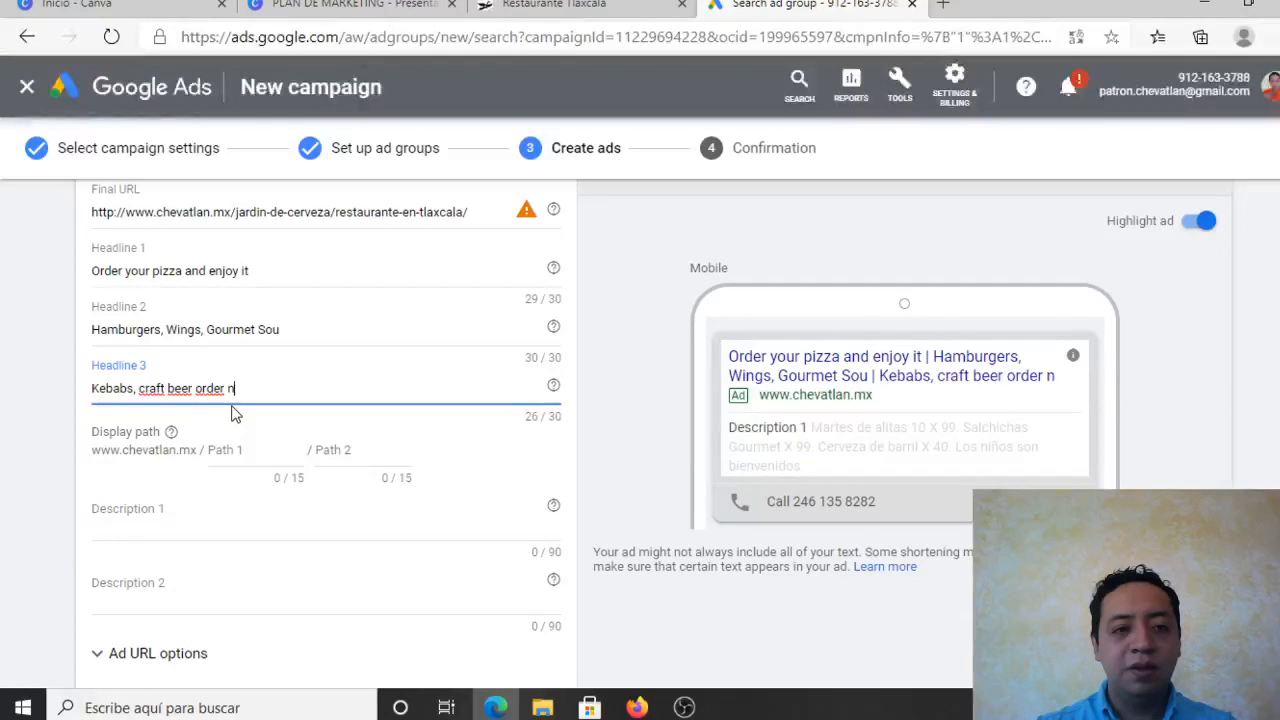
{"action": "type", "text": "ow"}
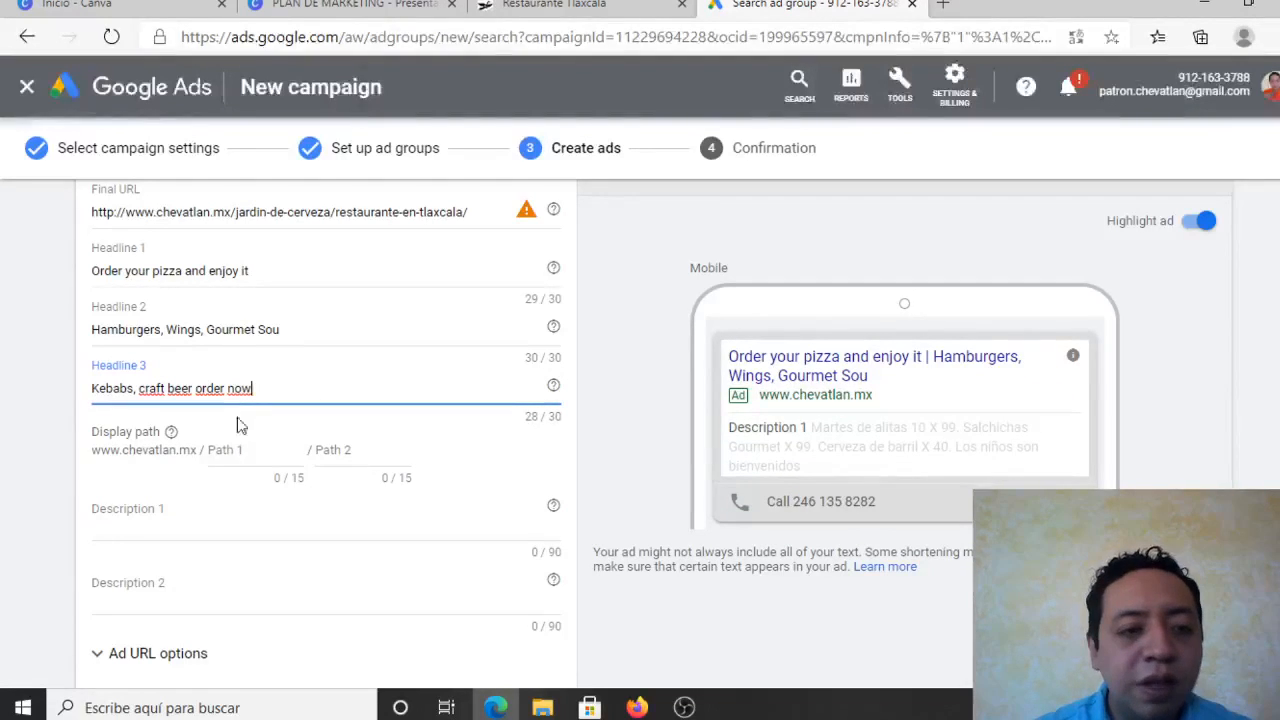
Step: Set the ad's display path to "Restaurant" for Path 1 and "Tlaxcala" for Path 2
{"action": "left_click", "coordinate": [238, 449]}
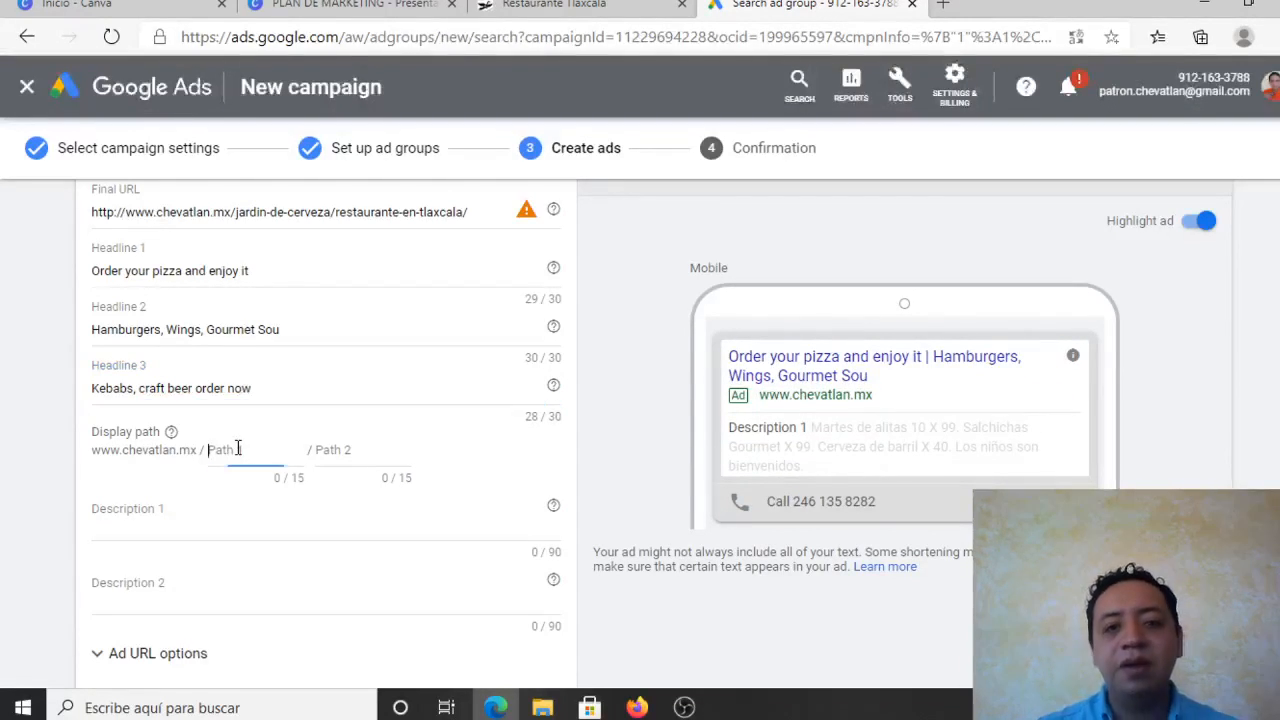
{"action": "type", "text": "R"}
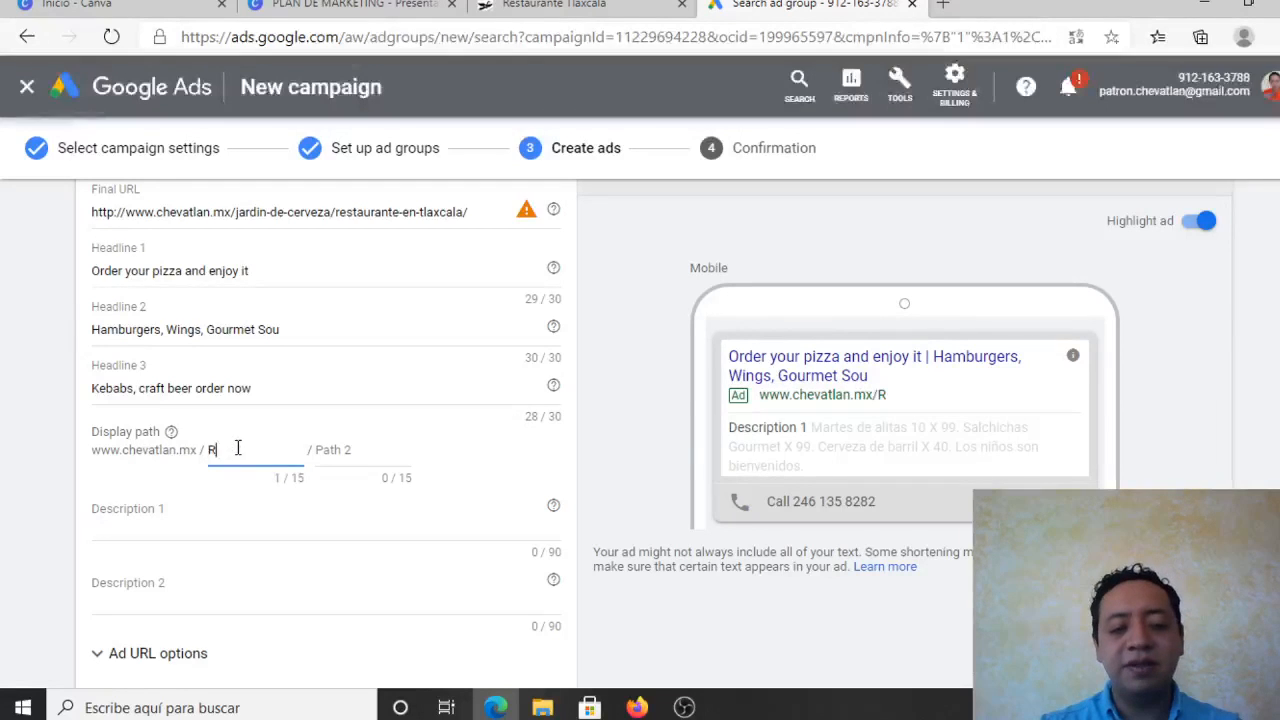
{"action": "type", "text": "estaurant"}
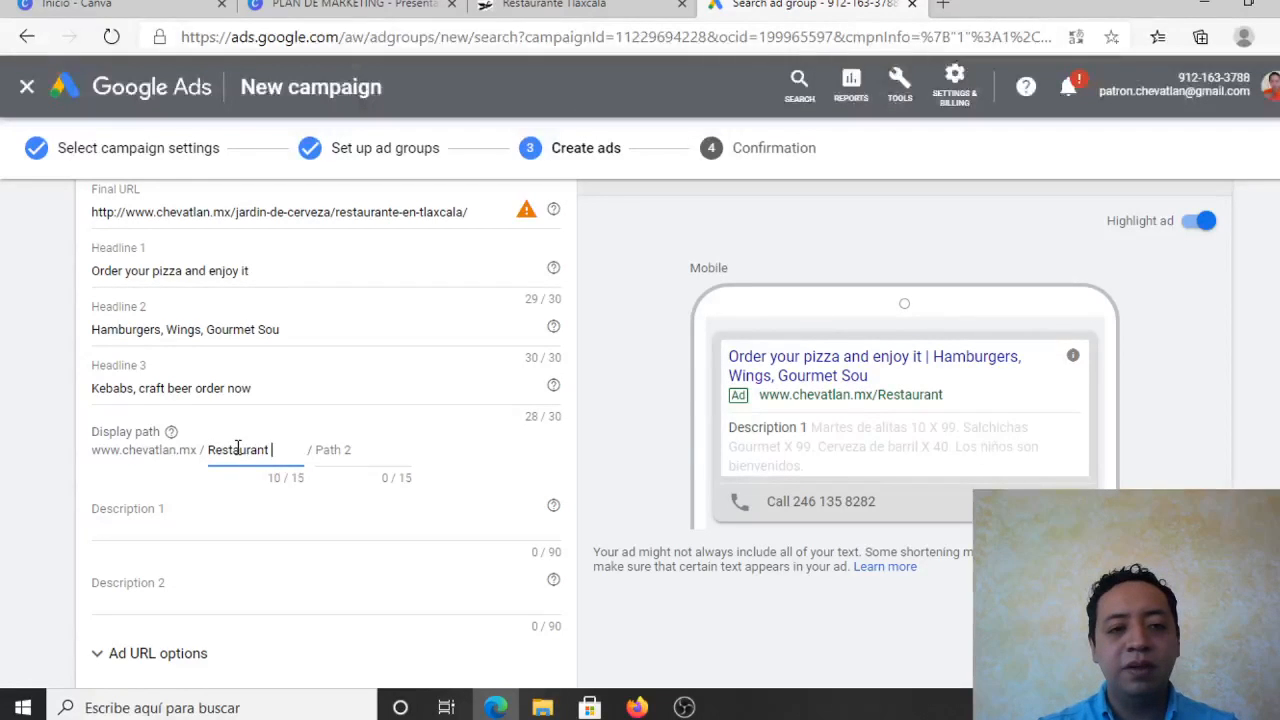
{"action": "key", "text": "Tab"}
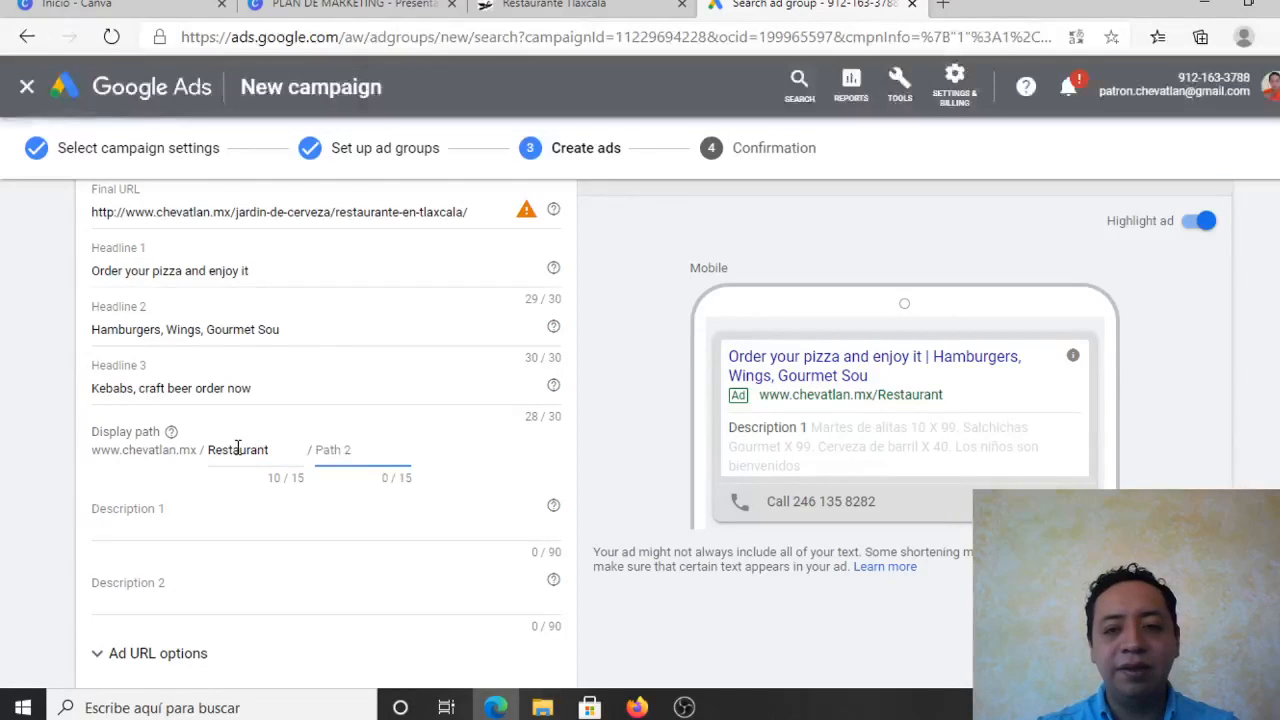
{"action": "type", "text": "Tlaxcala"}
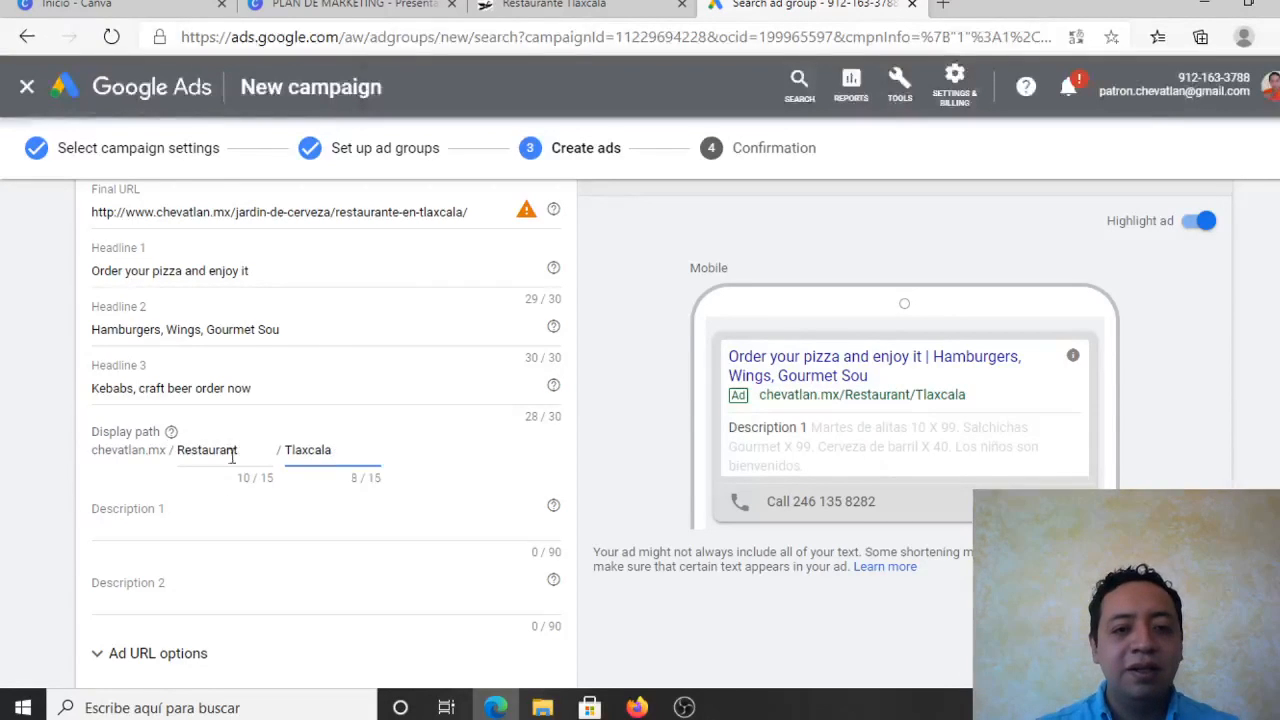
Step: Begin Description 1 of the ad with "Enjoy our best pizza in town"
{"action": "left_click", "coordinate": [185, 517]}
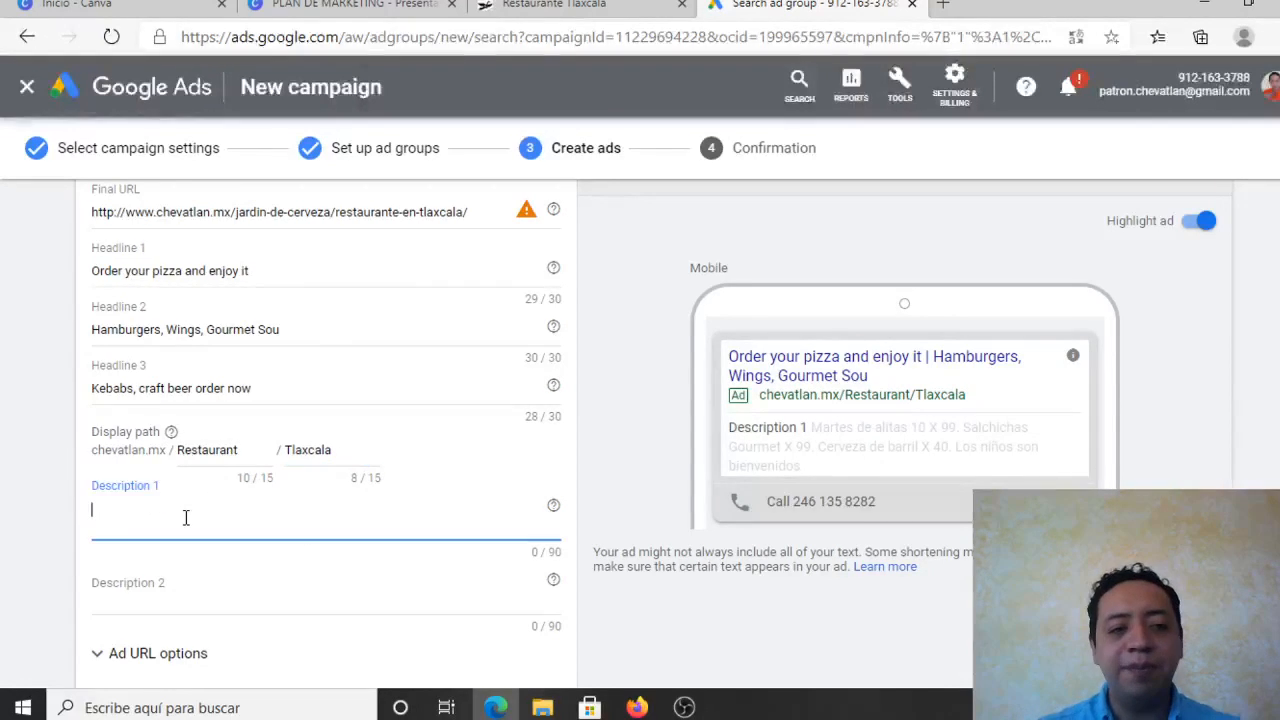
{"action": "type", "text": "Enjoy"}
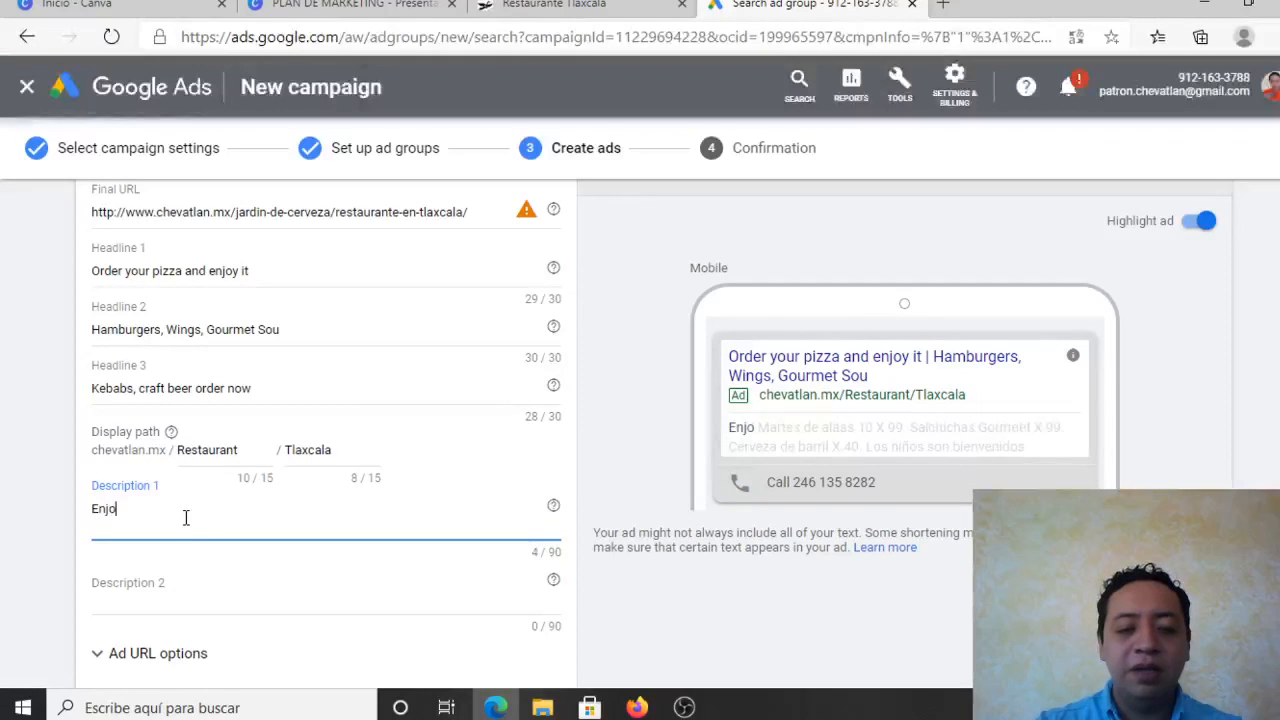
{"action": "type", "text": "our piz"}
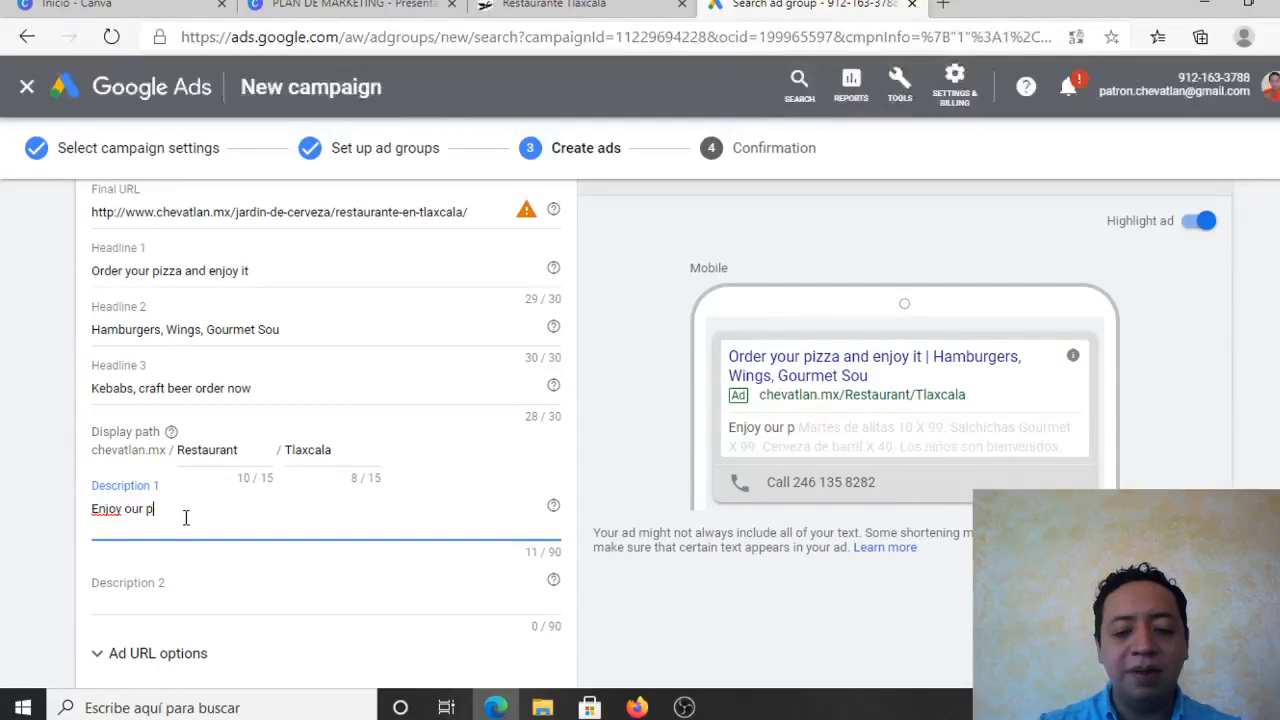
{"action": "key", "text": "BackSpace"}
{"action": "key", "text": "BackSpace"}
{"action": "key", "text": "BackSpace"}
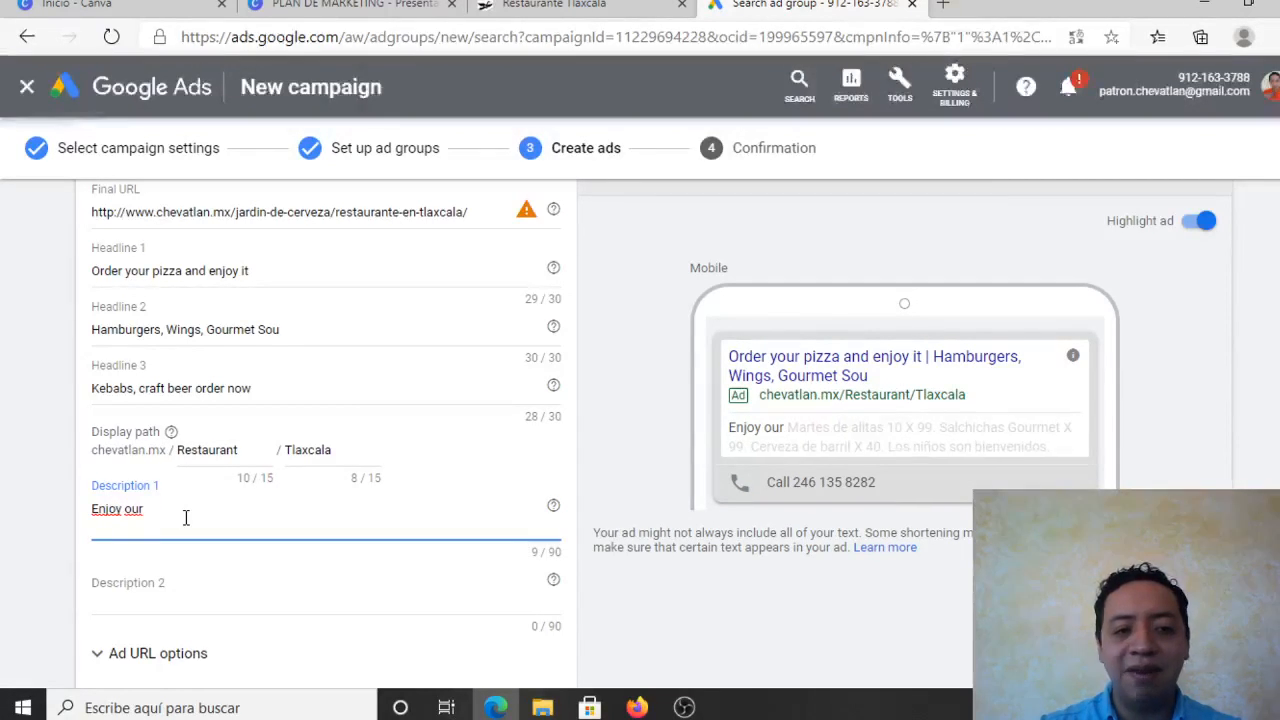
{"action": "type", "text": "best piz"}
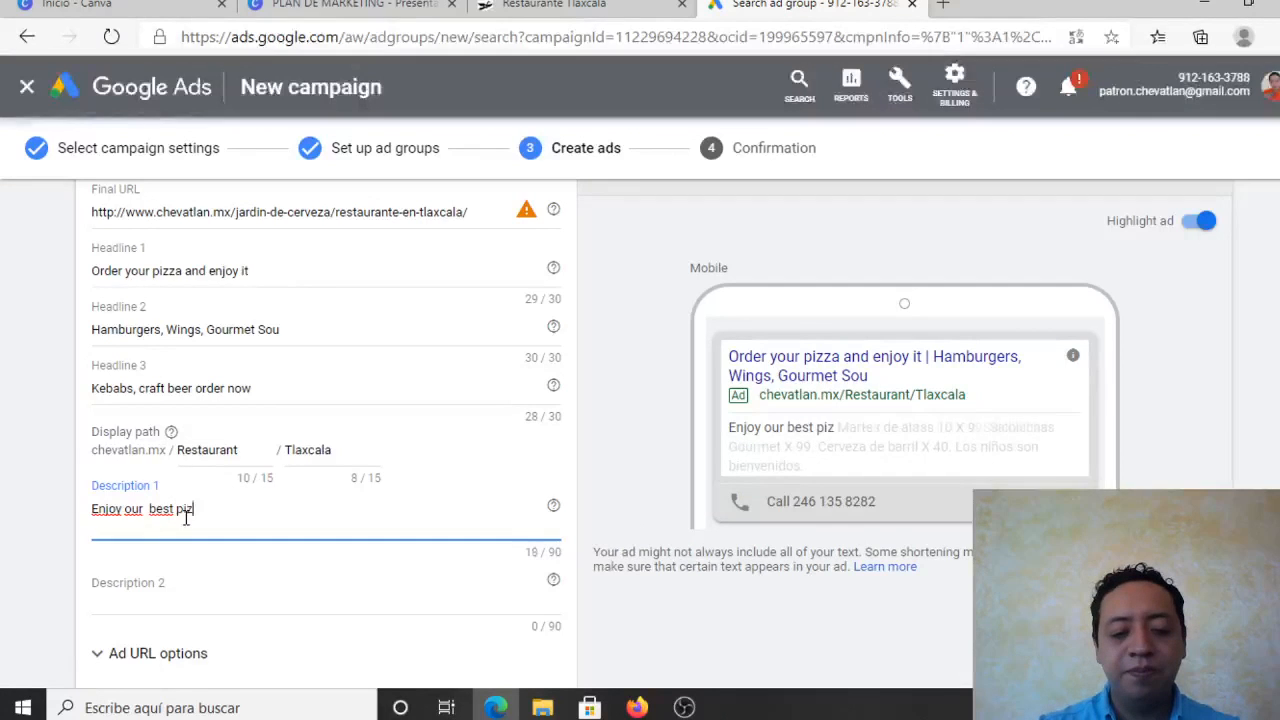
{"action": "type", "text": "za in To"}
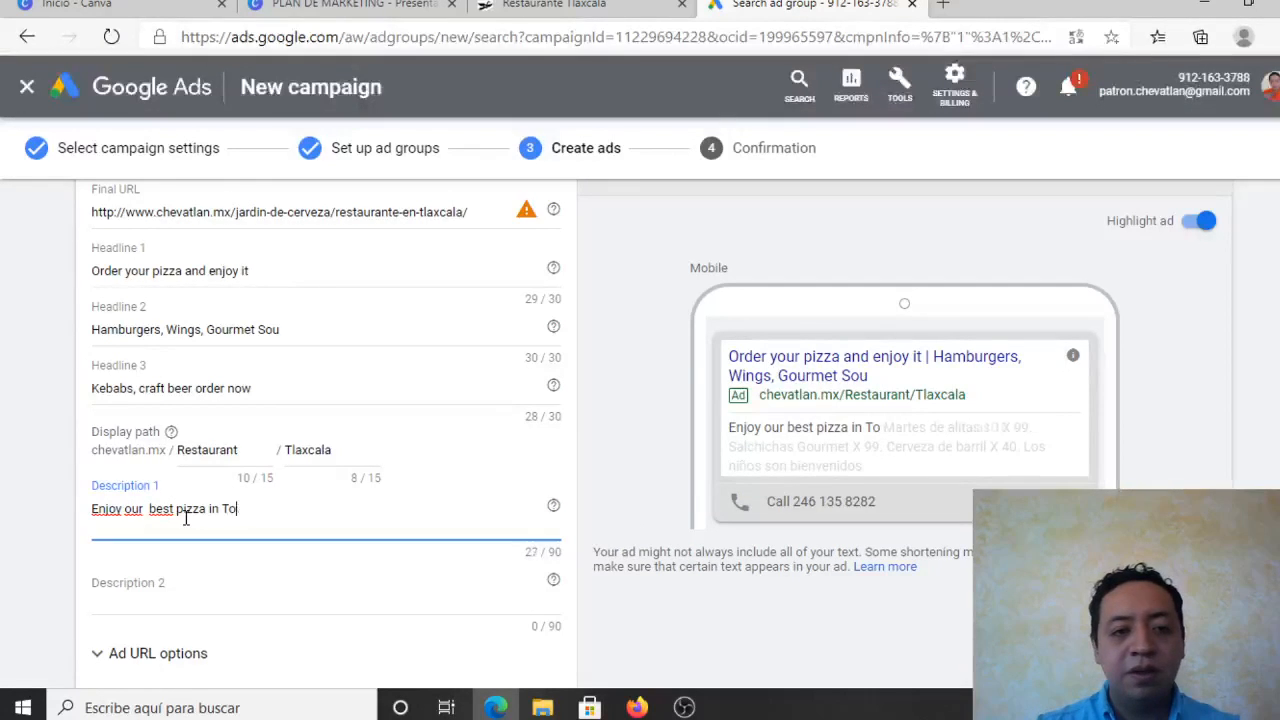
{"action": "key", "text": "BackSpace"}
{"action": "key", "text": "BackSpace"}
{"action": "key", "text": "BackSpace"}
{"action": "type", "text": "town"}
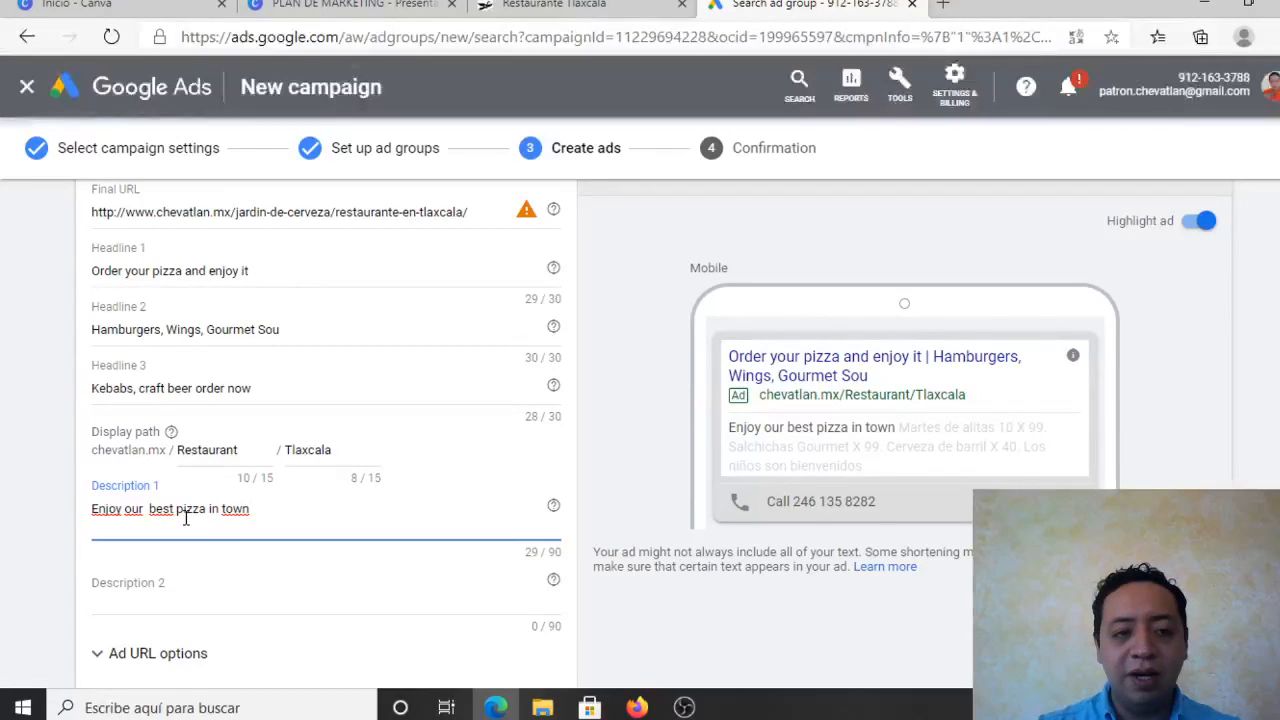
Step: Complete Description 1 by adding ", and taste the aroma and flavor" after "town"
{"action": "type", "text": ", and ta"}
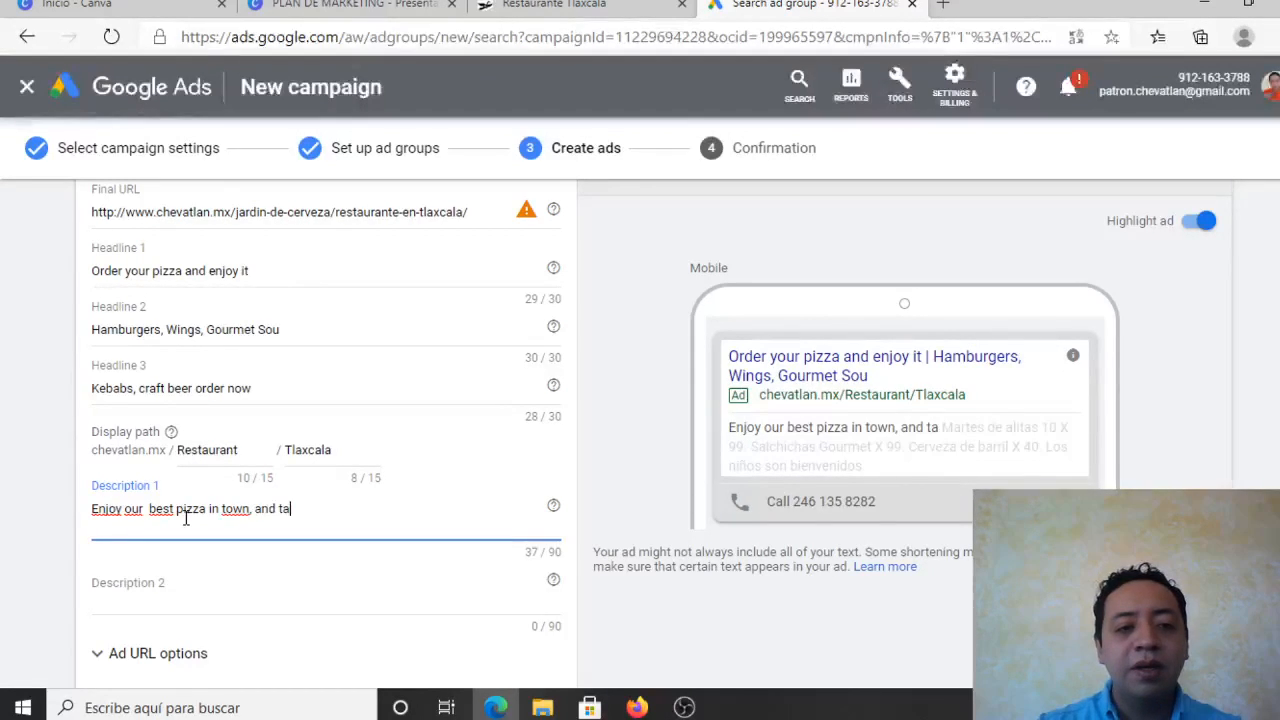
{"action": "type", "text": "ste the"}
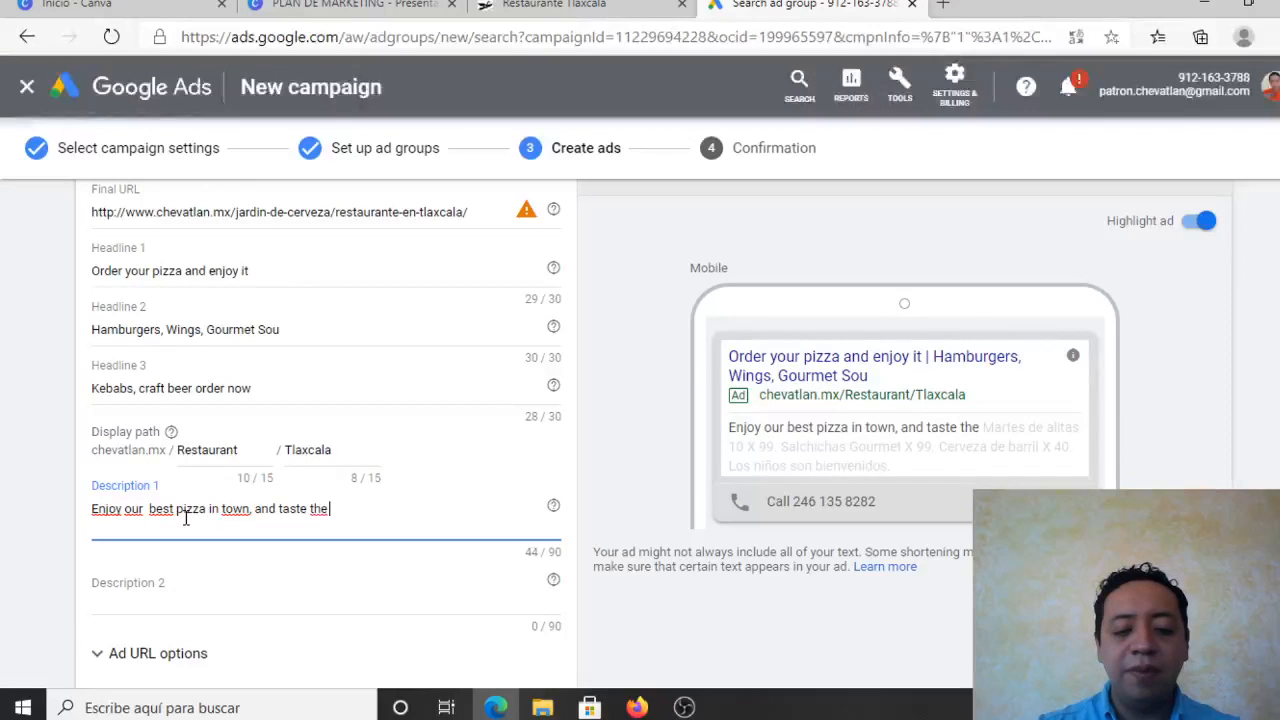
{"action": "type", "text": " aroma and "}
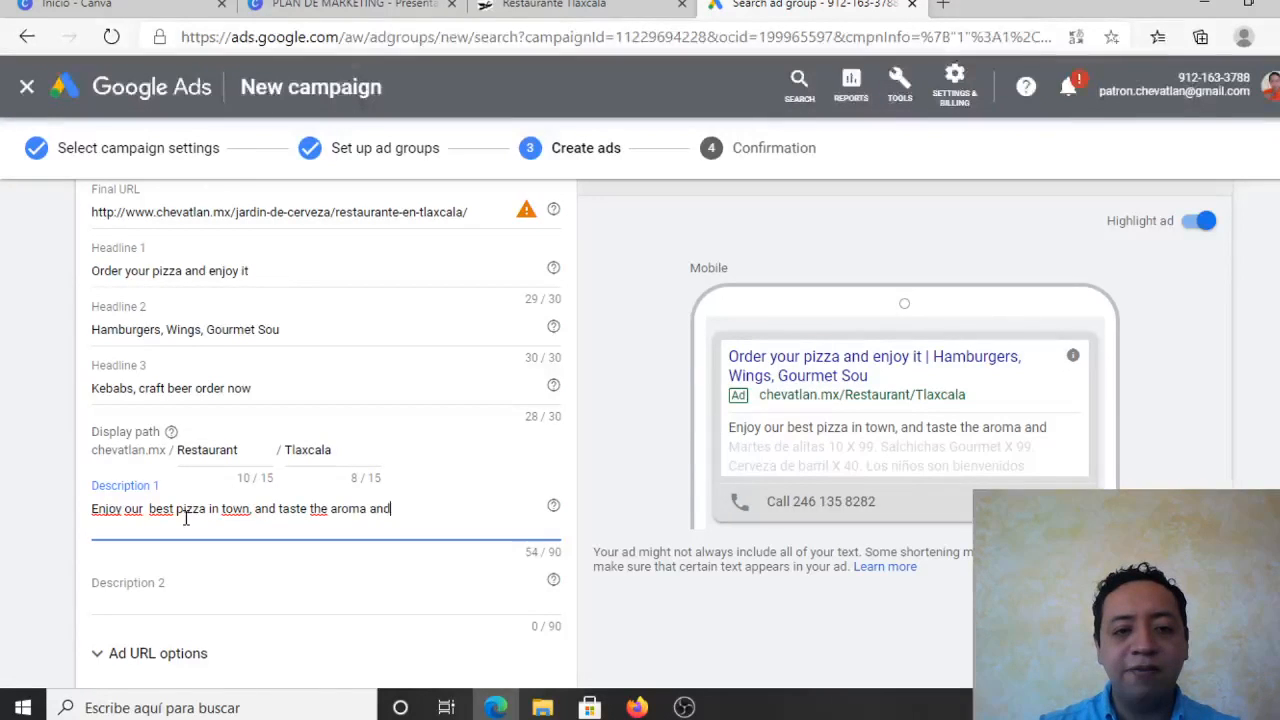
{"action": "type", "text": " flavor"}
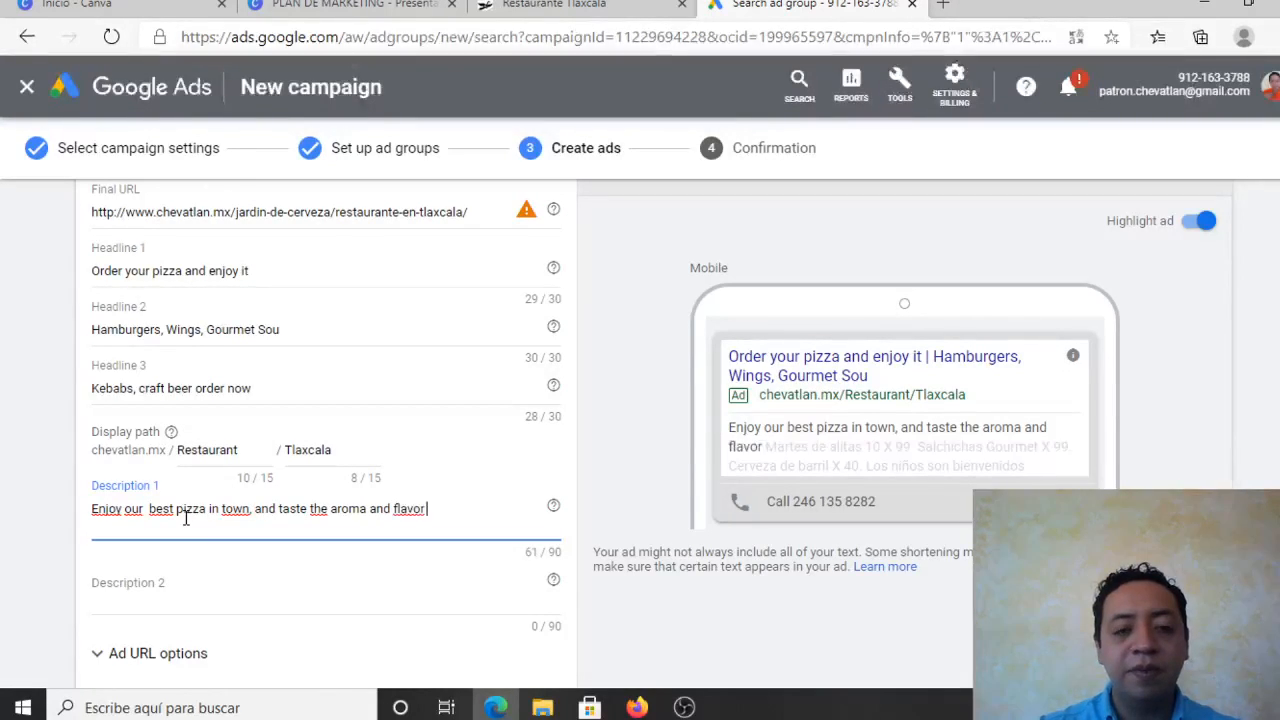
{"action": "key", "text": "Tab"}
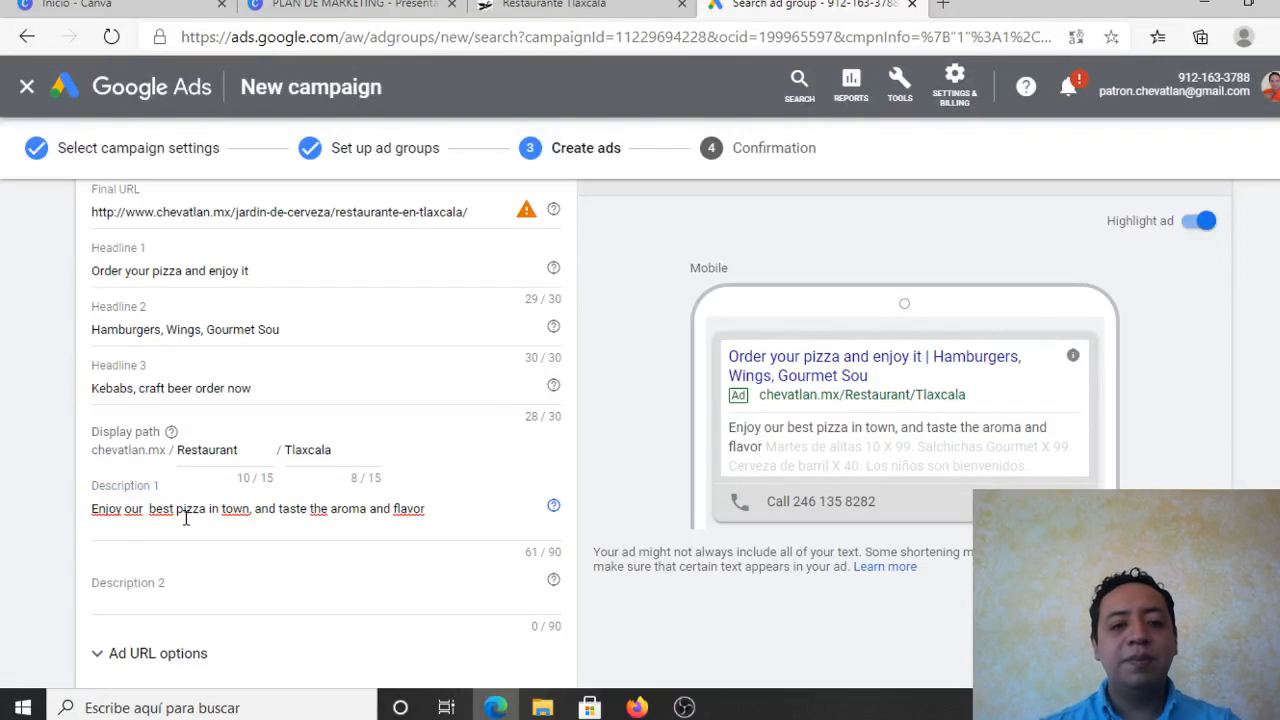
Step: Begin Description 2 of the ad with "Wings with diffferent souce Bbq, Mango"
{"action": "left_click", "coordinate": [158, 587]}
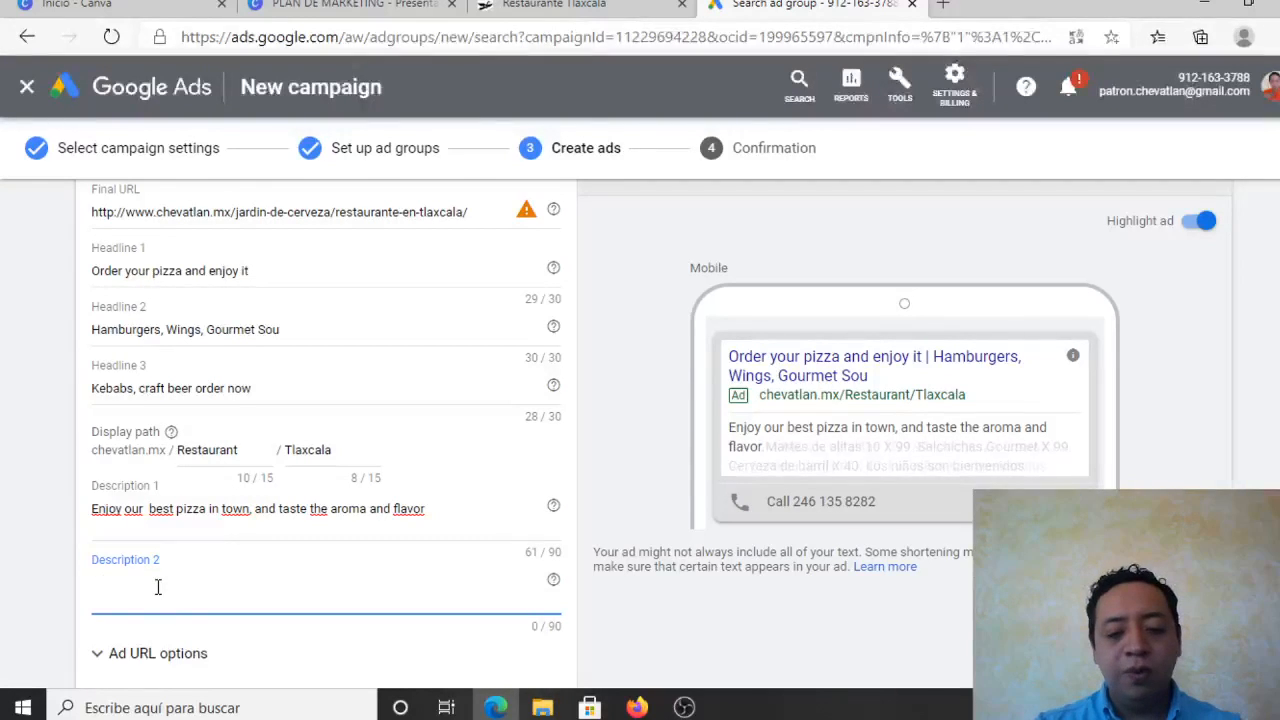
{"action": "type", "text": "Wings with d"}
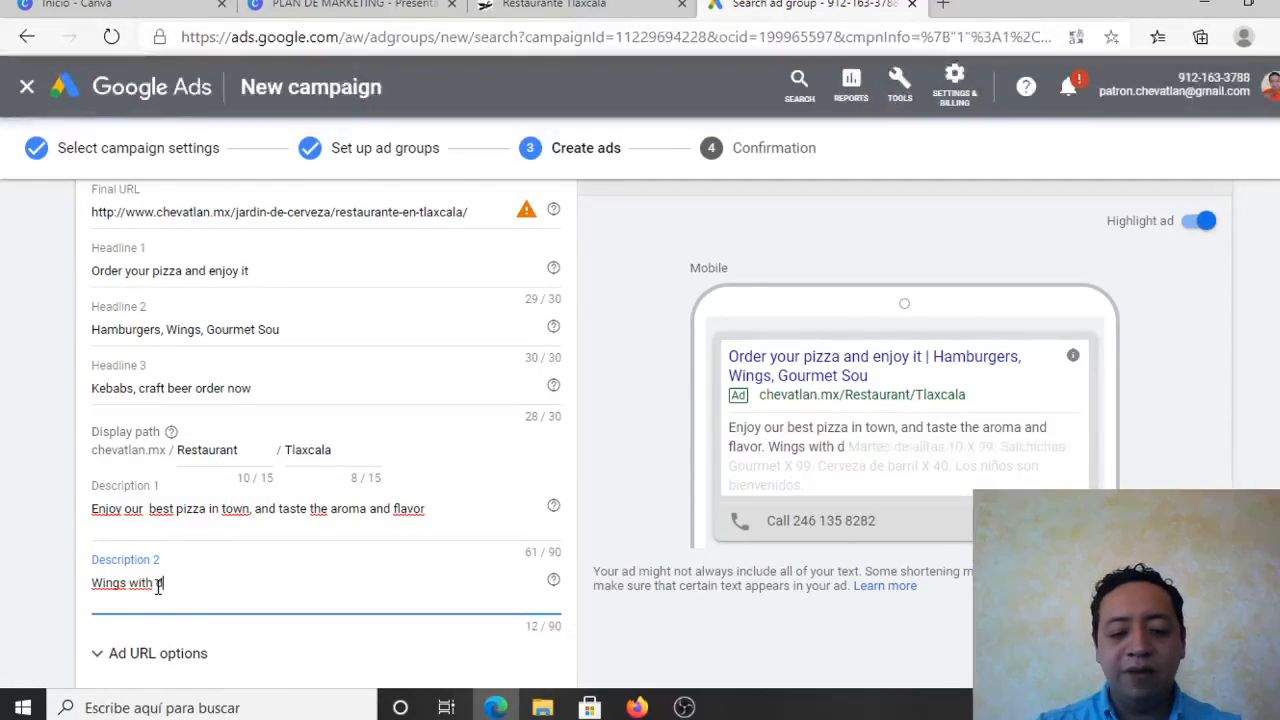
{"action": "type", "text": "iffferent"}
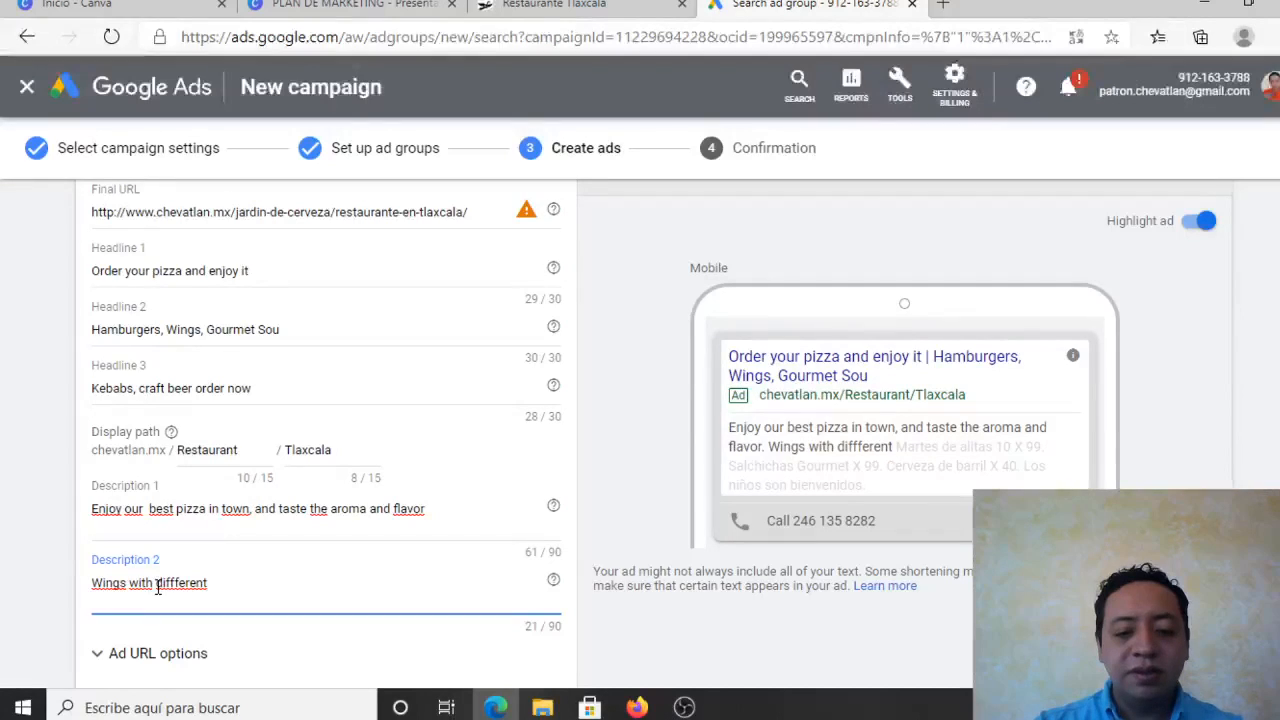
{"action": "type", "text": " souce "}
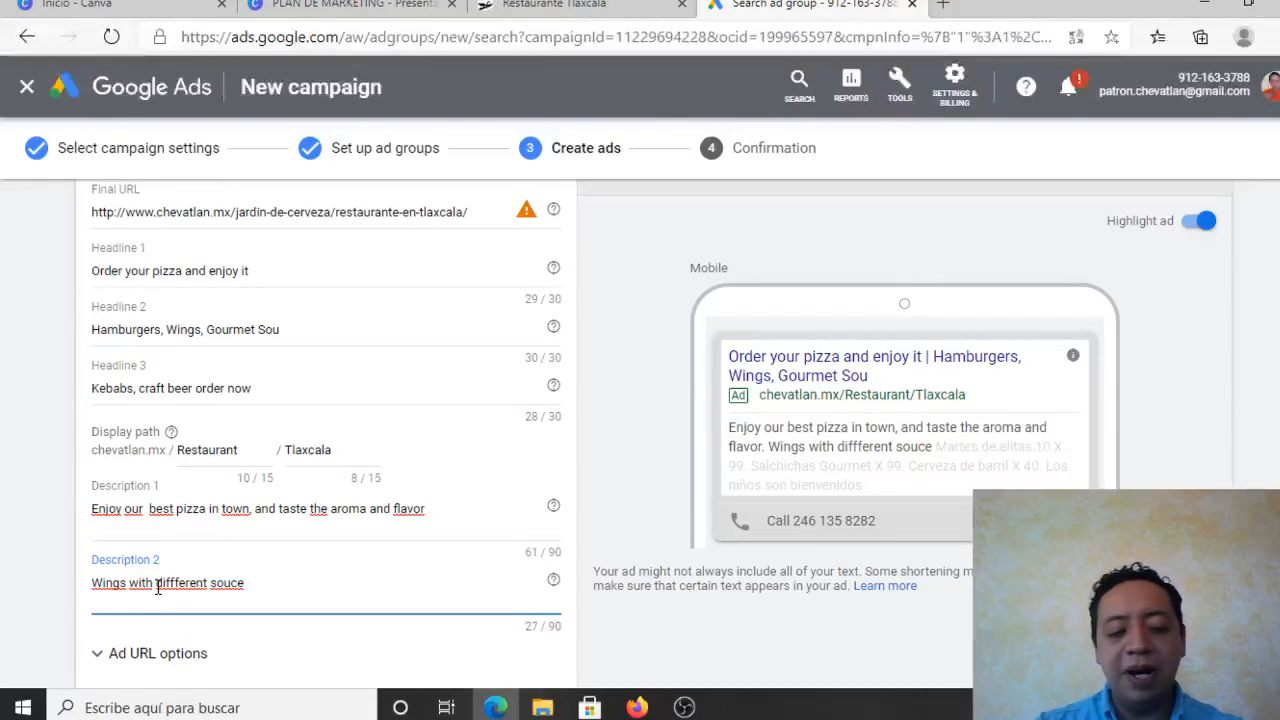
{"action": "type", "text": "Bbq,"}
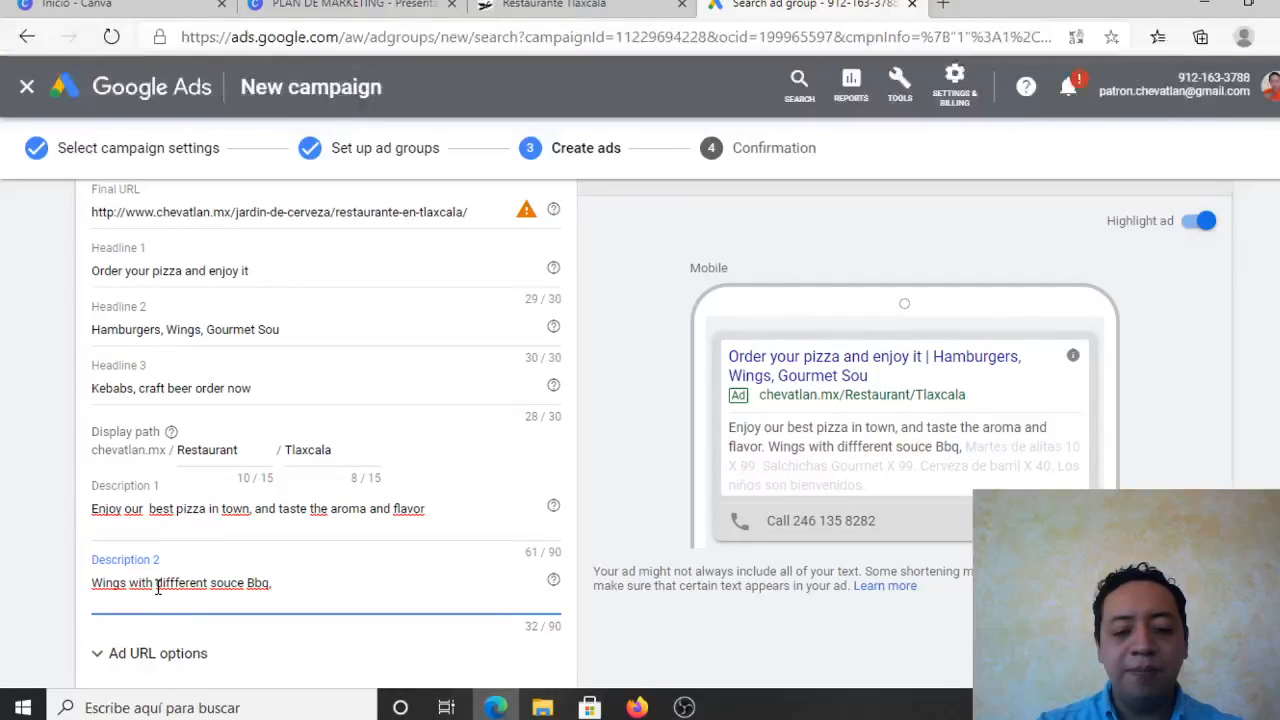
{"action": "type", "text": " Mango,"}
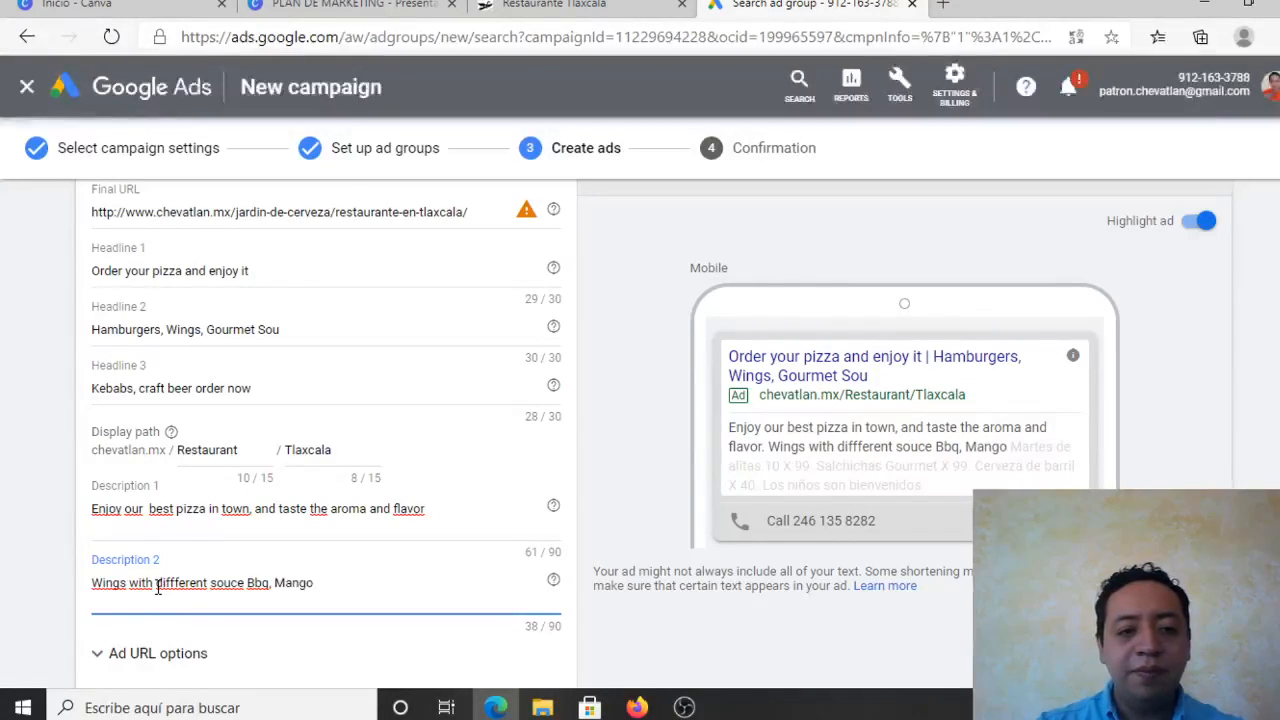